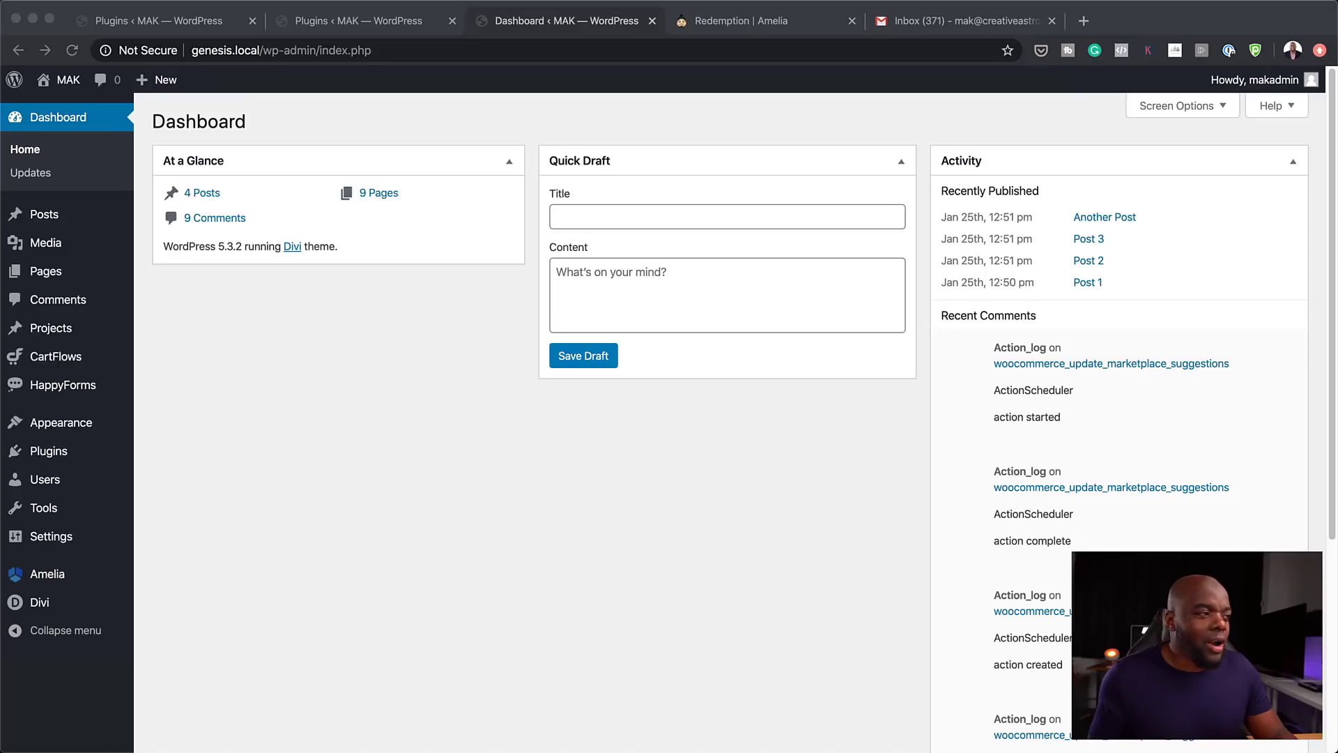
- Open the Divi Theme Builder from the WordPress dashboard
{"action": "left_click", "coordinate": [315, 446]}
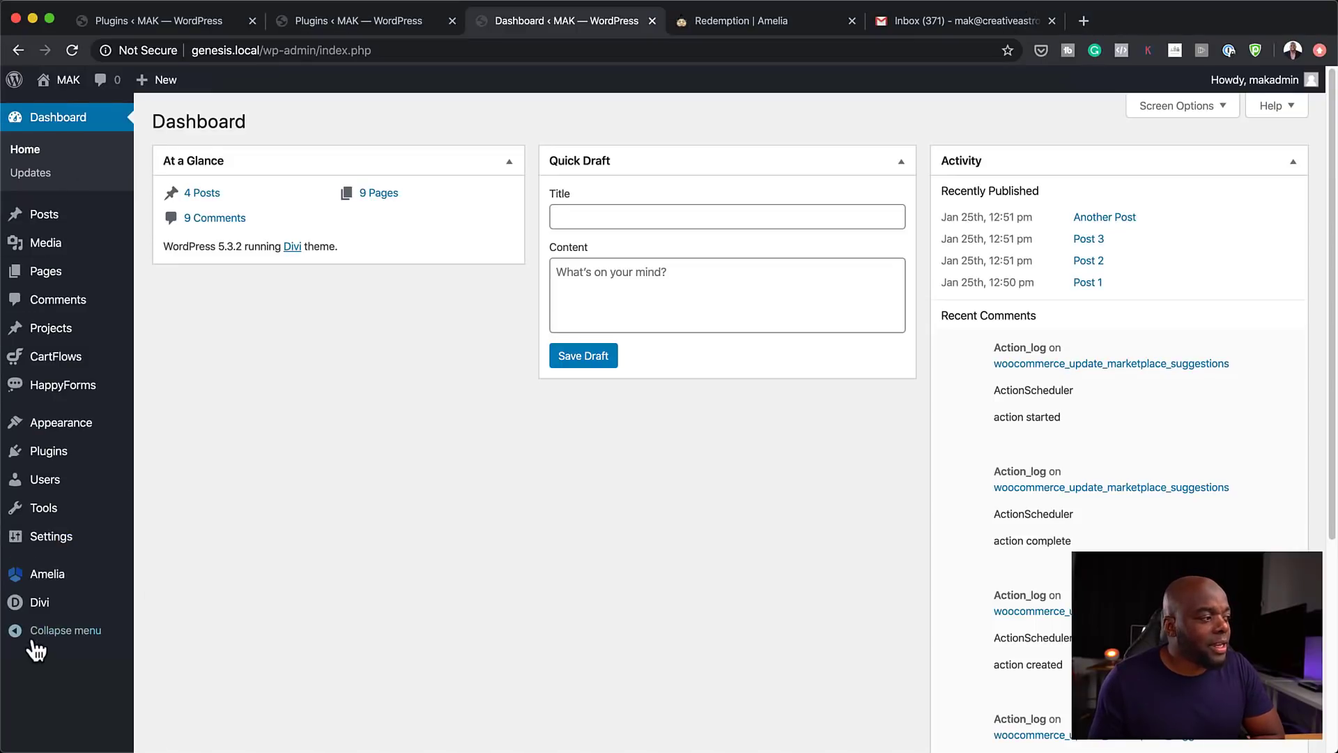
{"action": "mouse_move", "coordinate": [43, 612]}
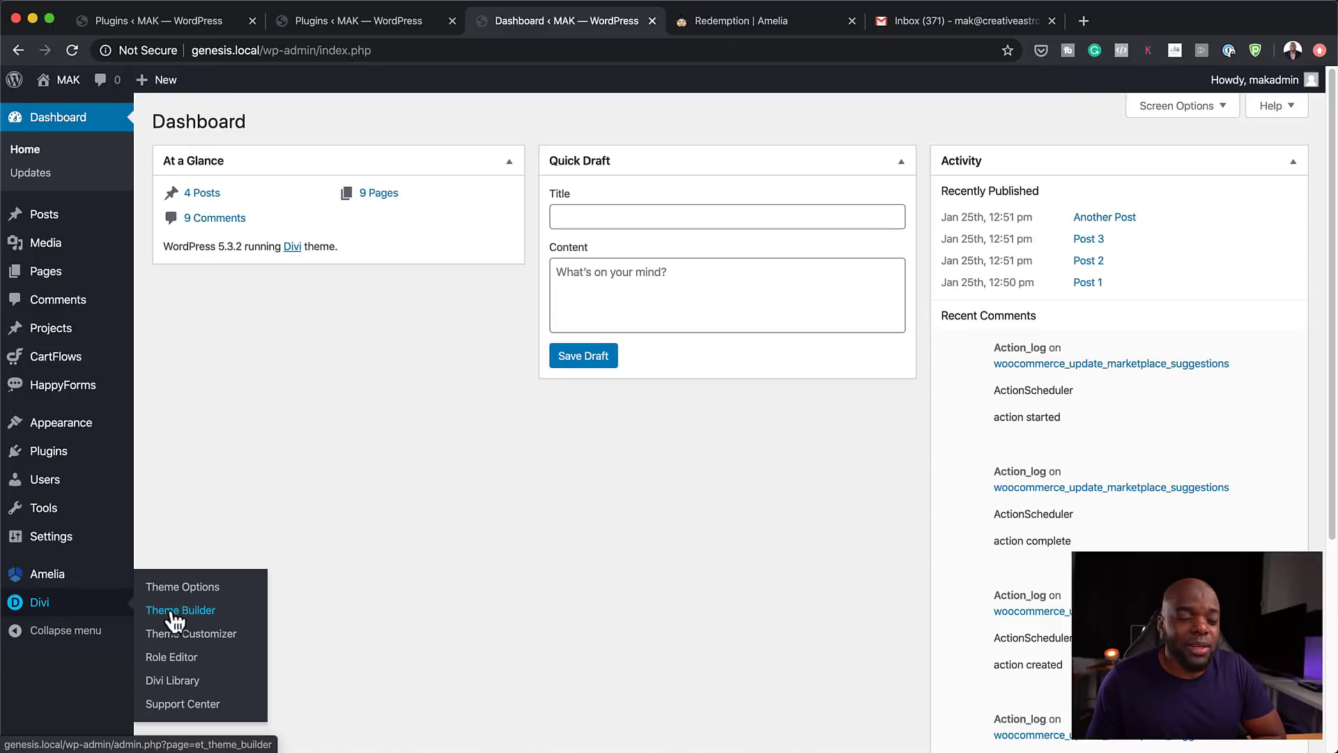
{"action": "left_click", "coordinate": [179, 612]}
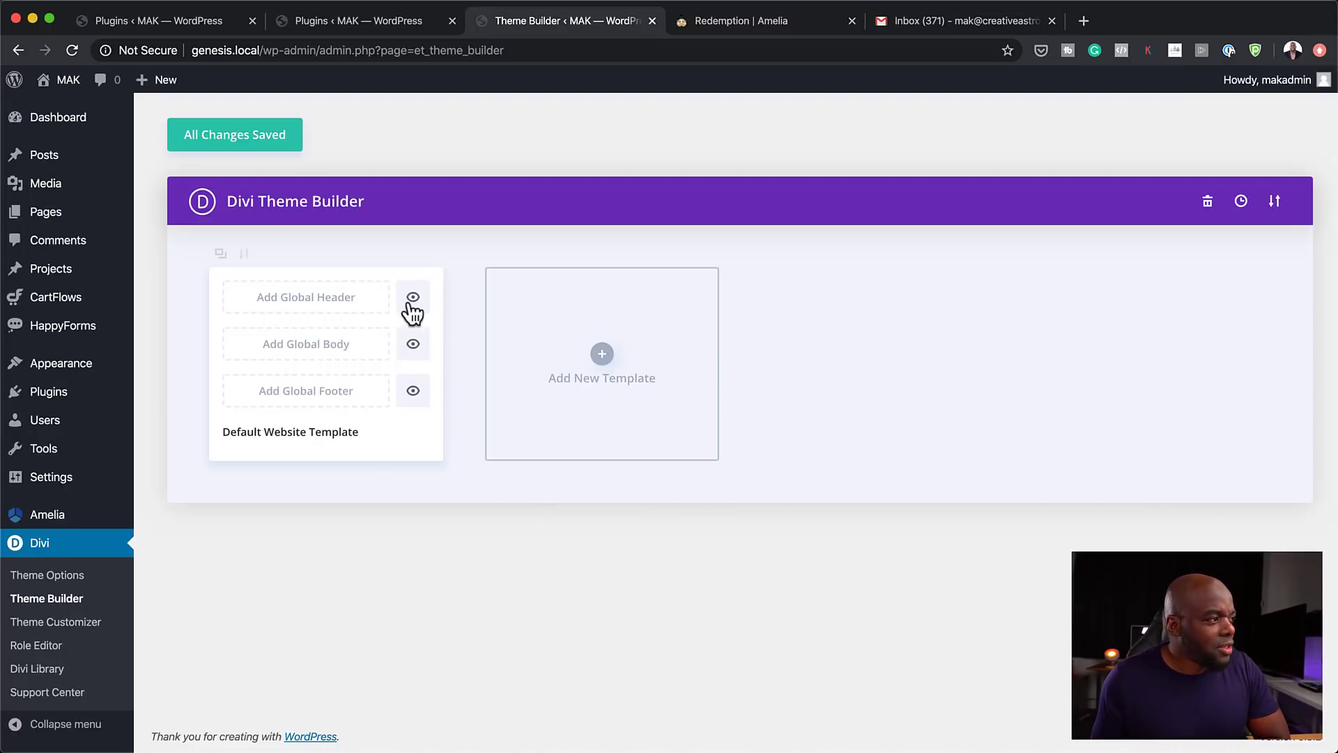
{"action": "left_click", "coordinate": [322, 301]}
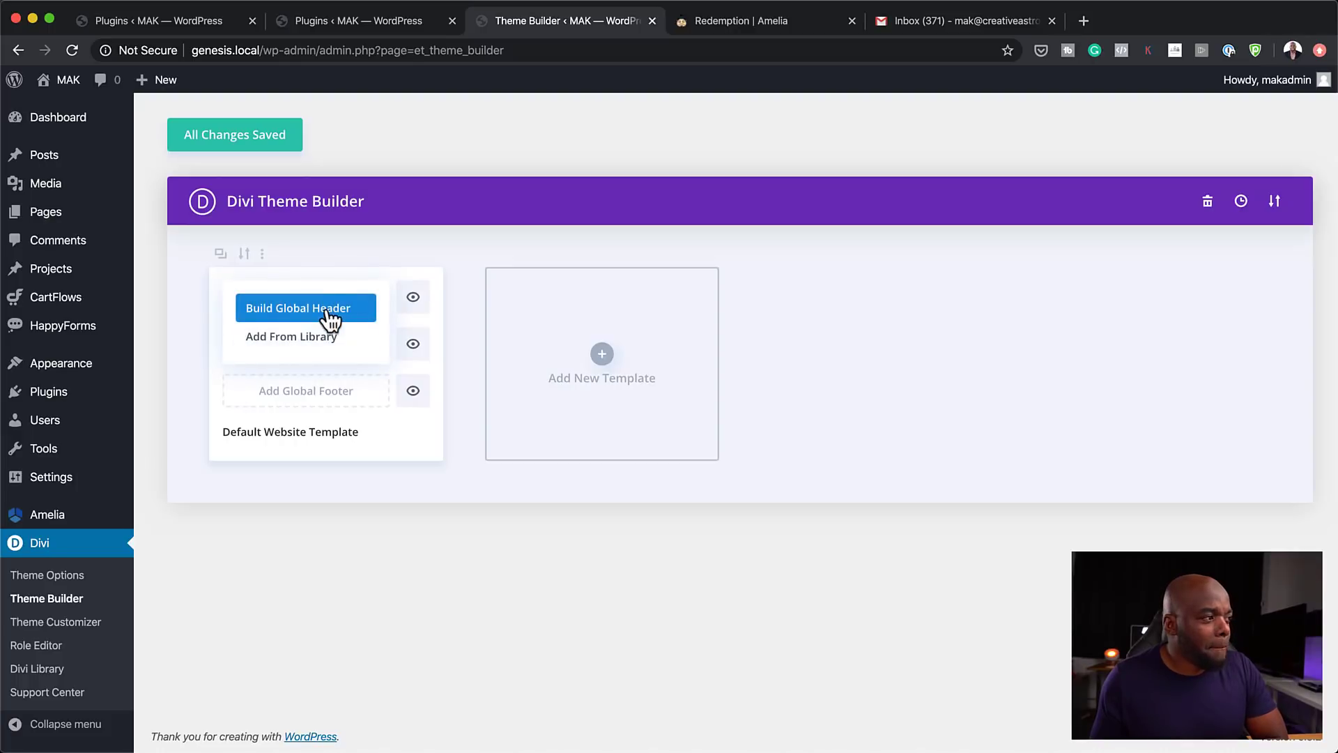
{"action": "left_click", "coordinate": [329, 320]}
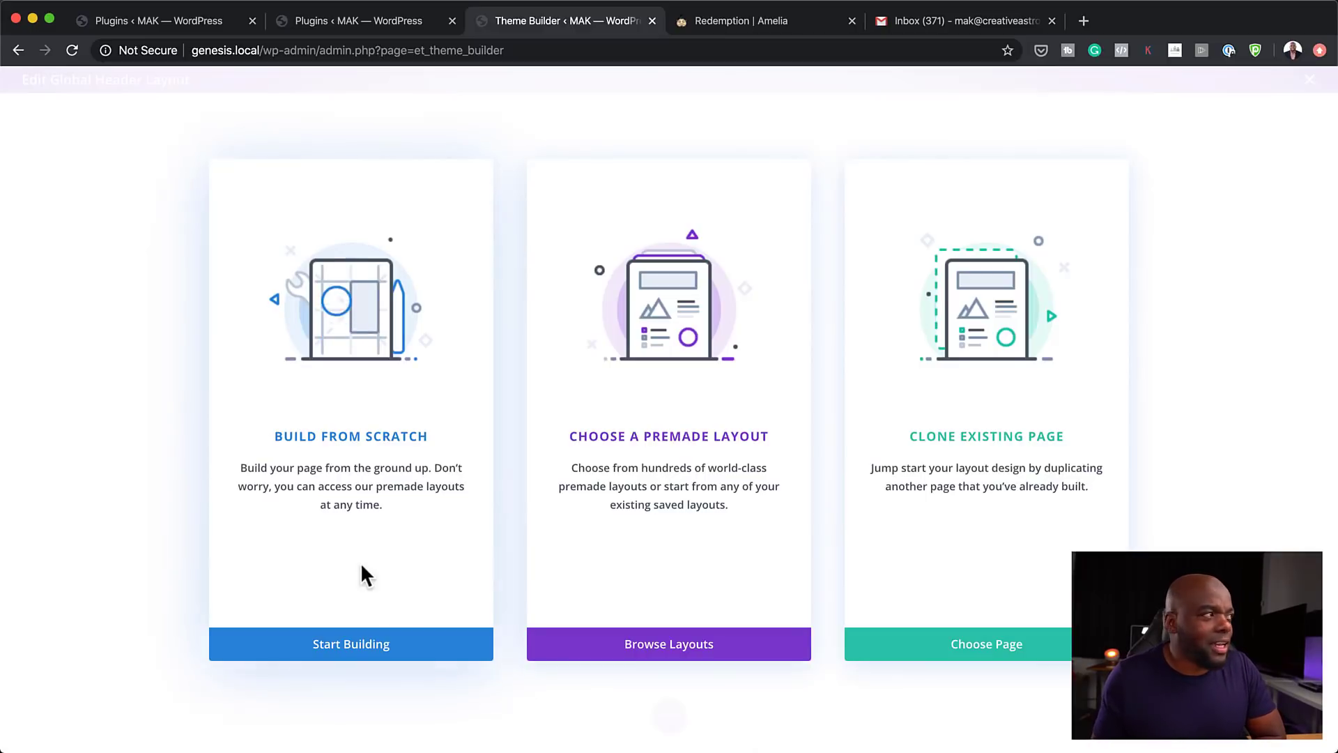
{"action": "left_click", "coordinate": [21, 51]}
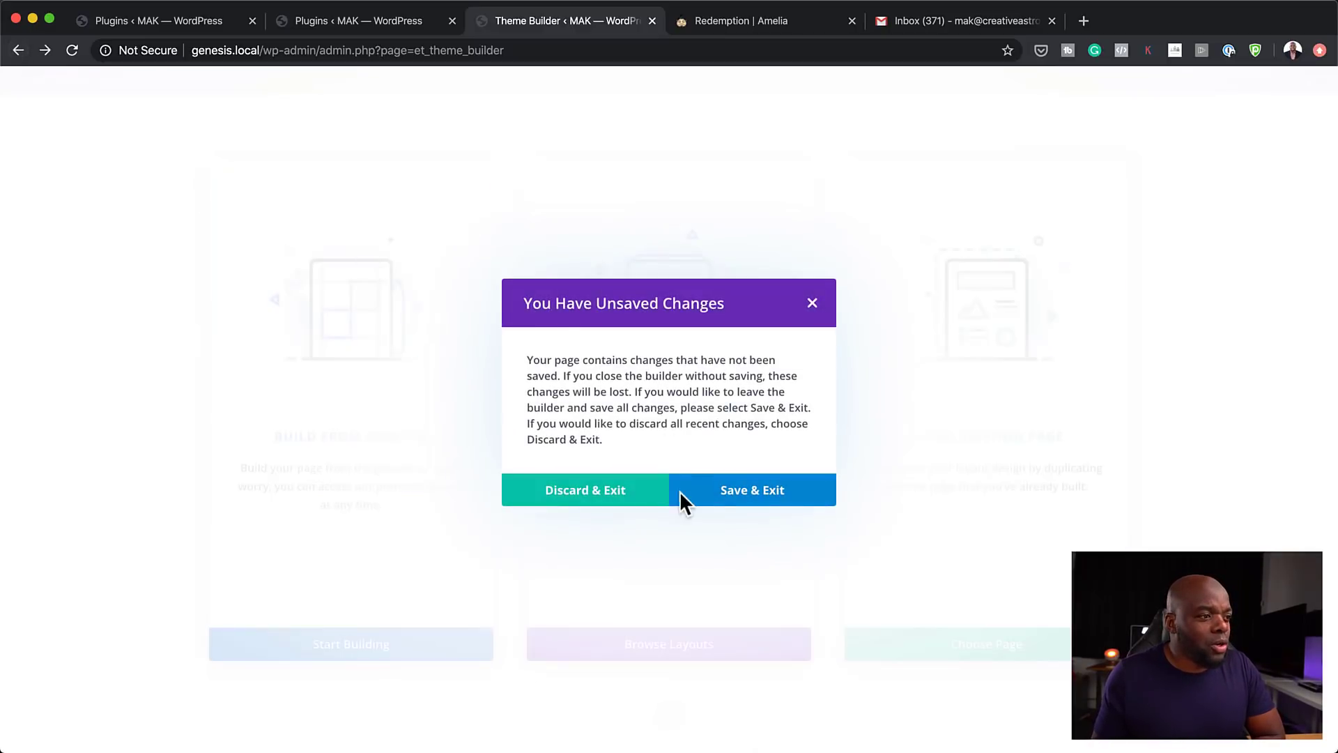
{"action": "left_click", "coordinate": [617, 489]}
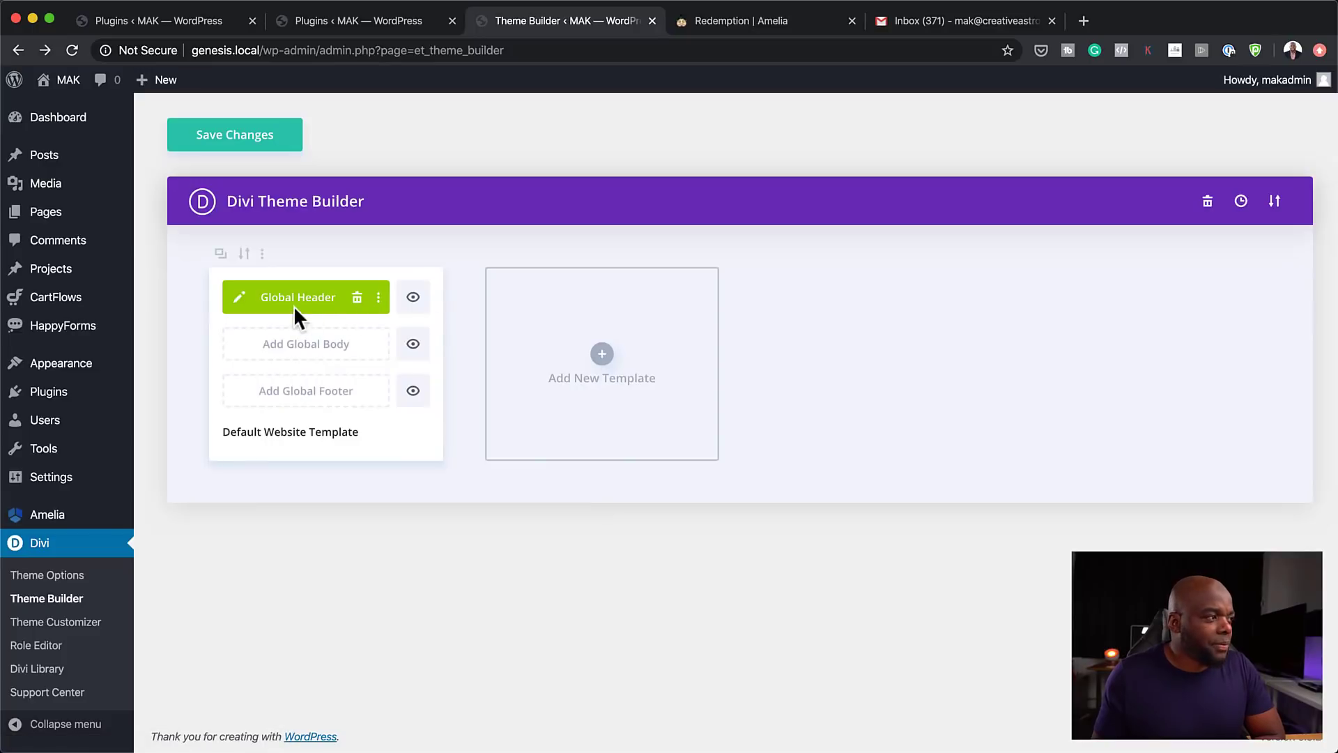
{"action": "left_click", "coordinate": [356, 299]}
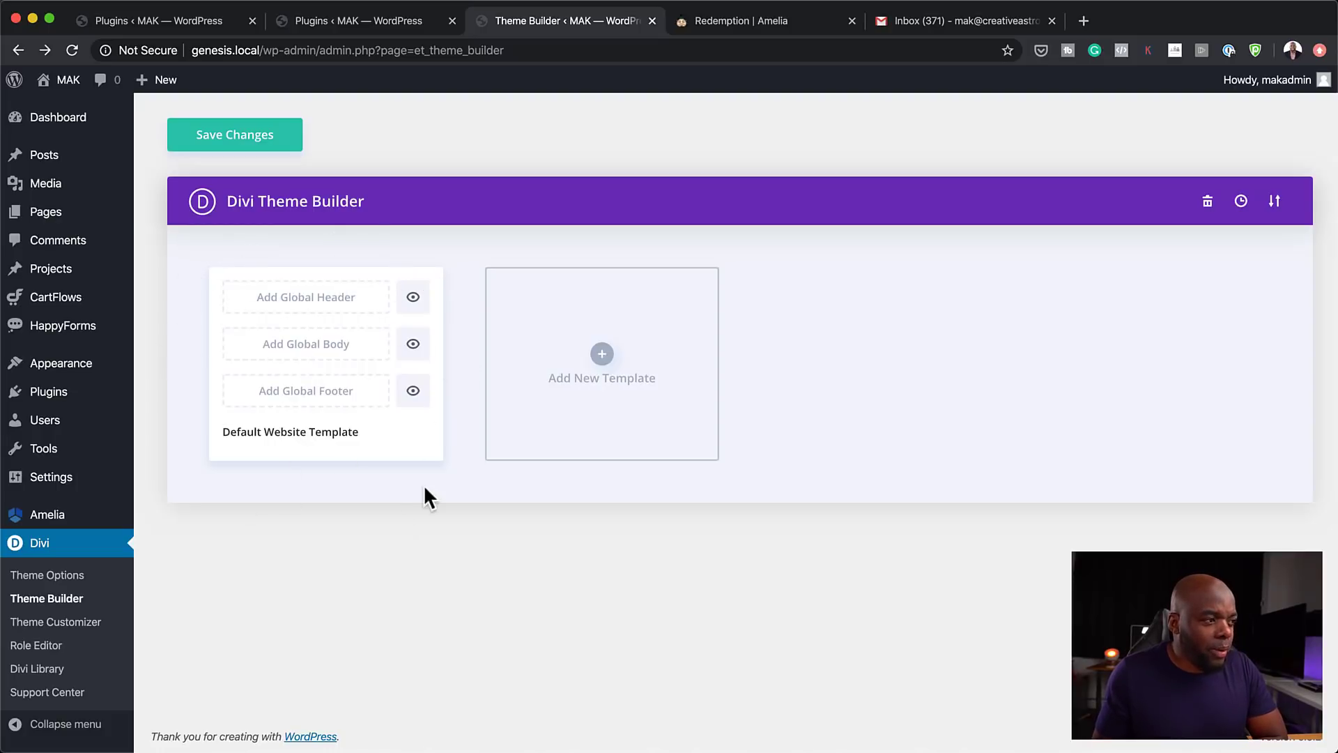
- Open the settings for a new template and examine which specific pages it can be assigned to
{"action": "left_click", "coordinate": [602, 355]}
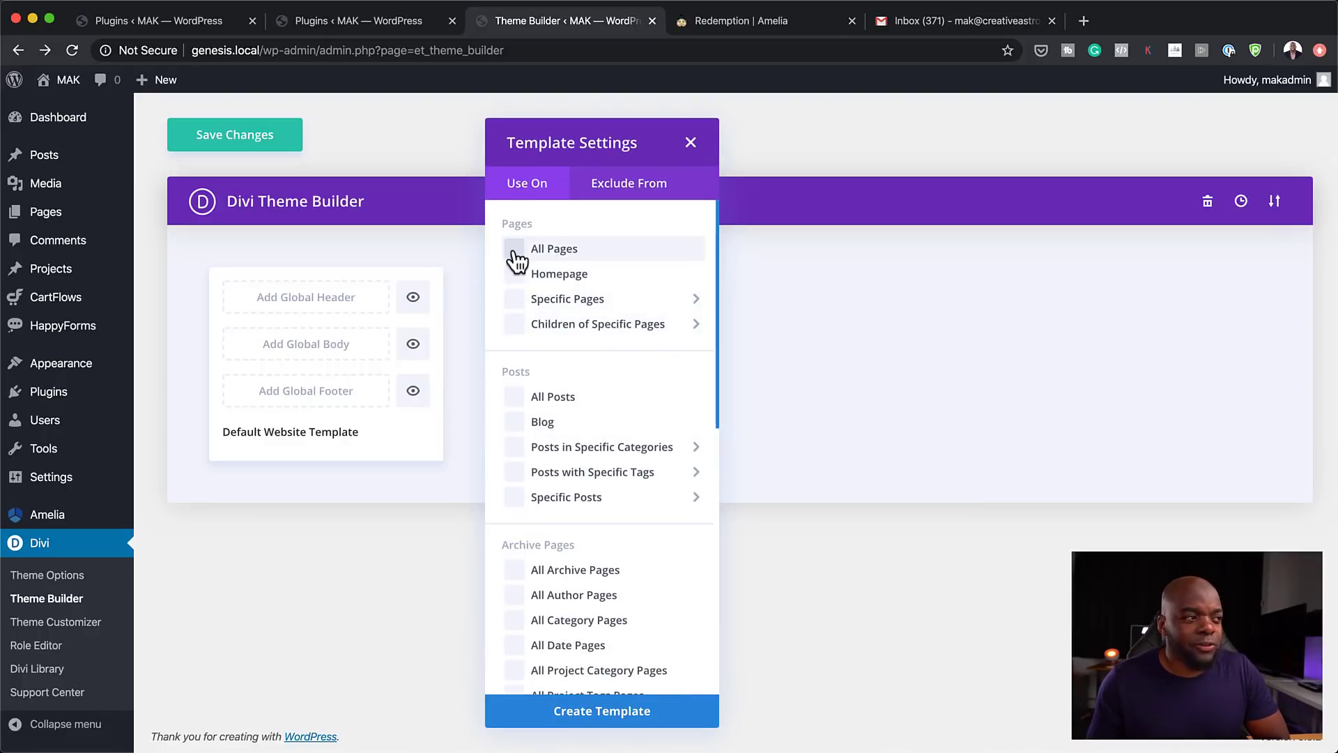
{"action": "mouse_move", "coordinate": [533, 306]}
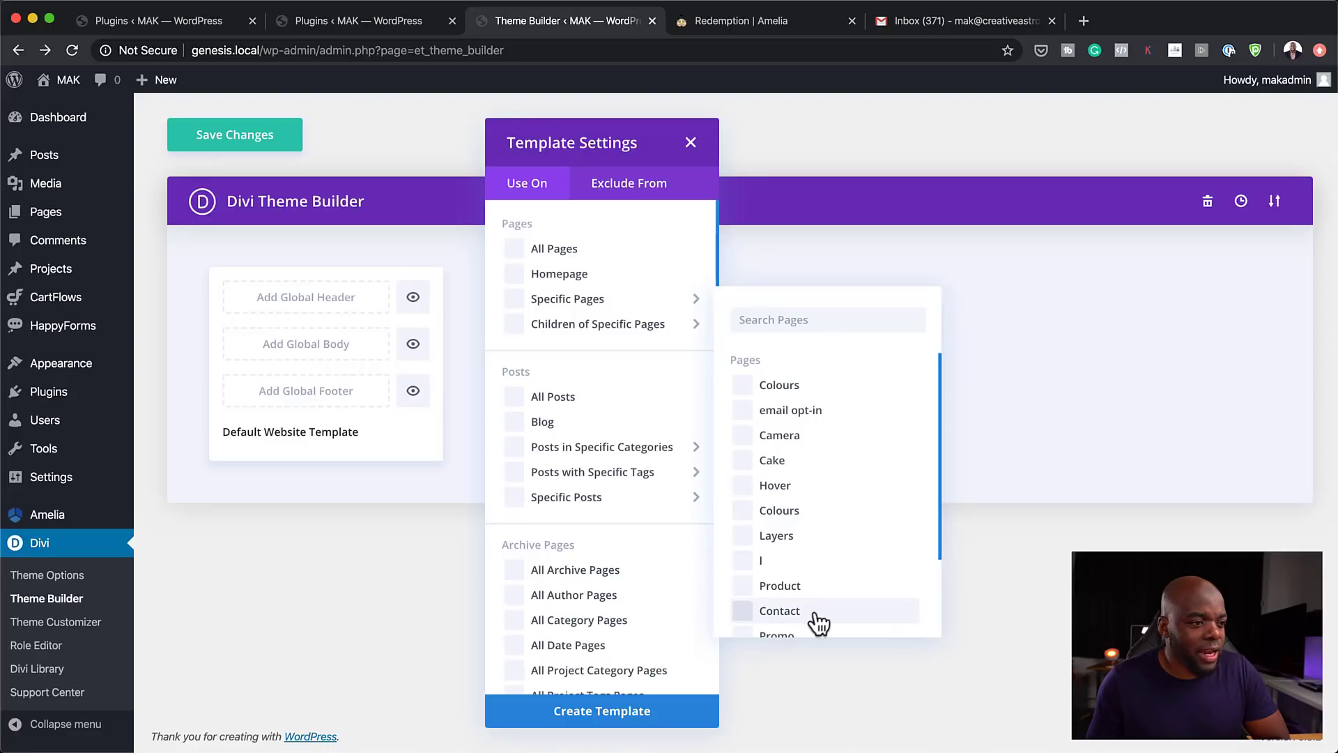
{"action": "scroll", "coordinate": [814, 618], "scroll_direction": "down", "scroll_amount": 3}
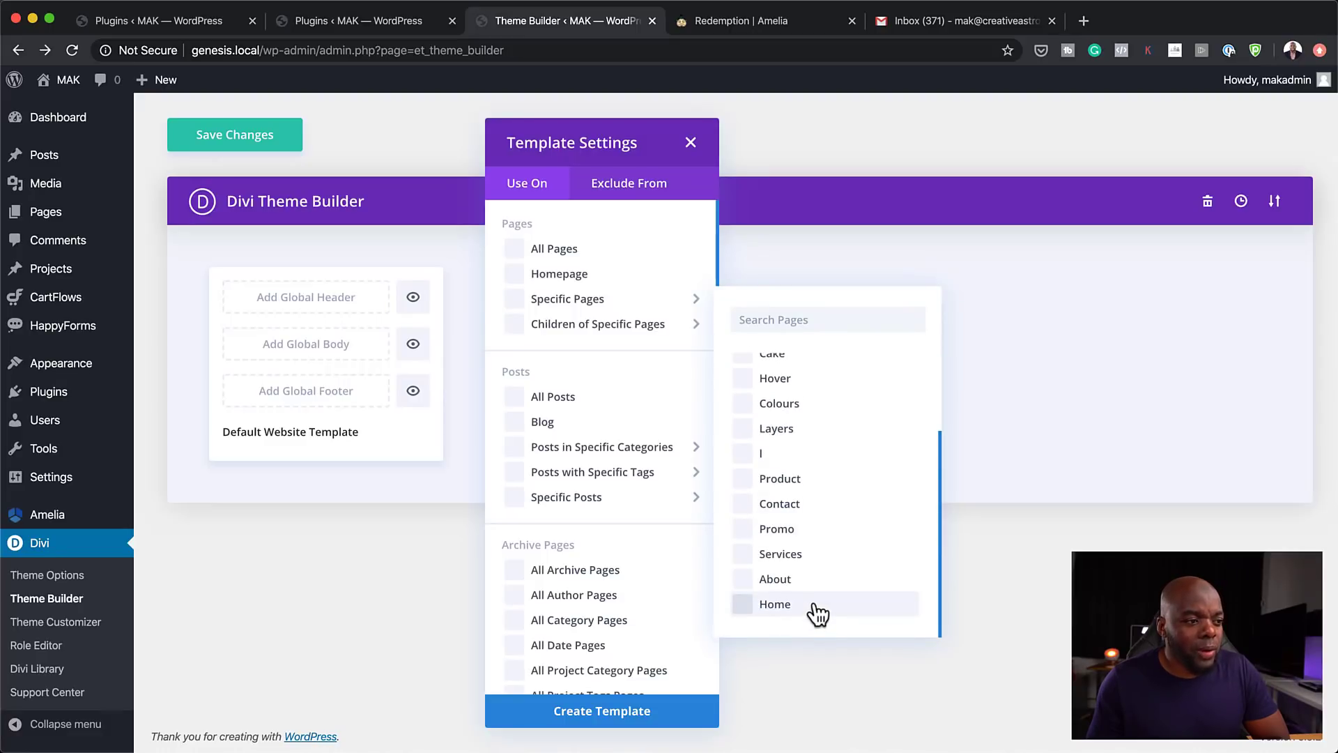
- Try assigning the new template to the specific pages Colours, email opt-in, Camera and Cake, and clear that selection
{"action": "left_click", "coordinate": [560, 305]}
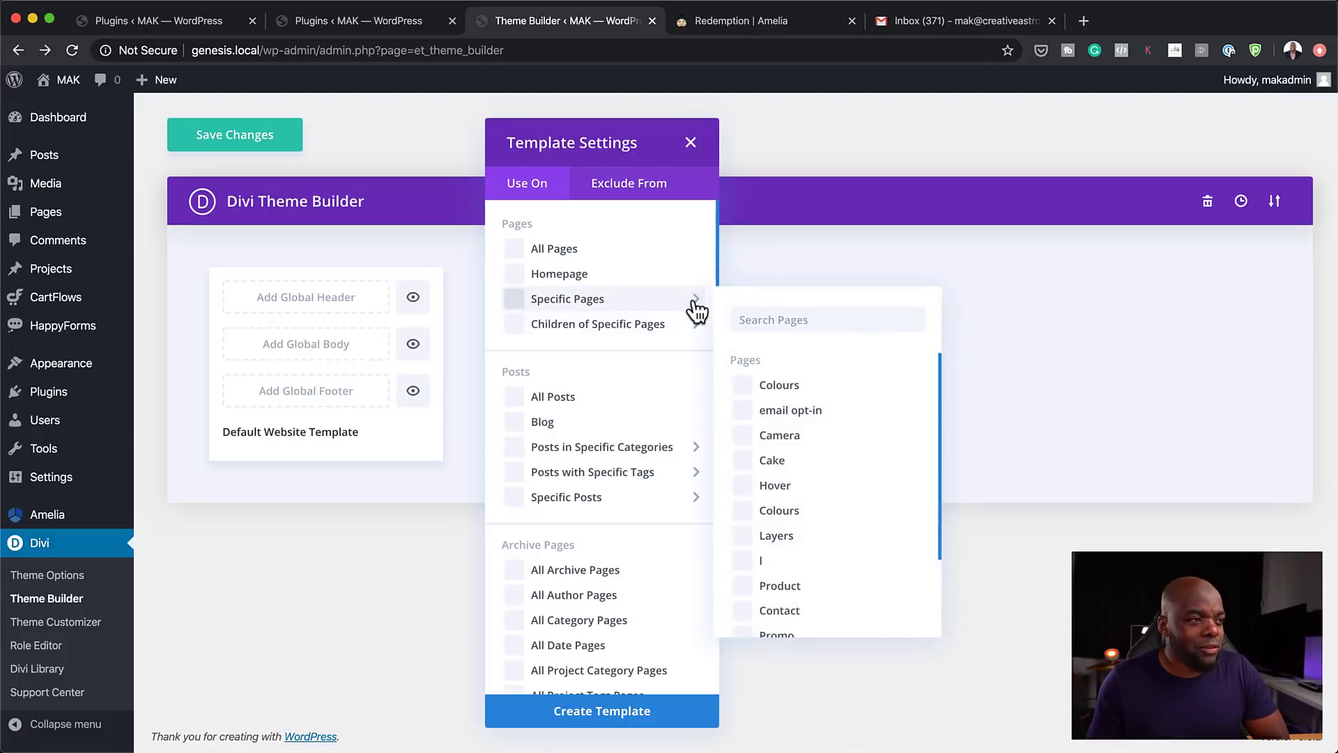
{"action": "left_click", "coordinate": [743, 437]}
{"action": "left_click", "coordinate": [743, 440]}
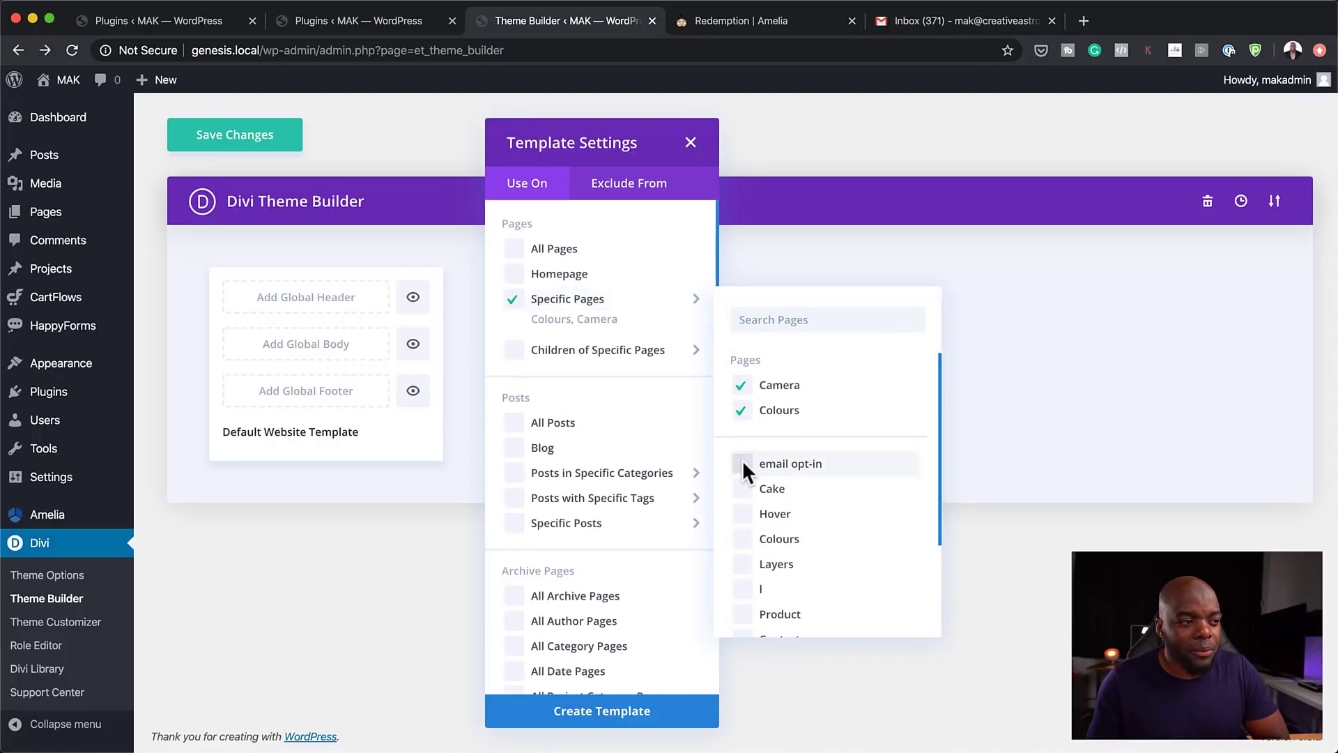
{"action": "left_click", "coordinate": [742, 460]}
{"action": "left_click", "coordinate": [743, 488]}
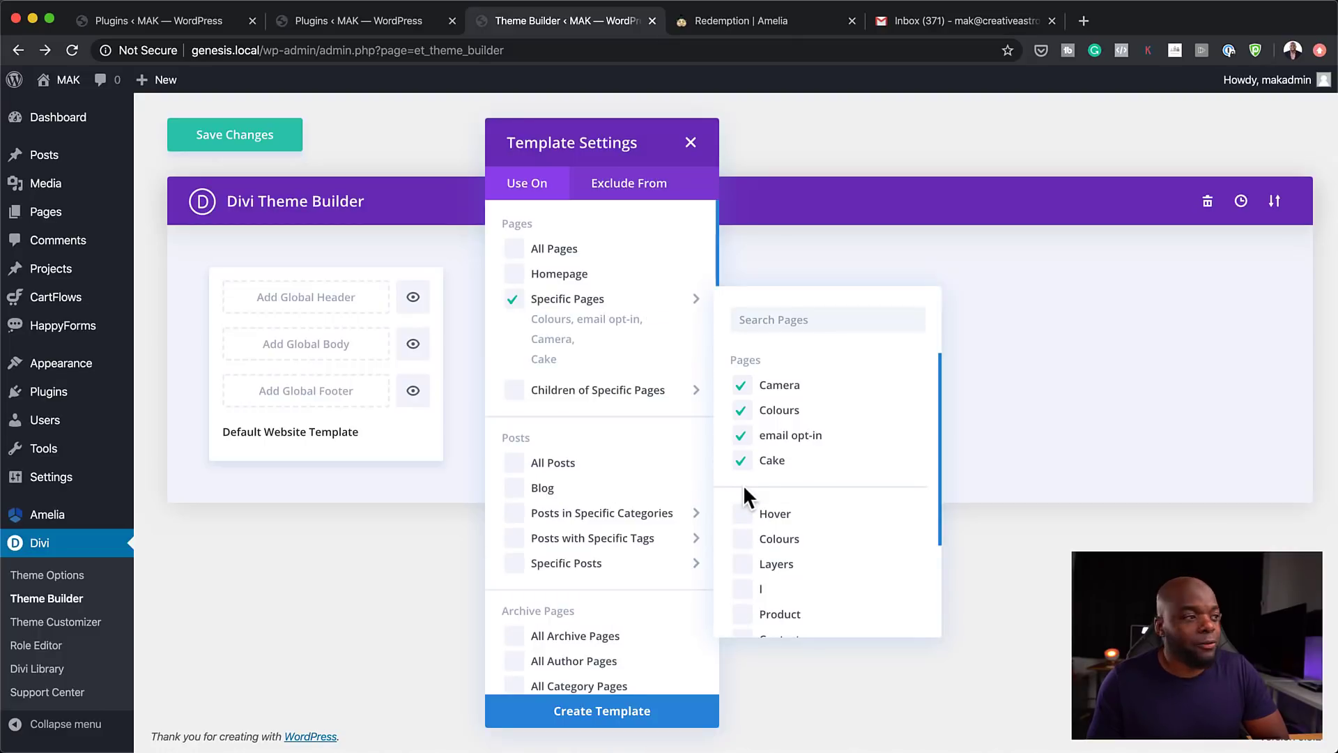
{"action": "left_click", "coordinate": [514, 298]}
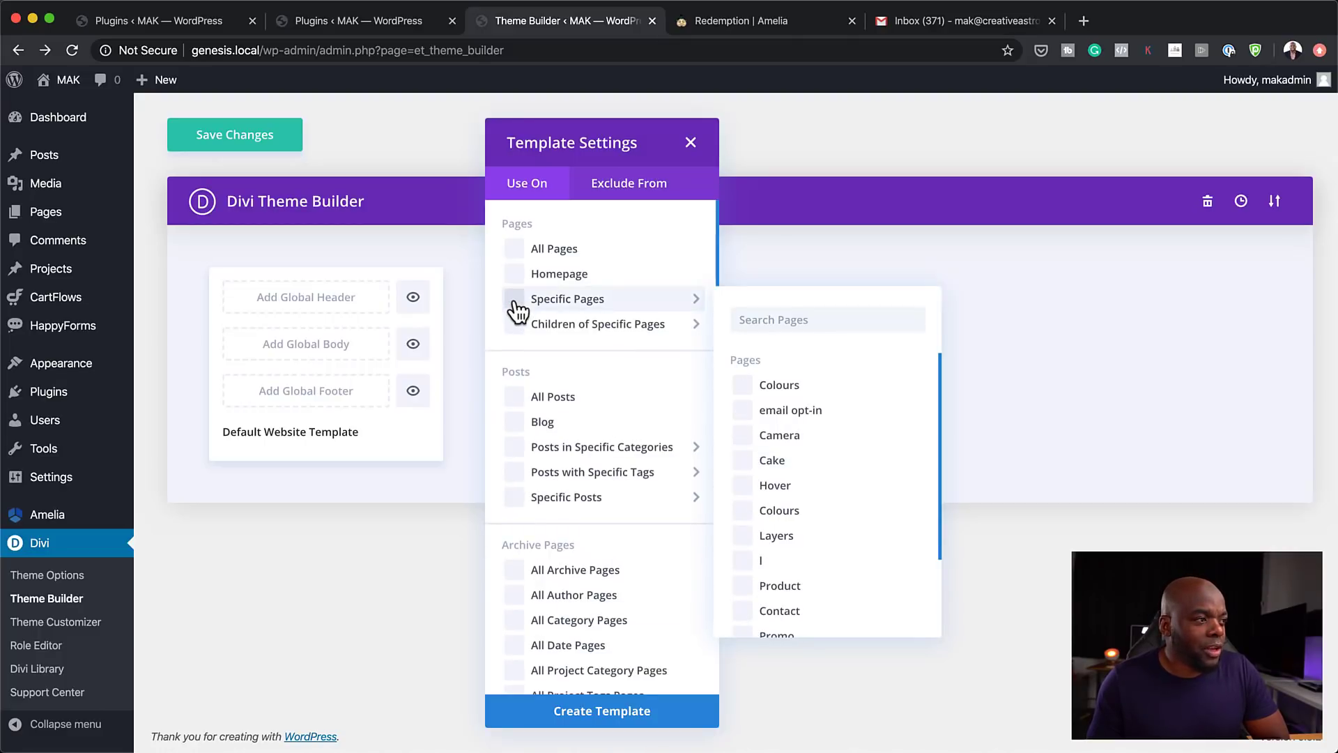
- Review the template assignment options for child pages, posts, archives, projects and other pages, and close the settings without creating a template
{"action": "mouse_move", "coordinate": [520, 324]}
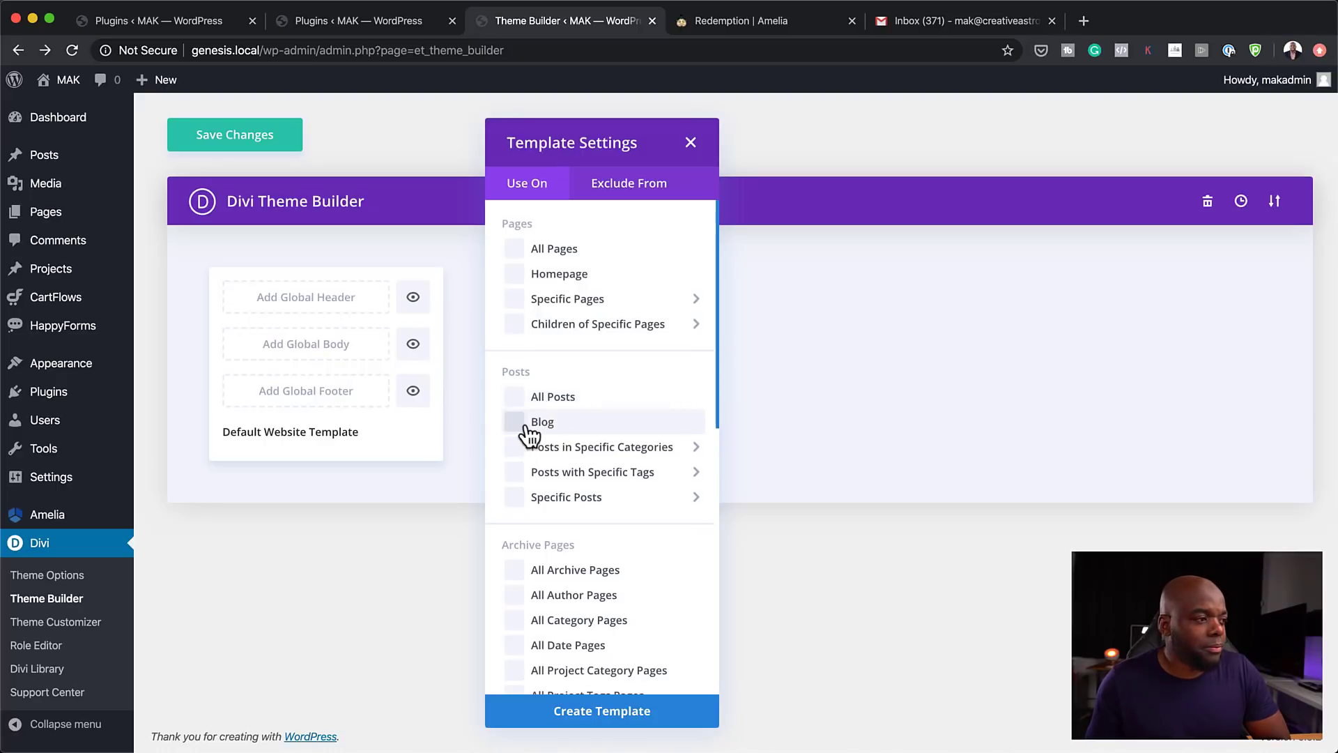
{"action": "mouse_move", "coordinate": [562, 509]}
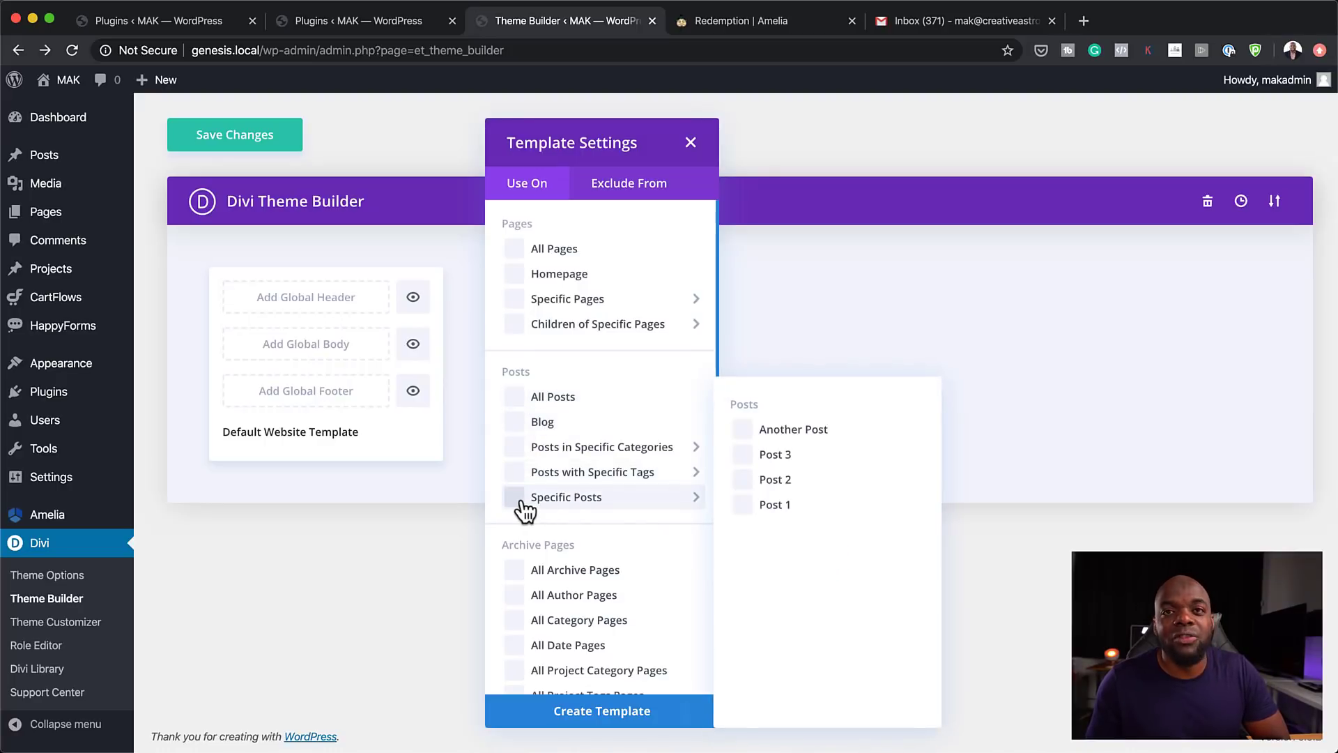
{"action": "scroll", "coordinate": [638, 527], "scroll_direction": "down", "scroll_amount": 5}
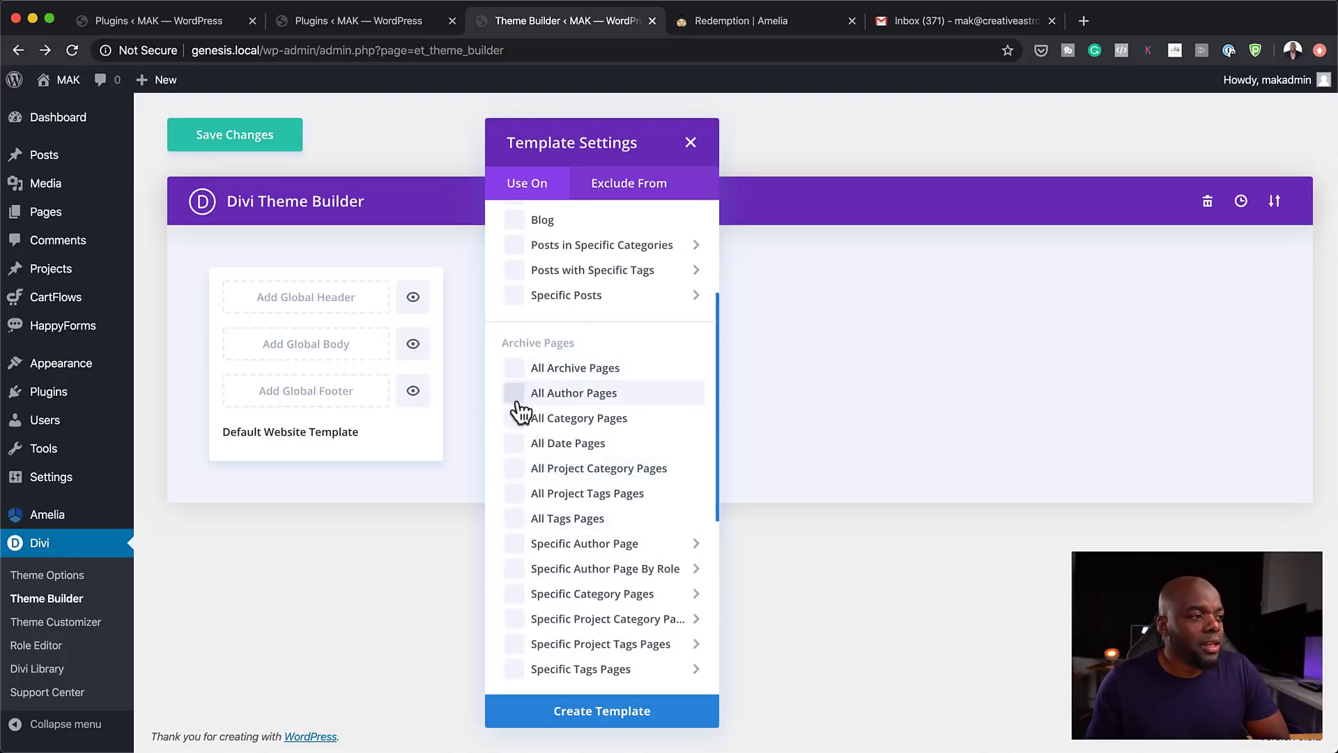
{"action": "scroll", "coordinate": [614, 500], "scroll_direction": "down", "scroll_amount": 9}
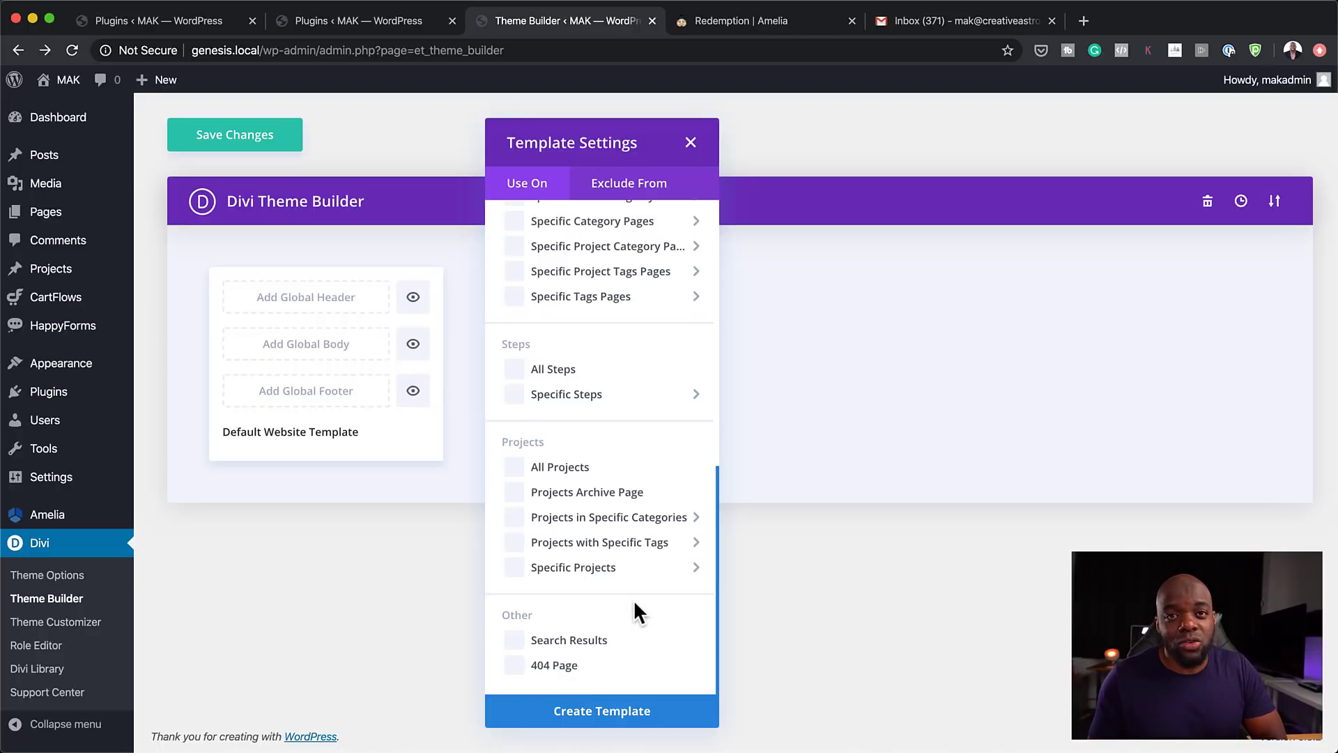
{"action": "left_click", "coordinate": [788, 474]}
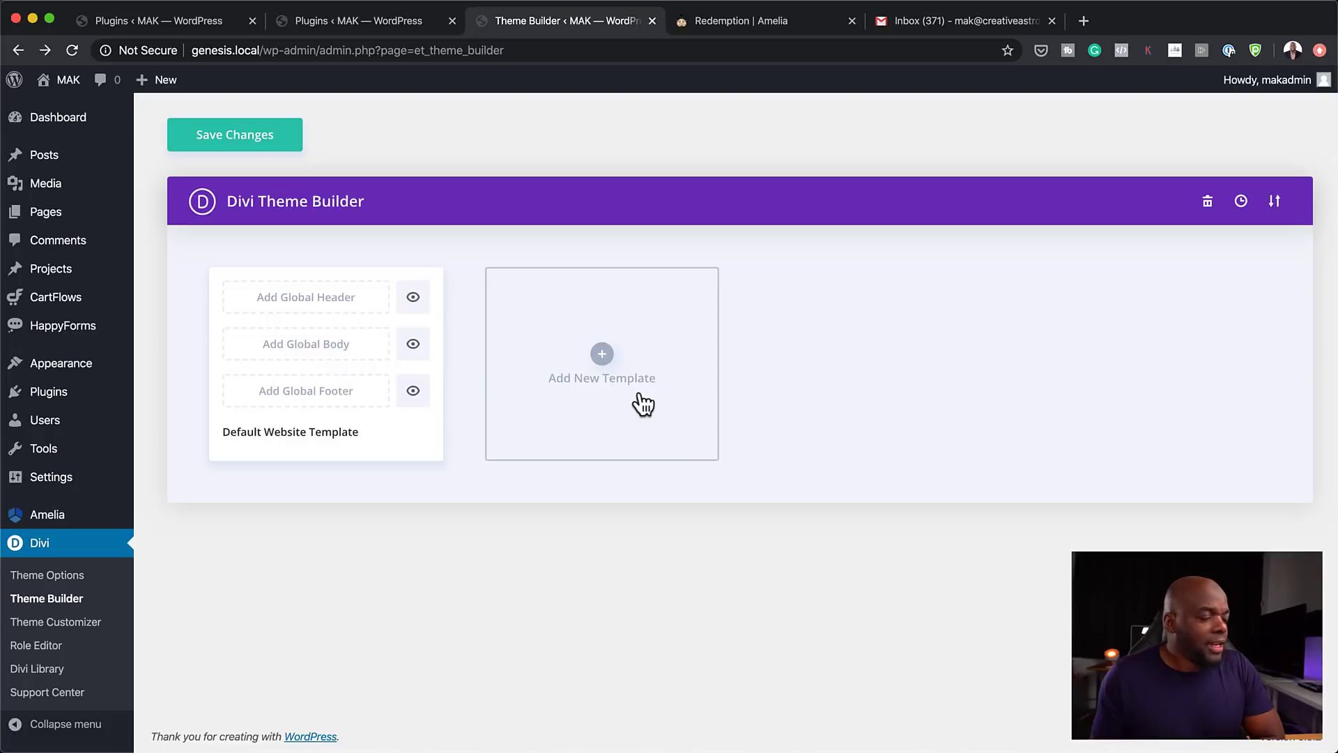
- Leave the Theme Builder without saving and activate the WooCommerce and LearnDash LMS plugins from the installed plugins list
{"action": "mouse_move", "coordinate": [64, 403]}
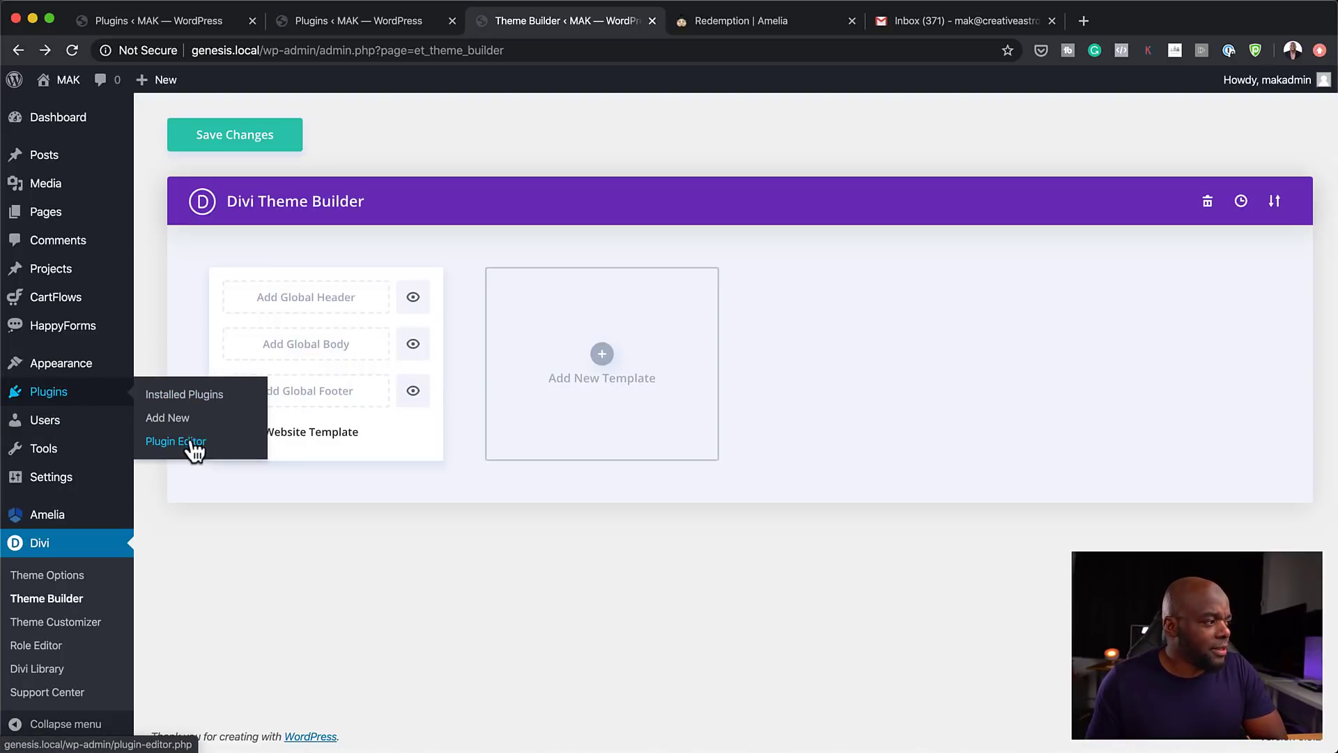
{"action": "left_click", "coordinate": [185, 395]}
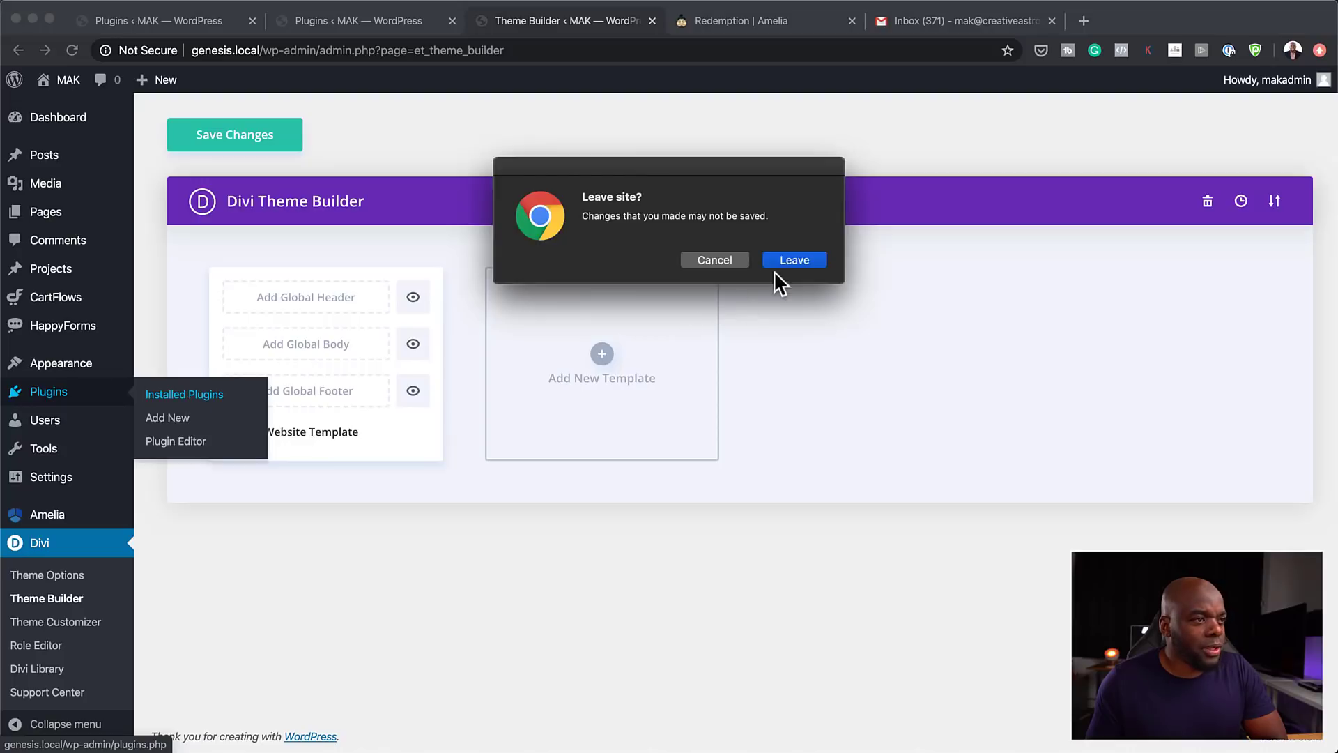
{"action": "left_click", "coordinate": [789, 258]}
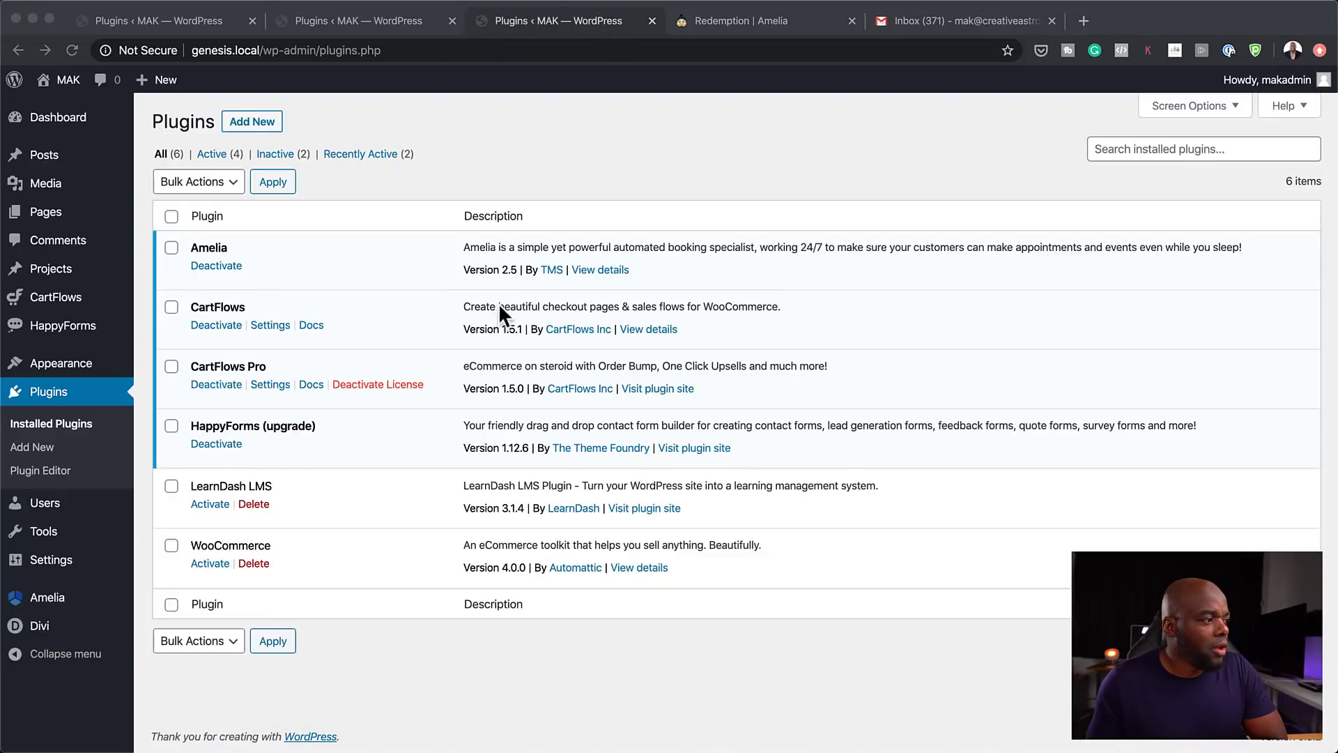
{"action": "left_click", "coordinate": [217, 563]}
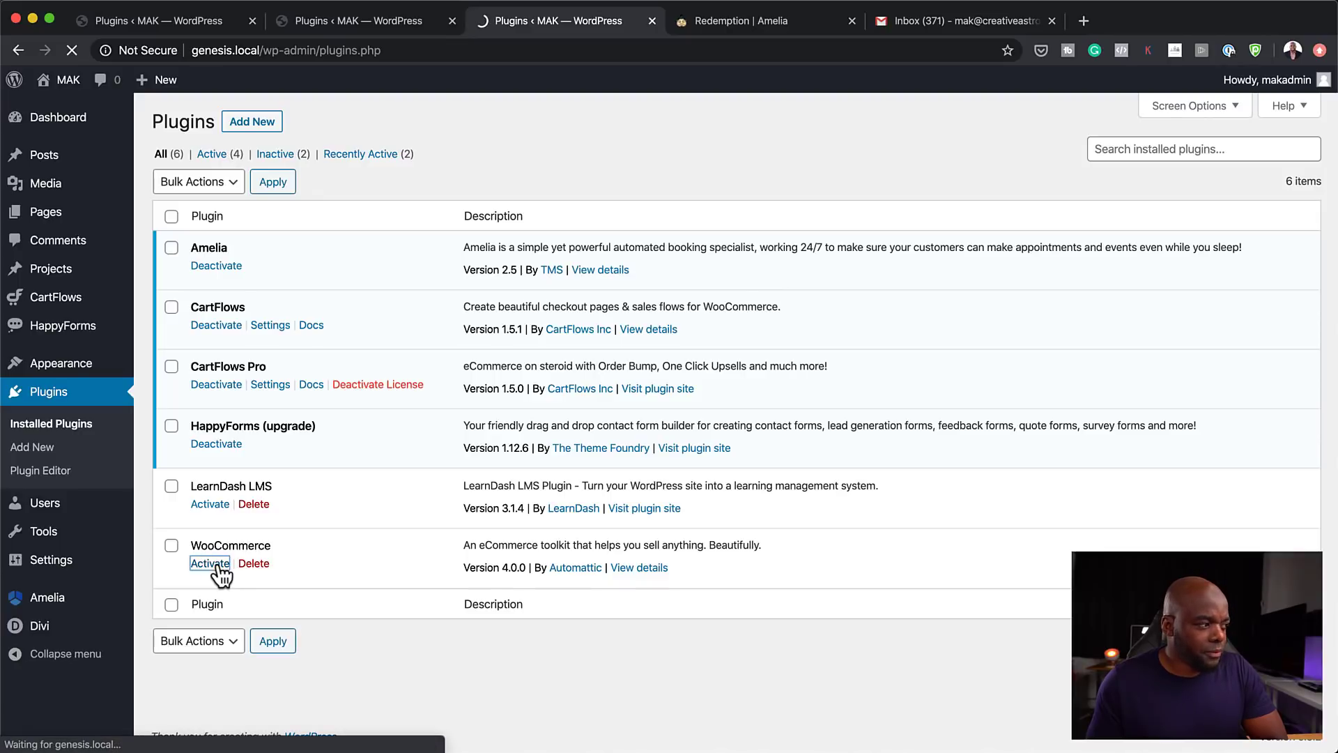
{"action": "left_click", "coordinate": [217, 504]}
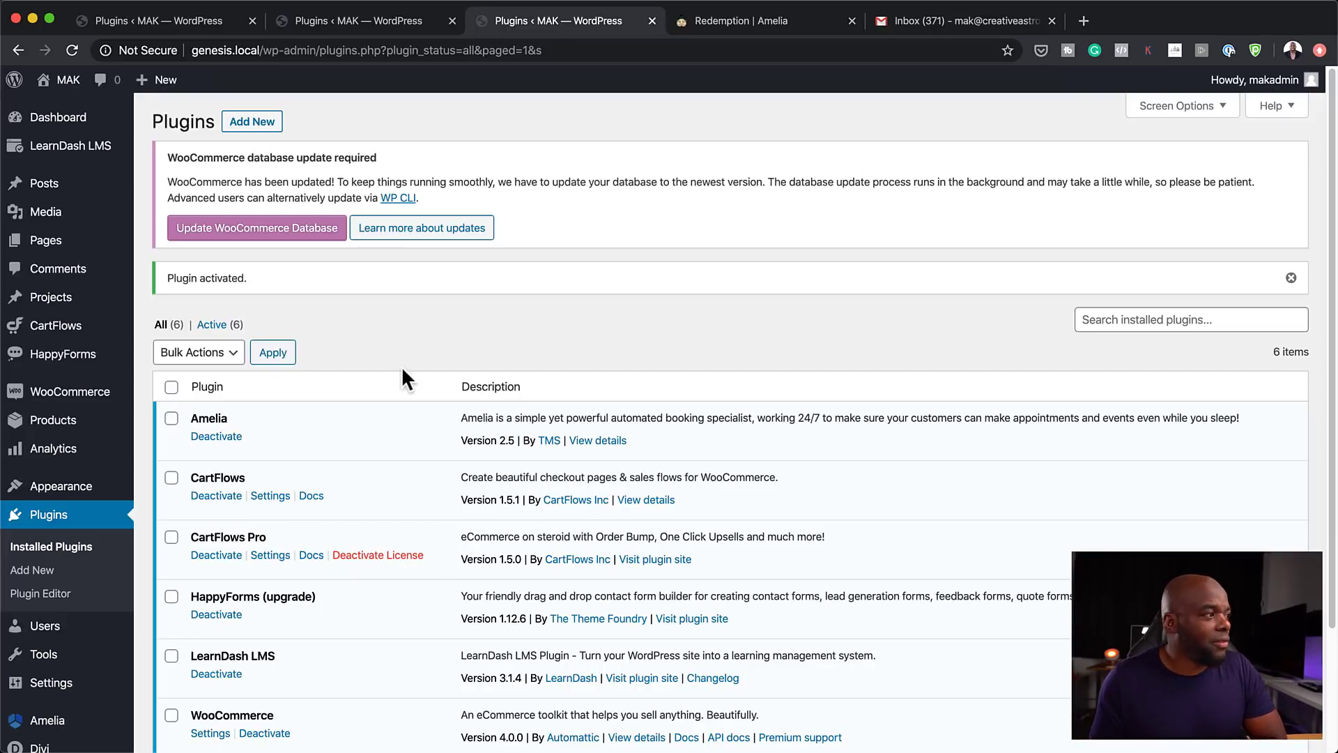
- Return to the Divi Theme Builder and decline restoring the unsaved backup
{"action": "scroll", "coordinate": [80, 620], "scroll_direction": "down", "scroll_amount": 2}
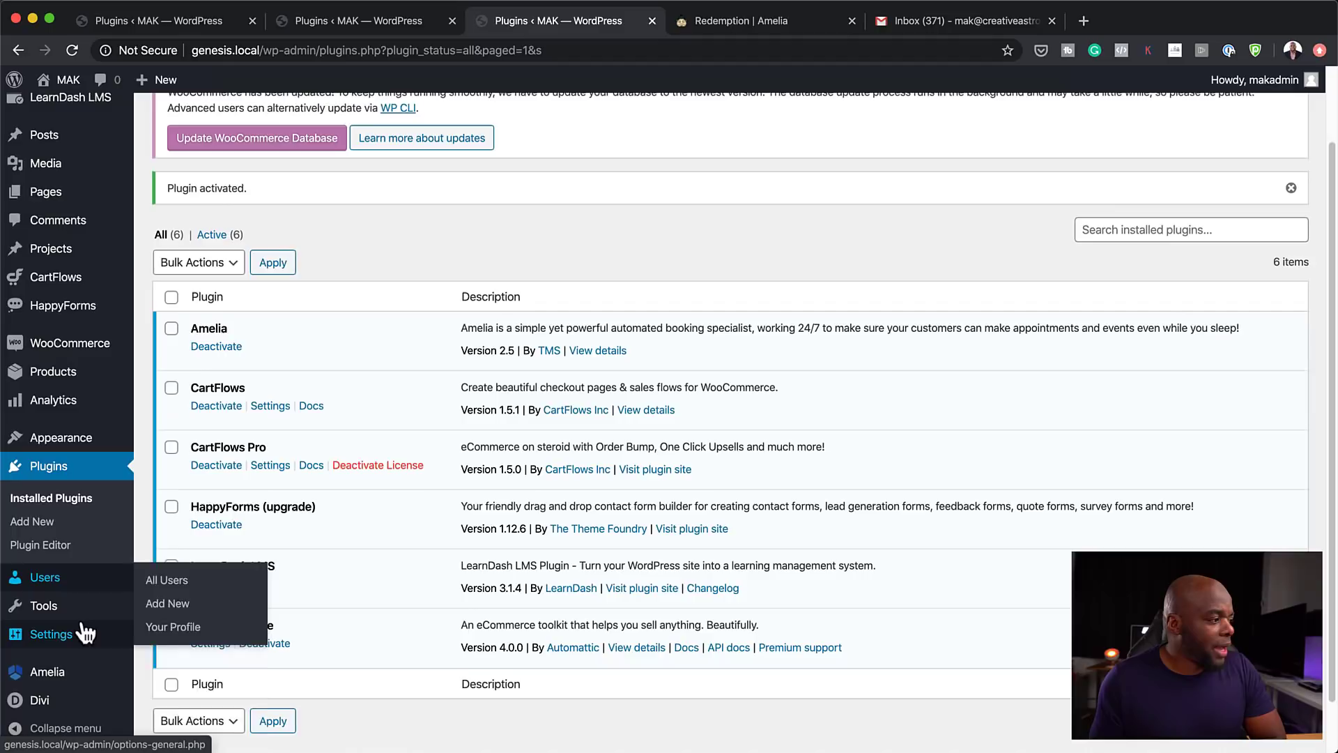
{"action": "mouse_move", "coordinate": [49, 710]}
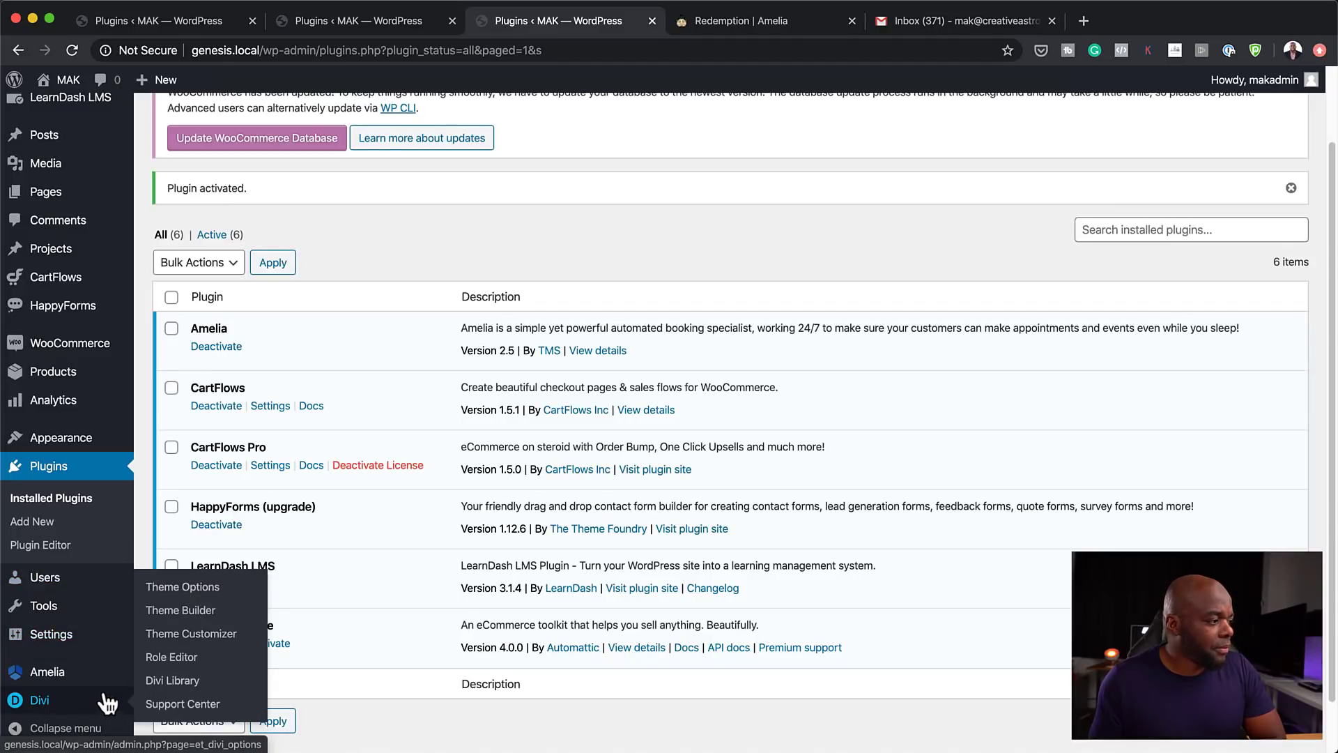
{"action": "left_click", "coordinate": [165, 614]}
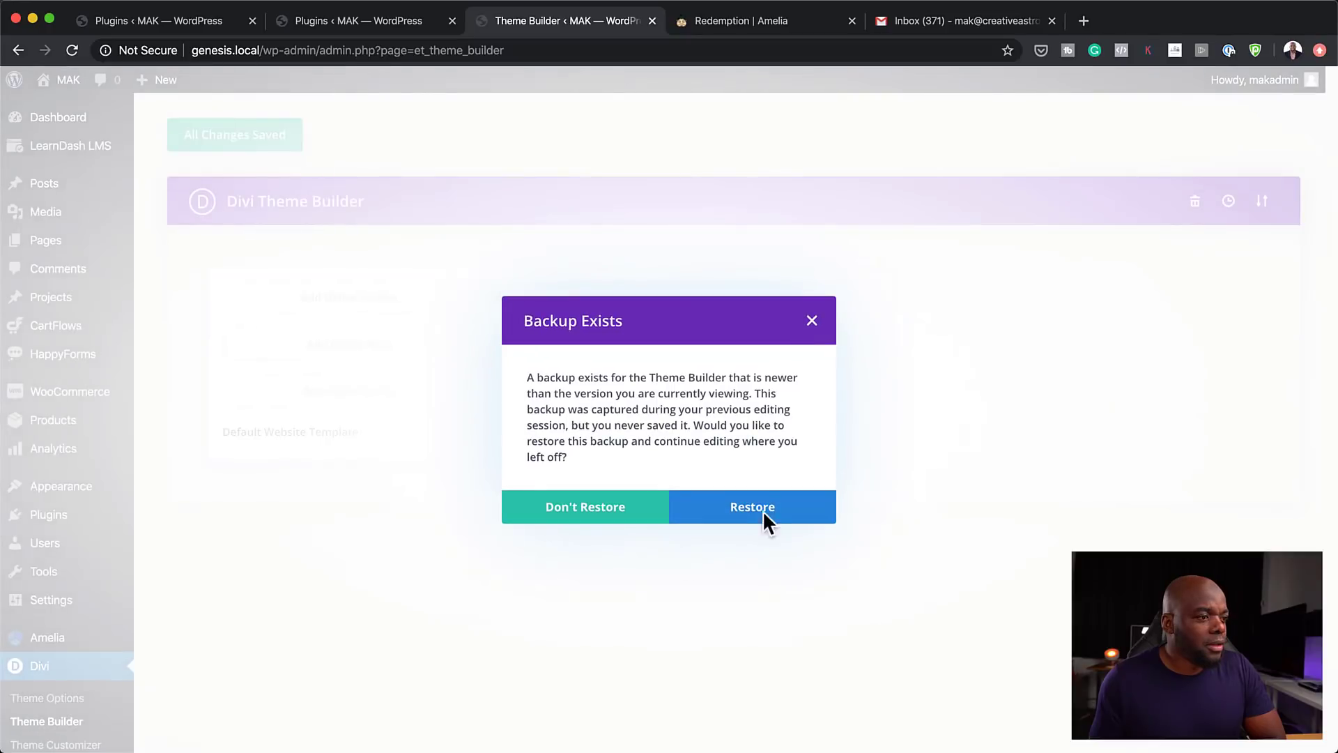
{"action": "left_click", "coordinate": [617, 508]}
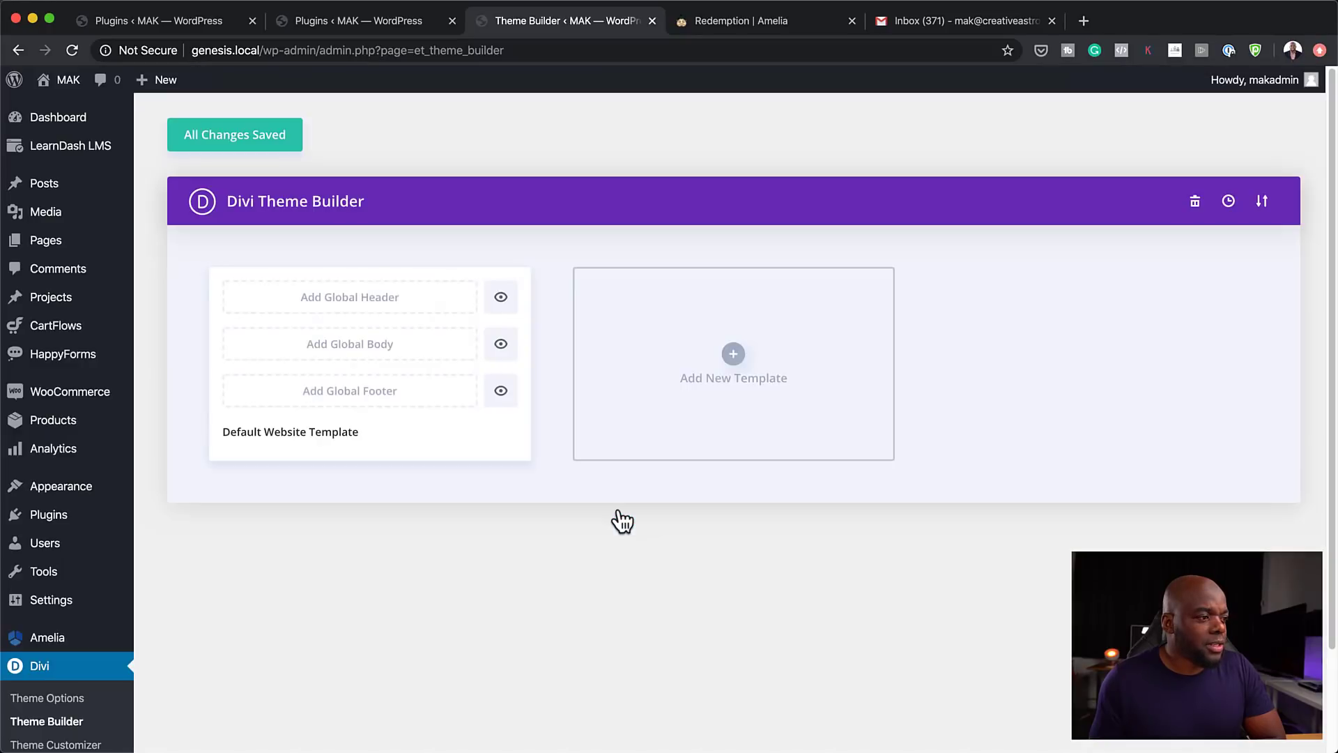
- Open the settings for a new template and examine the assignment options for WooCommerce pages, products, courses, lessons, quizzes and topics
{"action": "left_click", "coordinate": [736, 359]}
{"action": "scroll", "coordinate": [728, 532], "scroll_direction": "down", "scroll_amount": 8}
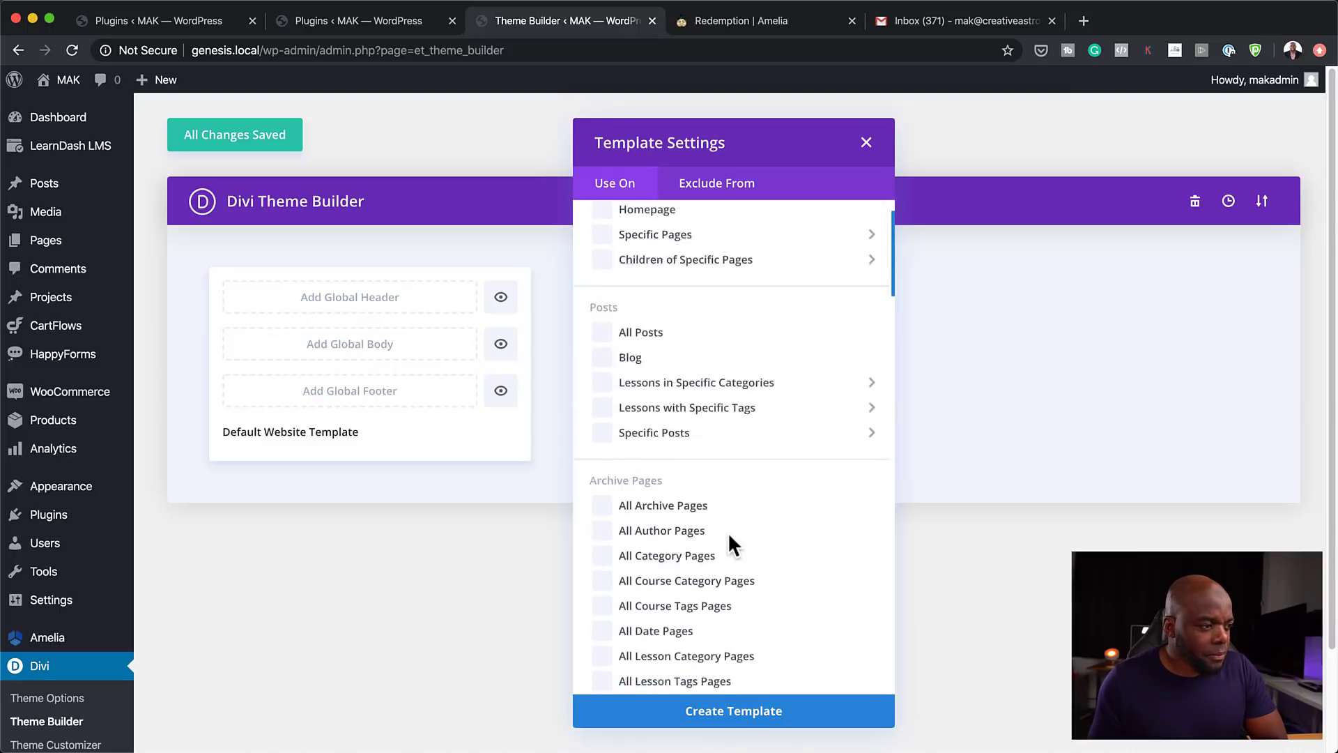
{"action": "scroll", "coordinate": [727, 532], "scroll_direction": "down", "scroll_amount": 5}
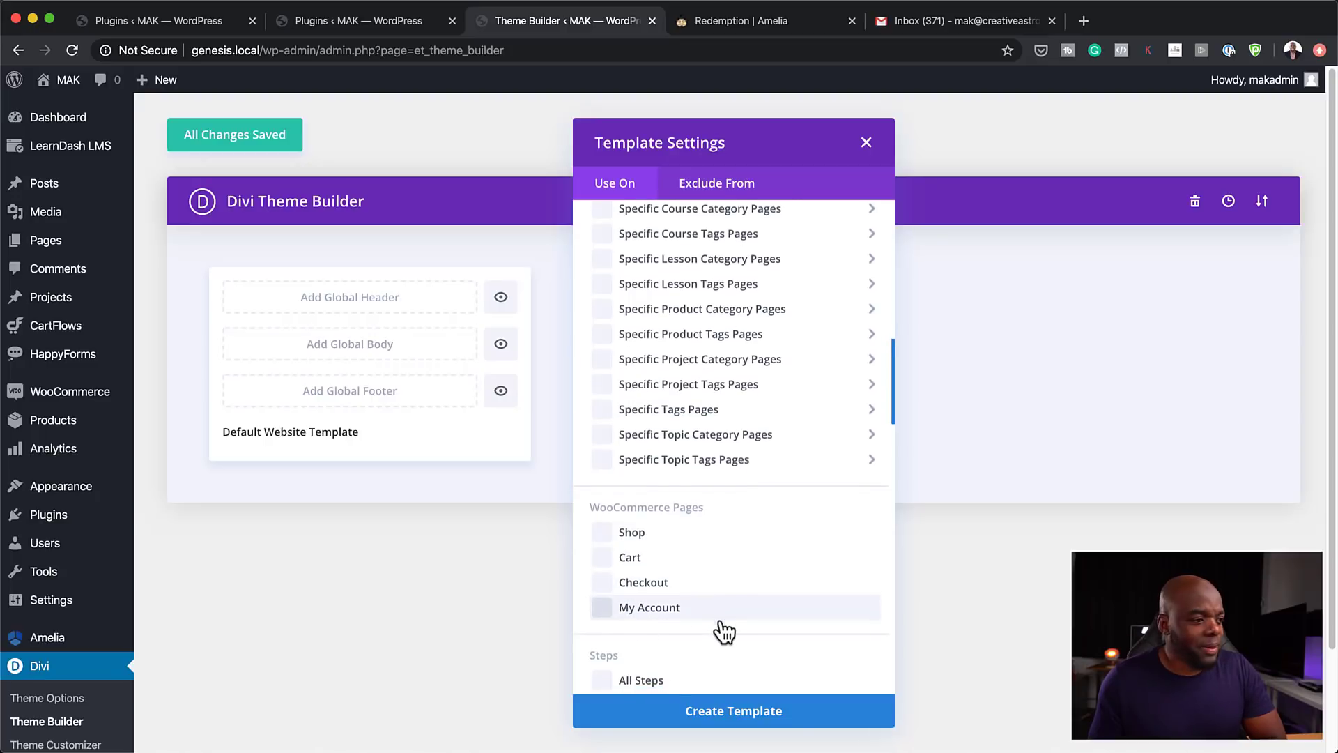
{"action": "scroll", "coordinate": [711, 631], "scroll_direction": "down", "scroll_amount": 4}
{"action": "scroll", "coordinate": [690, 579], "scroll_direction": "down", "scroll_amount": 3}
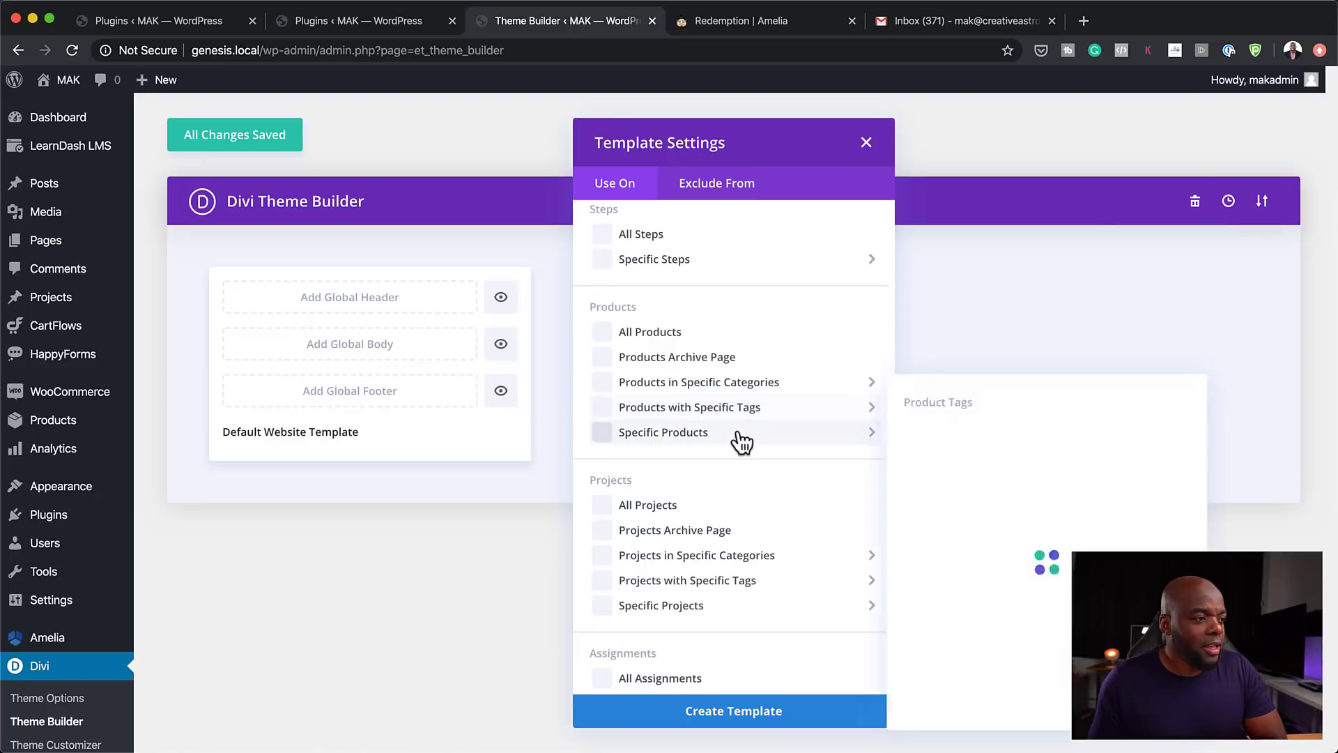
{"action": "scroll", "coordinate": [737, 418], "scroll_direction": "down", "scroll_amount": 6}
{"action": "scroll", "coordinate": [739, 442], "scroll_direction": "down", "scroll_amount": 2}
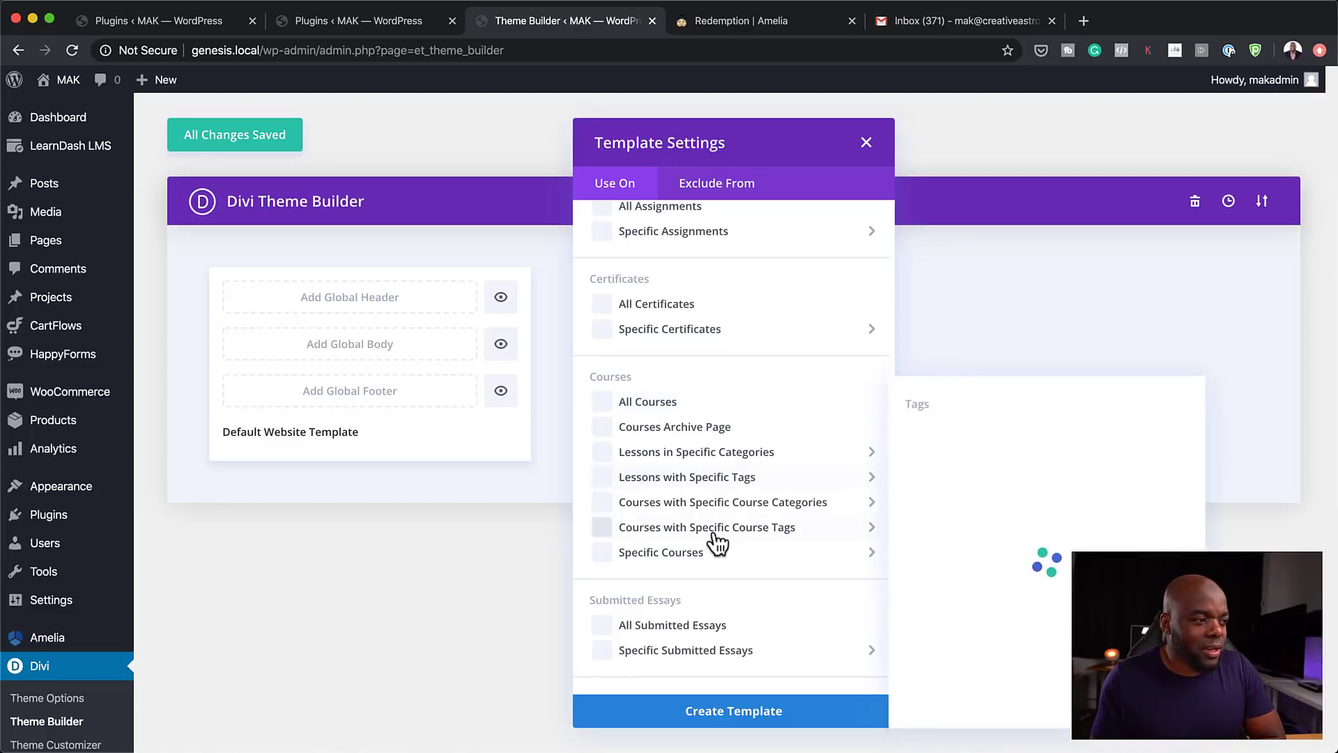
{"action": "scroll", "coordinate": [717, 540], "scroll_direction": "down", "scroll_amount": 8}
{"action": "scroll", "coordinate": [714, 551], "scroll_direction": "down", "scroll_amount": 4}
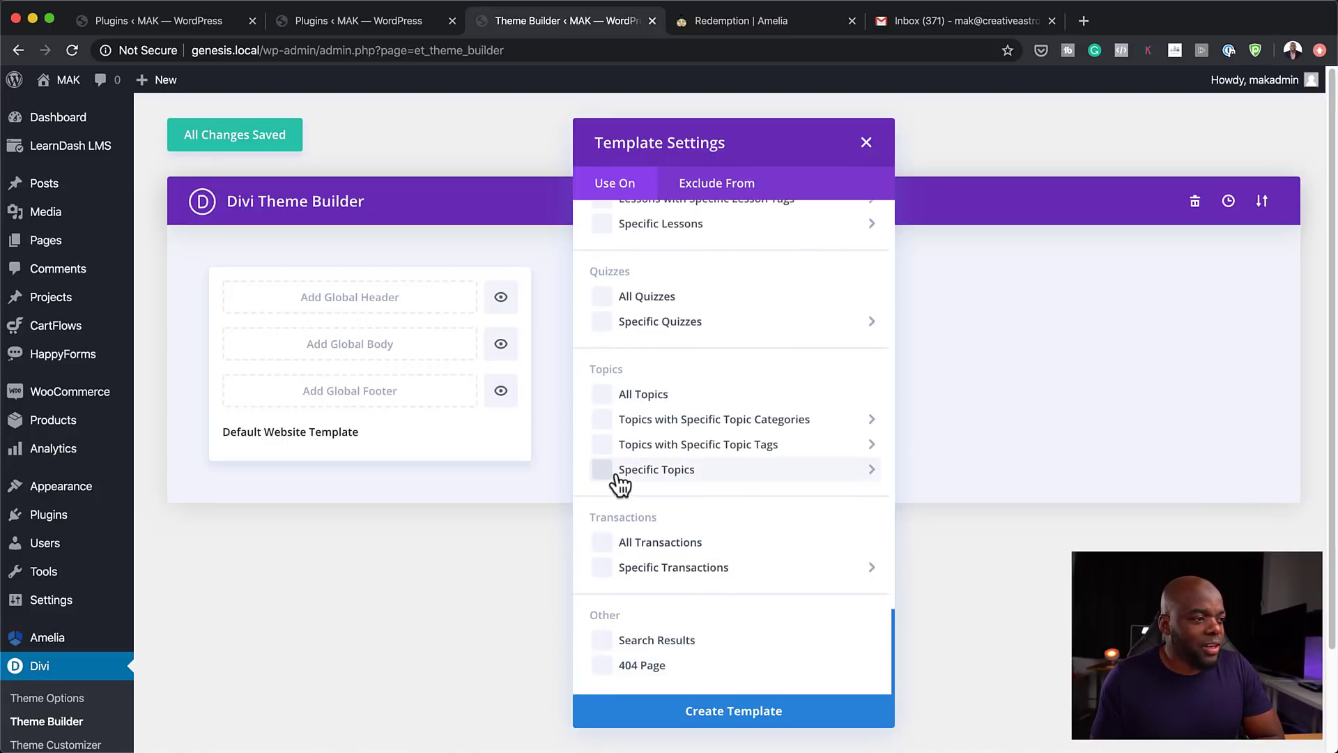
{"action": "mouse_move", "coordinate": [618, 481]}
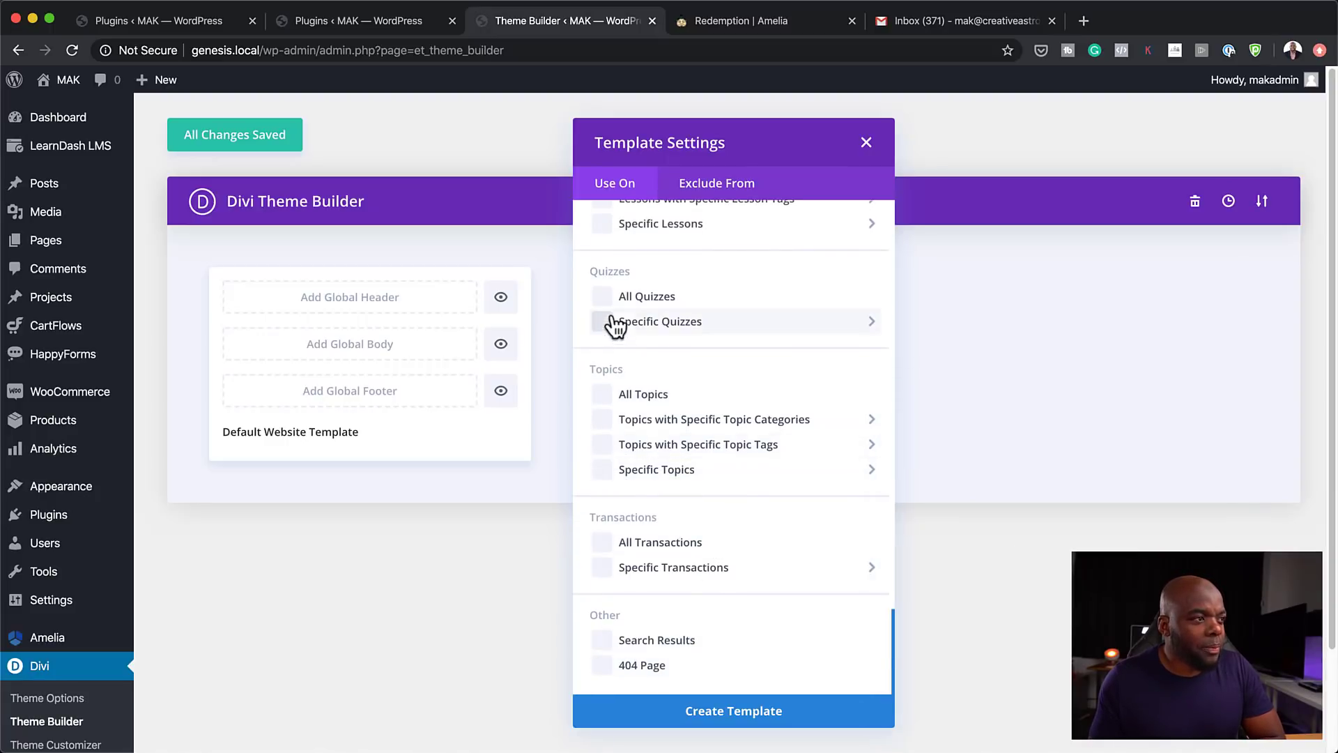
- Look back over the assignment options for courses, certificates, assignments and projects, and close the settings without creating a template
{"action": "scroll", "coordinate": [675, 380], "scroll_direction": "up", "scroll_amount": 1}
{"action": "scroll", "coordinate": [673, 385], "scroll_direction": "up", "scroll_amount": 15}
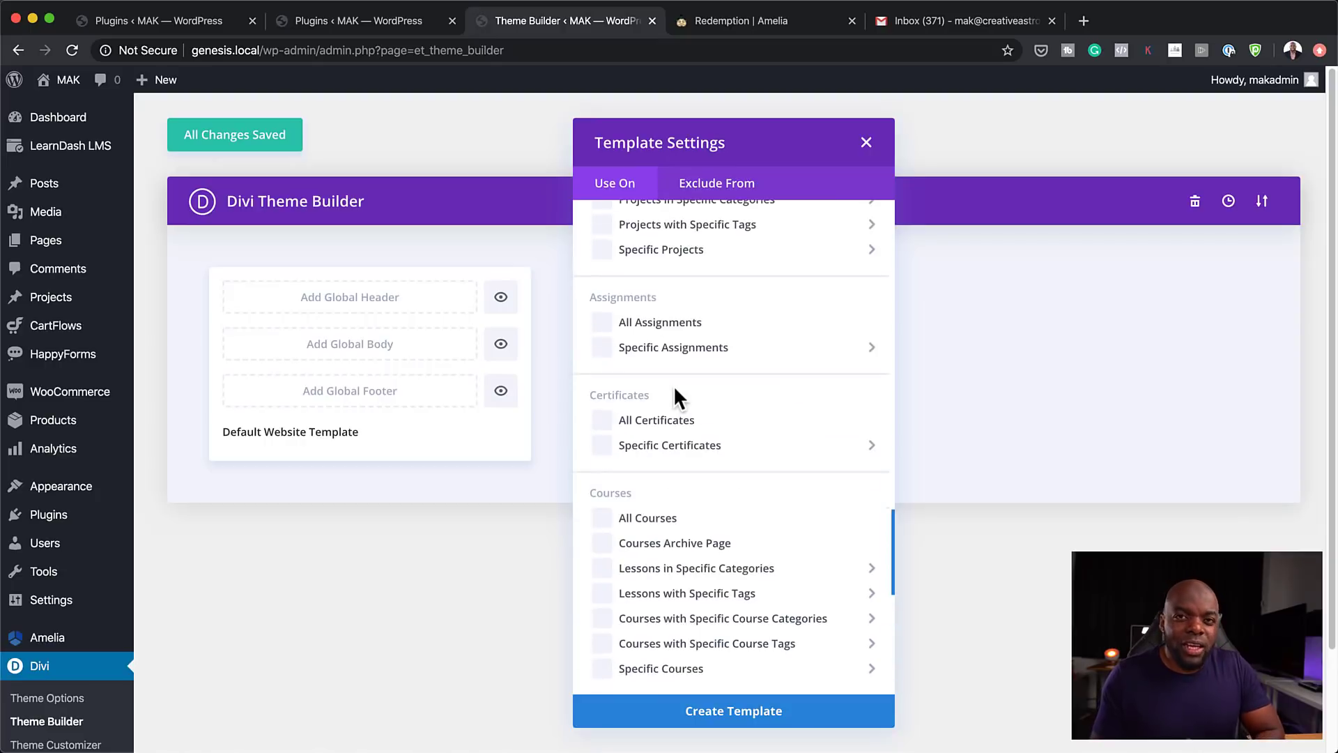
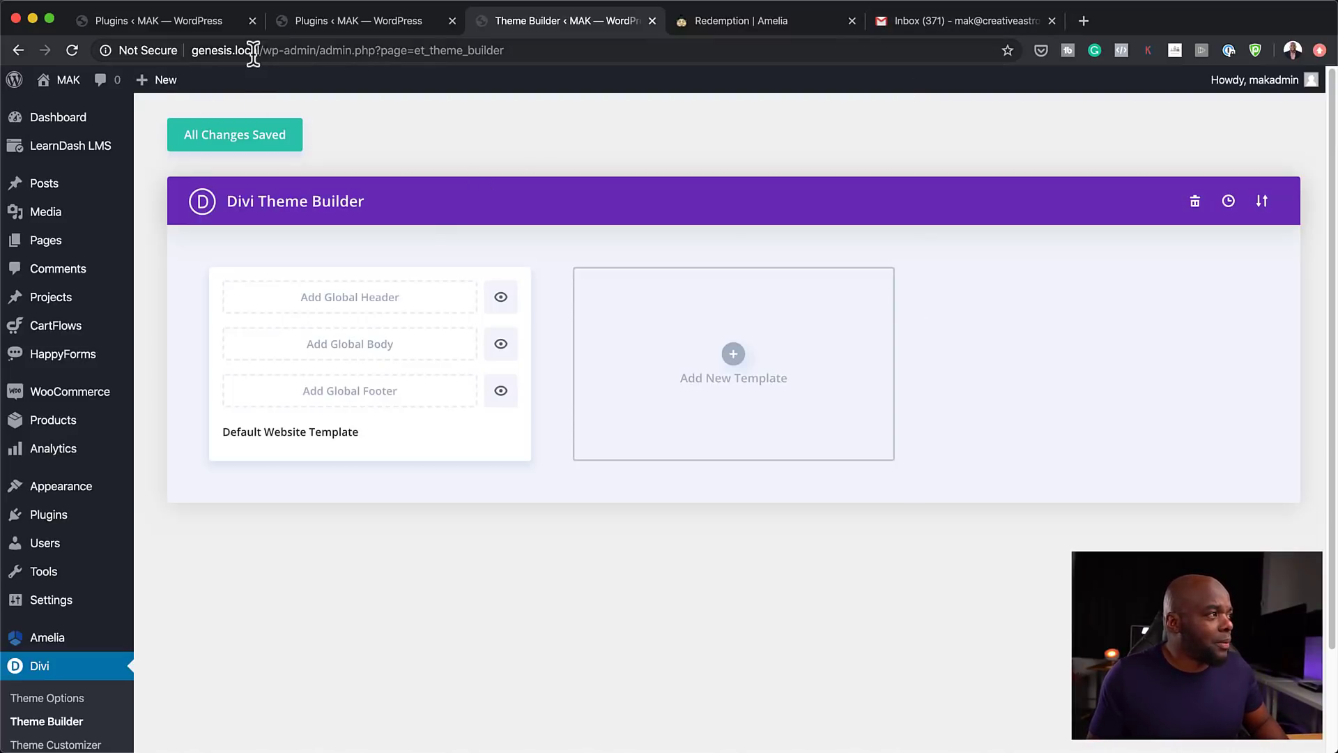
- Open the site's front page at genesis.local in place of the second Plugins page and examine its header and footer
{"action": "left_click_drag", "start_coordinate": [265, 50], "coordinate": [177, 48]}
{"action": "key", "text": "ctrl+c"}
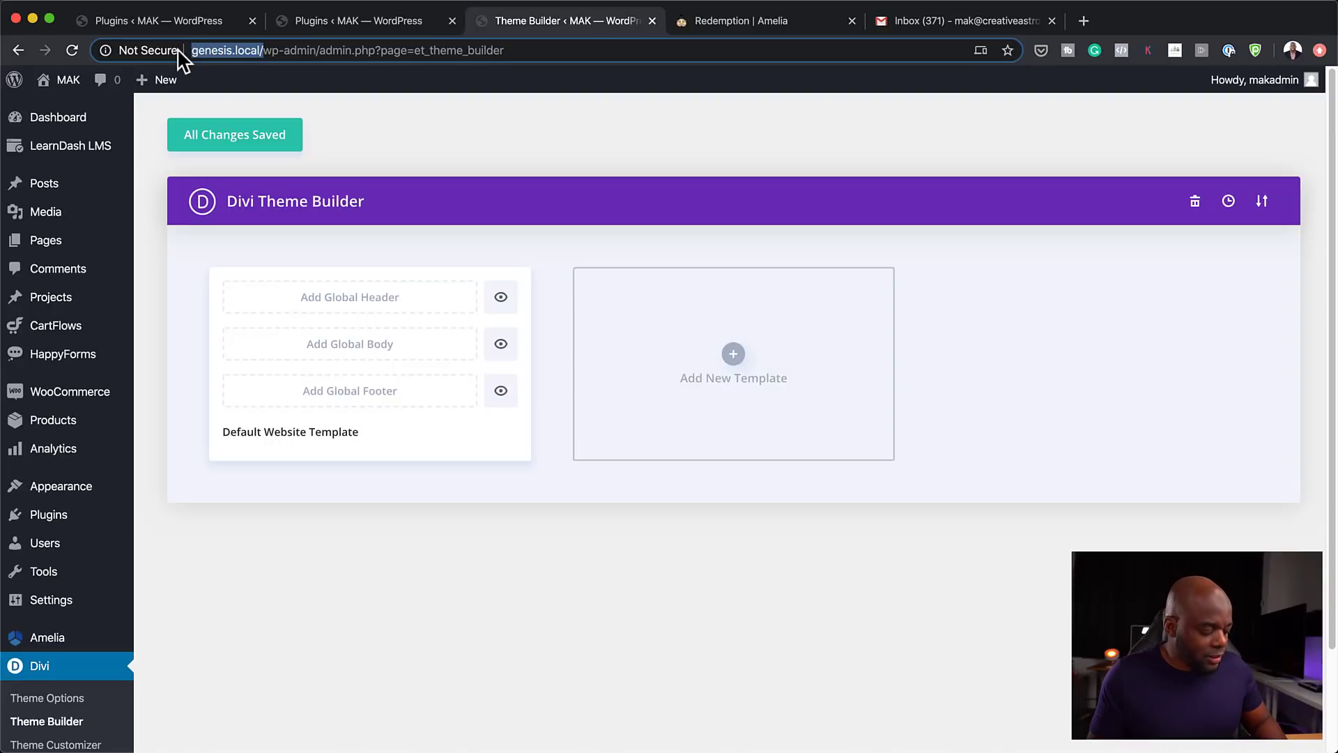
{"action": "left_click", "coordinate": [322, 27]}
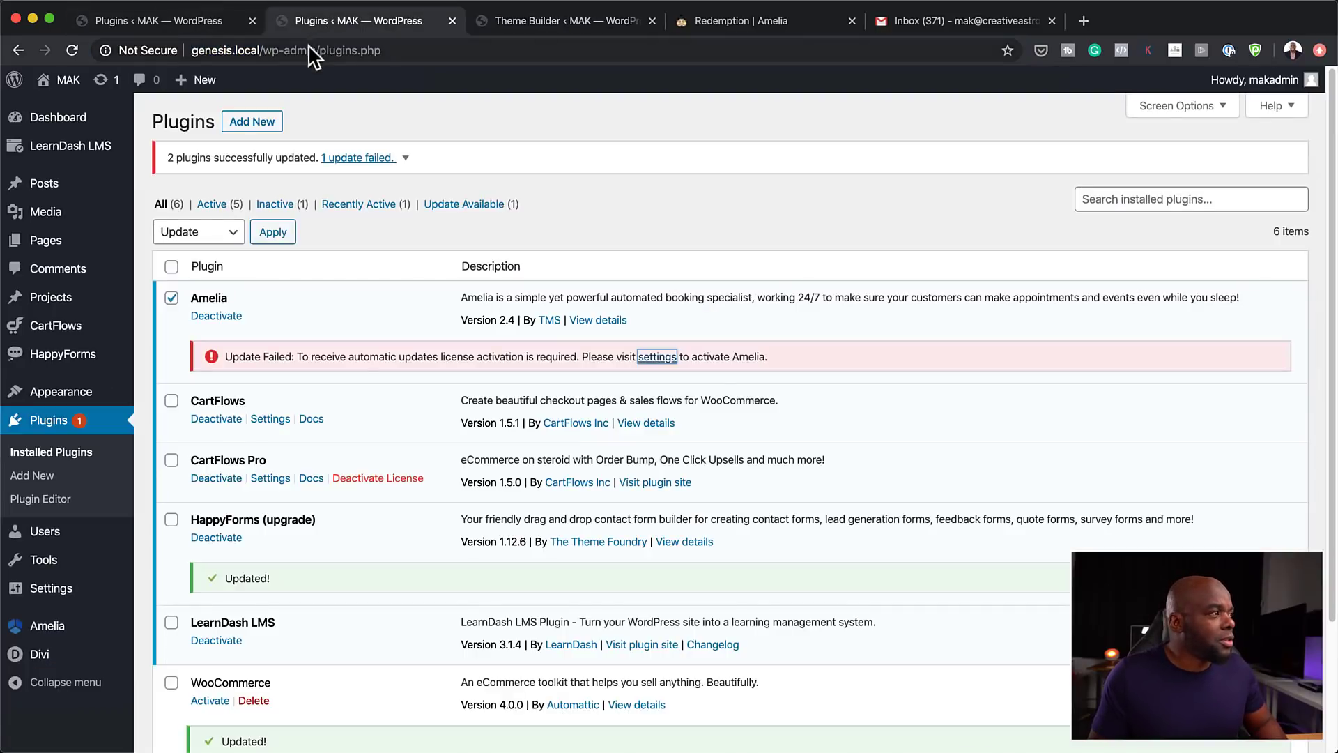
{"action": "left_click", "coordinate": [309, 50]}
{"action": "key", "text": "ctrl+v"}
{"action": "key", "text": "Return"}
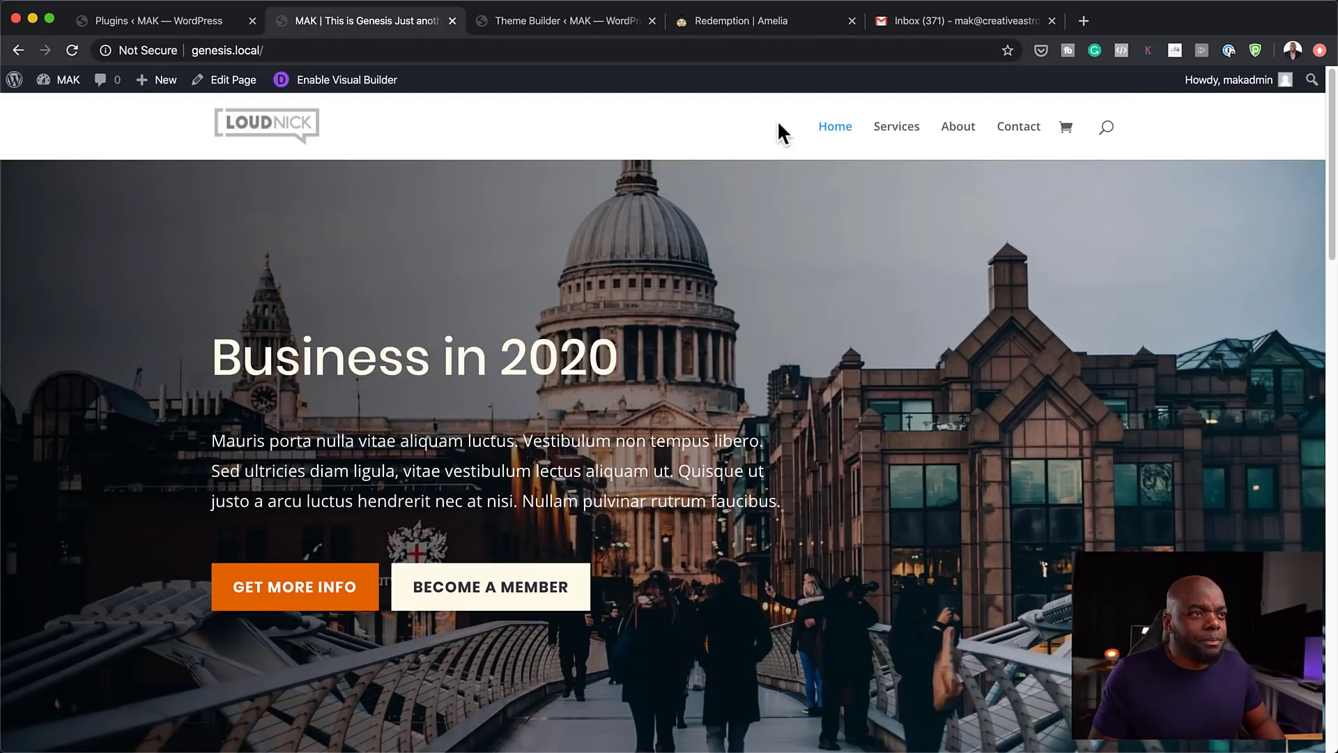
{"action": "scroll", "coordinate": [952, 445], "scroll_direction": "down", "scroll_amount": 15}
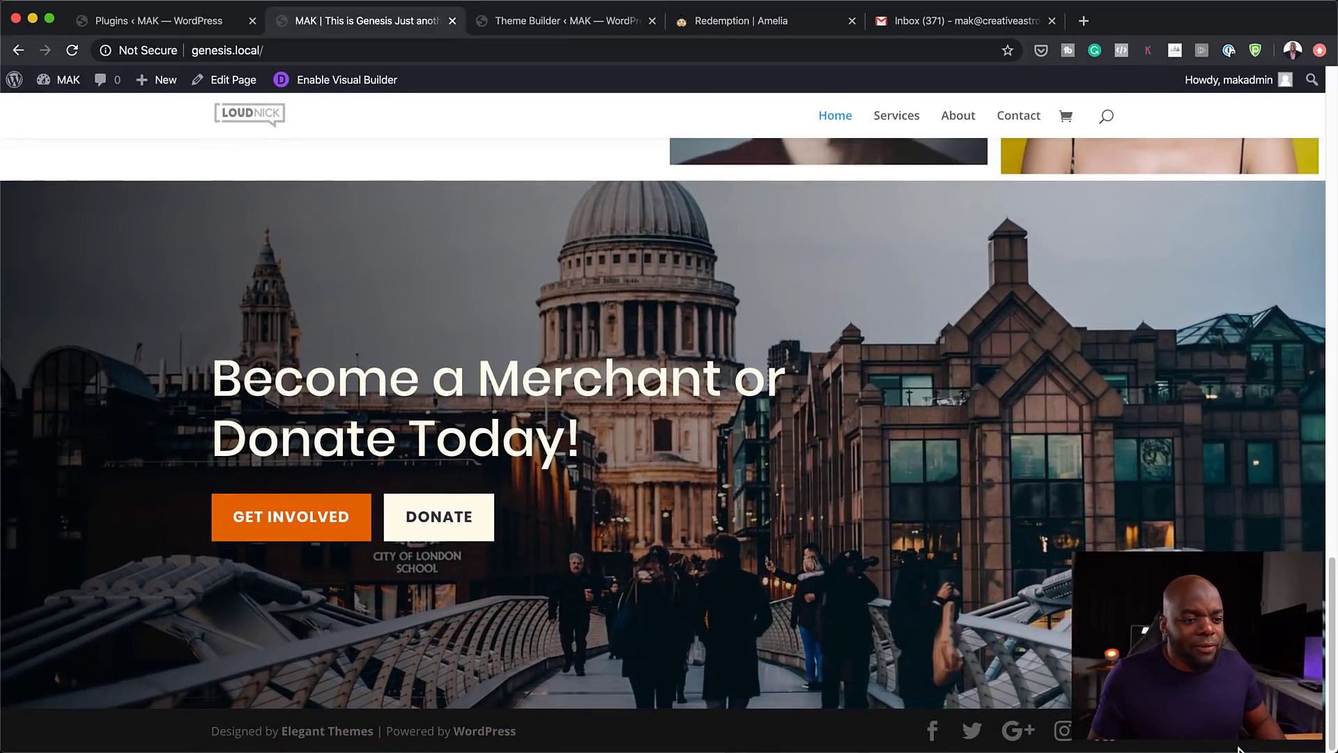
- Return to the remaining Plugins page, go from there to the Divi Theme Builder, and open its template import options
{"action": "left_click", "coordinate": [227, 25]}
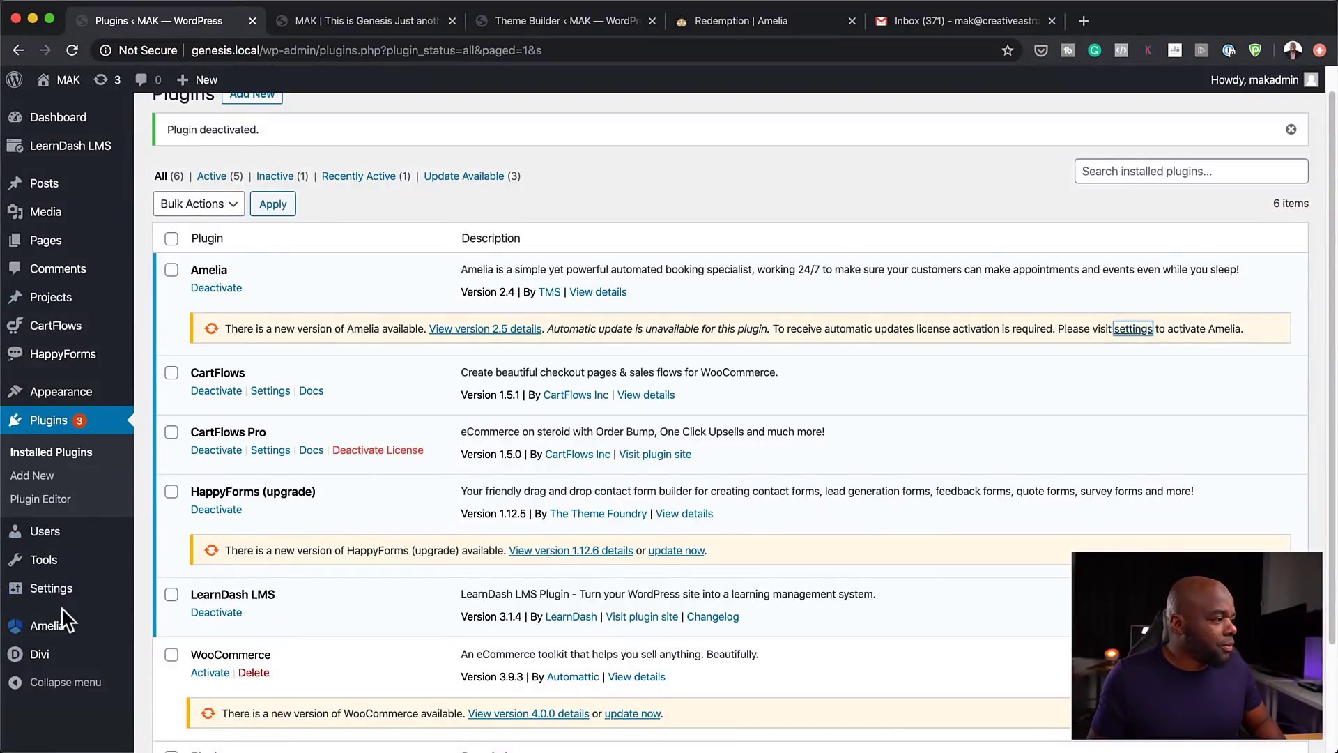
{"action": "mouse_move", "coordinate": [70, 596]}
{"action": "mouse_move", "coordinate": [62, 659]}
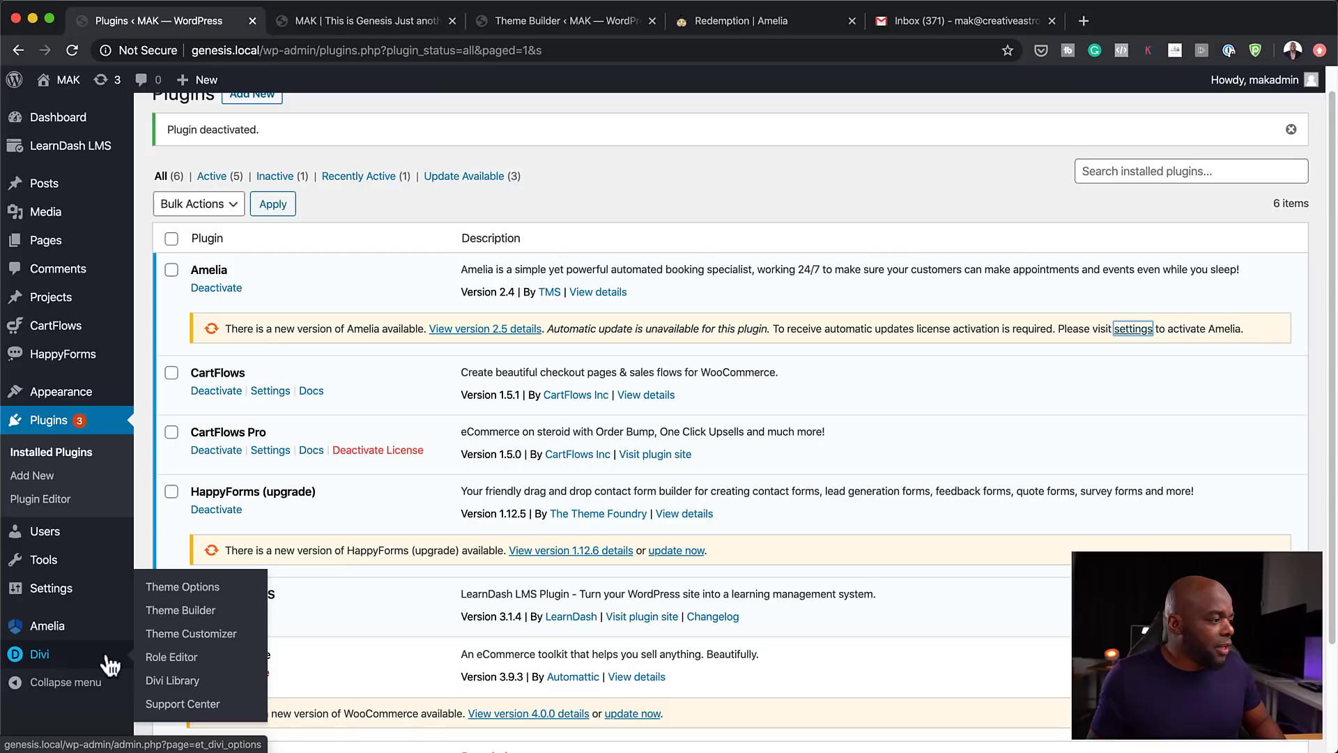
{"action": "left_click", "coordinate": [197, 622]}
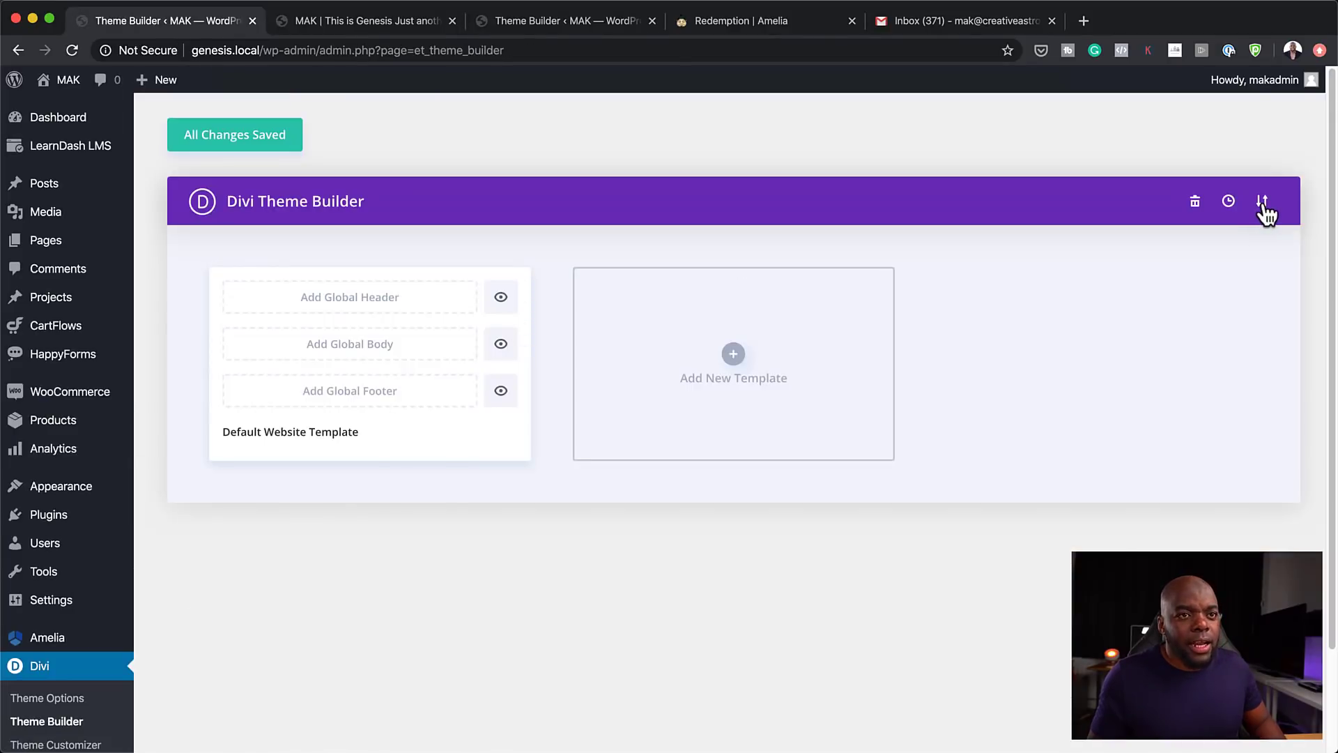
{"action": "left_click", "coordinate": [1263, 202]}
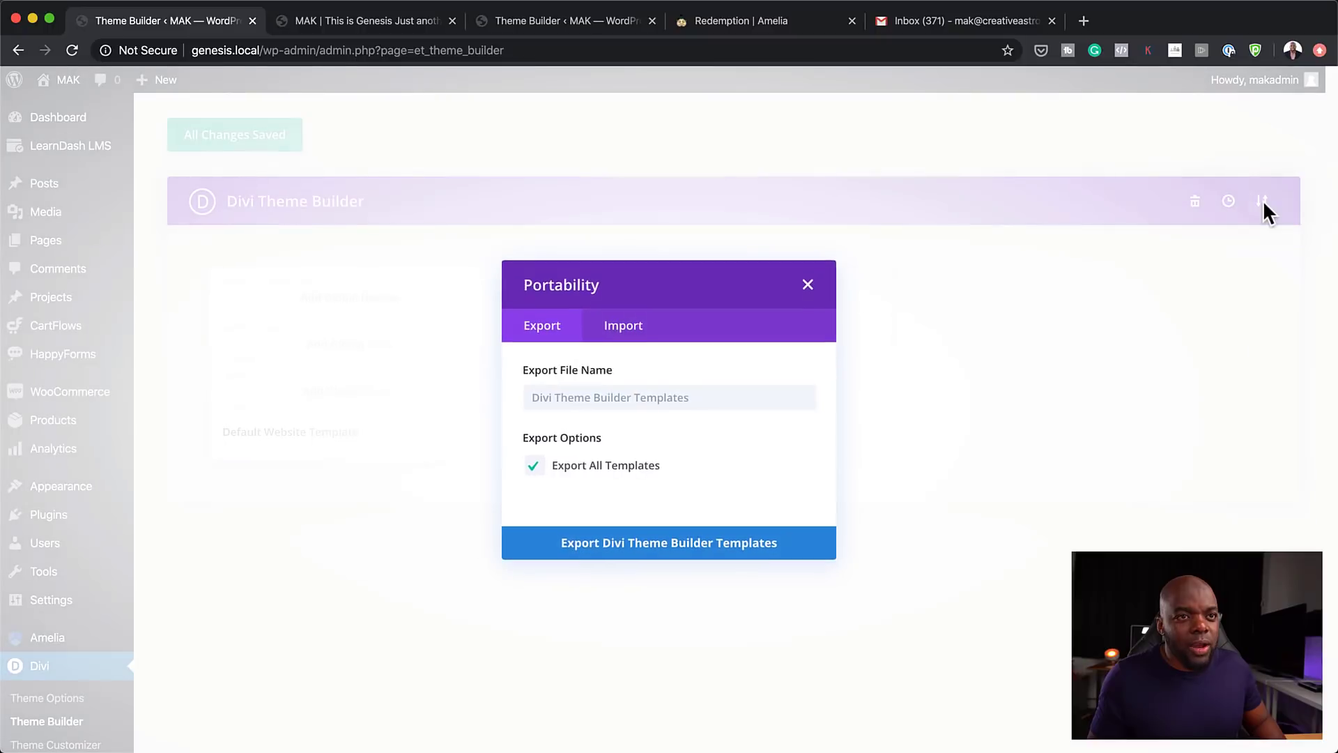
{"action": "left_click", "coordinate": [618, 326]}
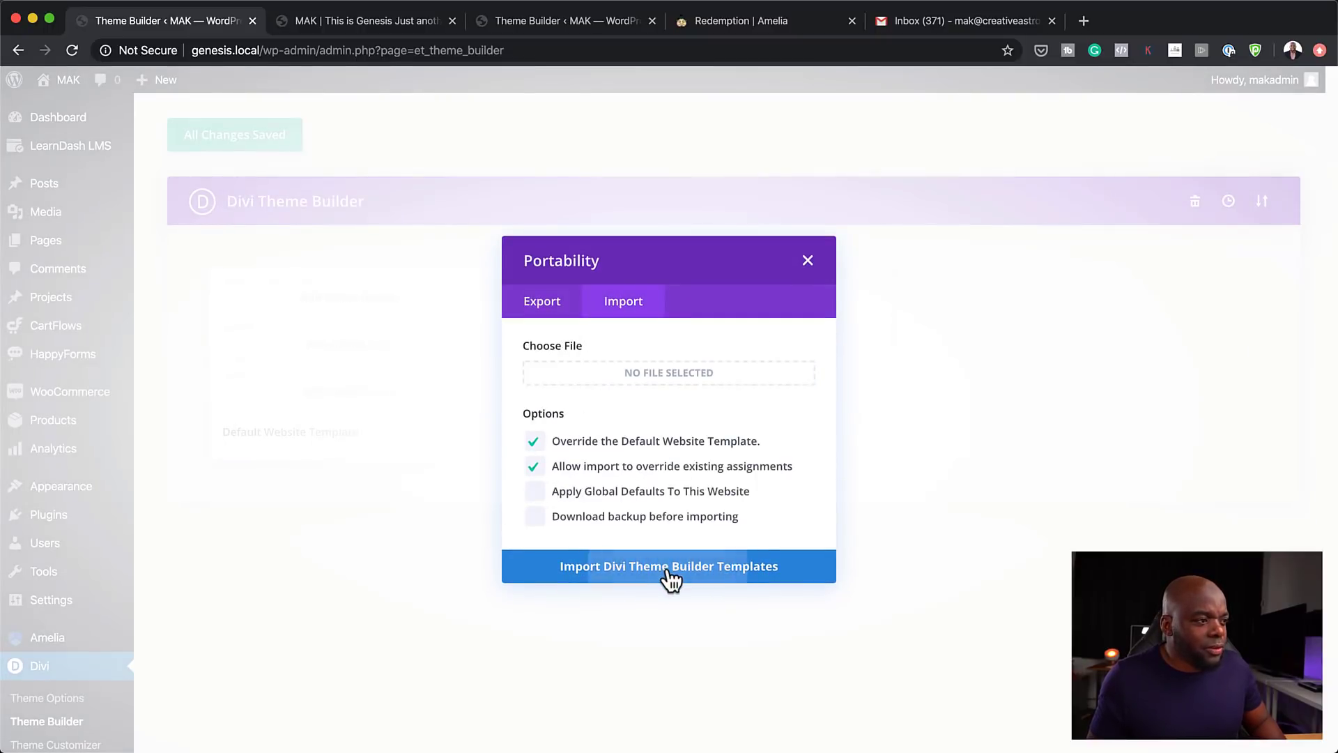
- Import the templates from GENESIS-1.2 (1).json in Downloads with the preset import options, and save the Theme Builder changes
{"action": "left_click", "coordinate": [672, 376]}
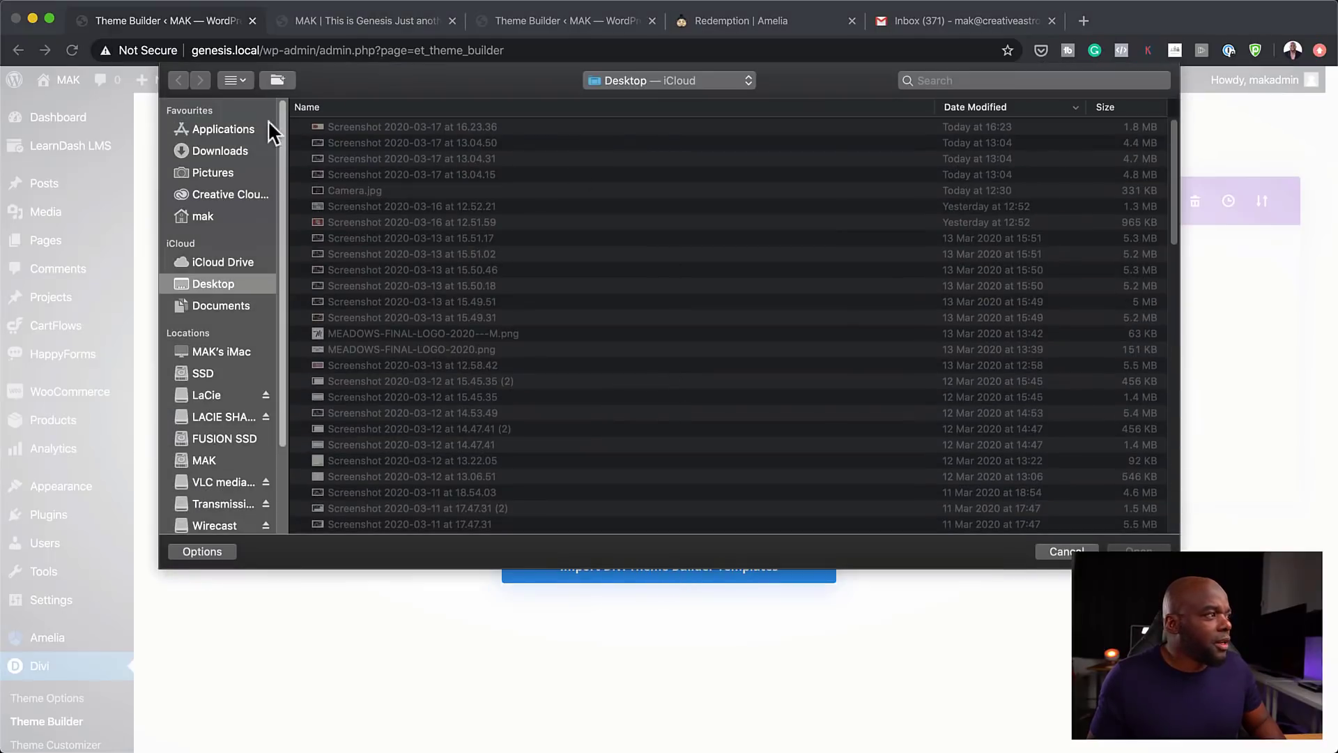
{"action": "left_click", "coordinate": [227, 149]}
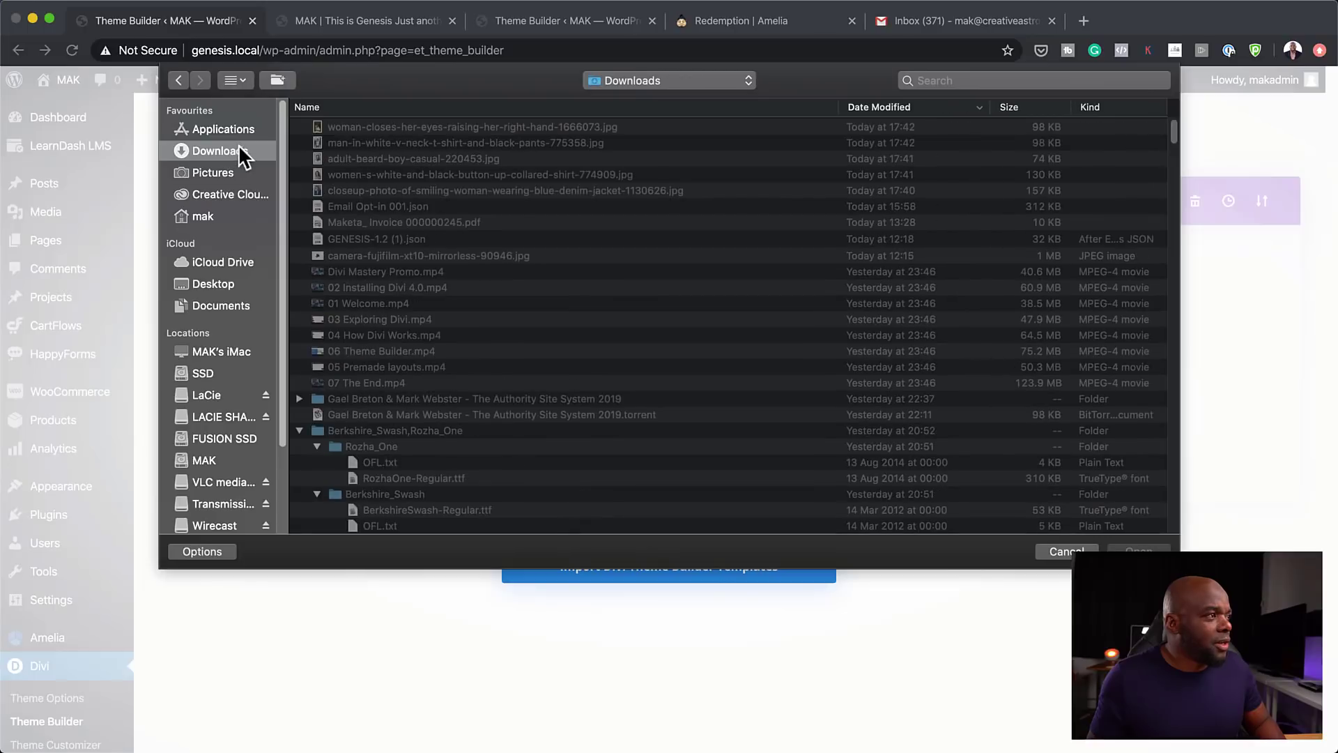
{"action": "left_click", "coordinate": [416, 239]}
{"action": "double_click", "coordinate": [413, 239]}
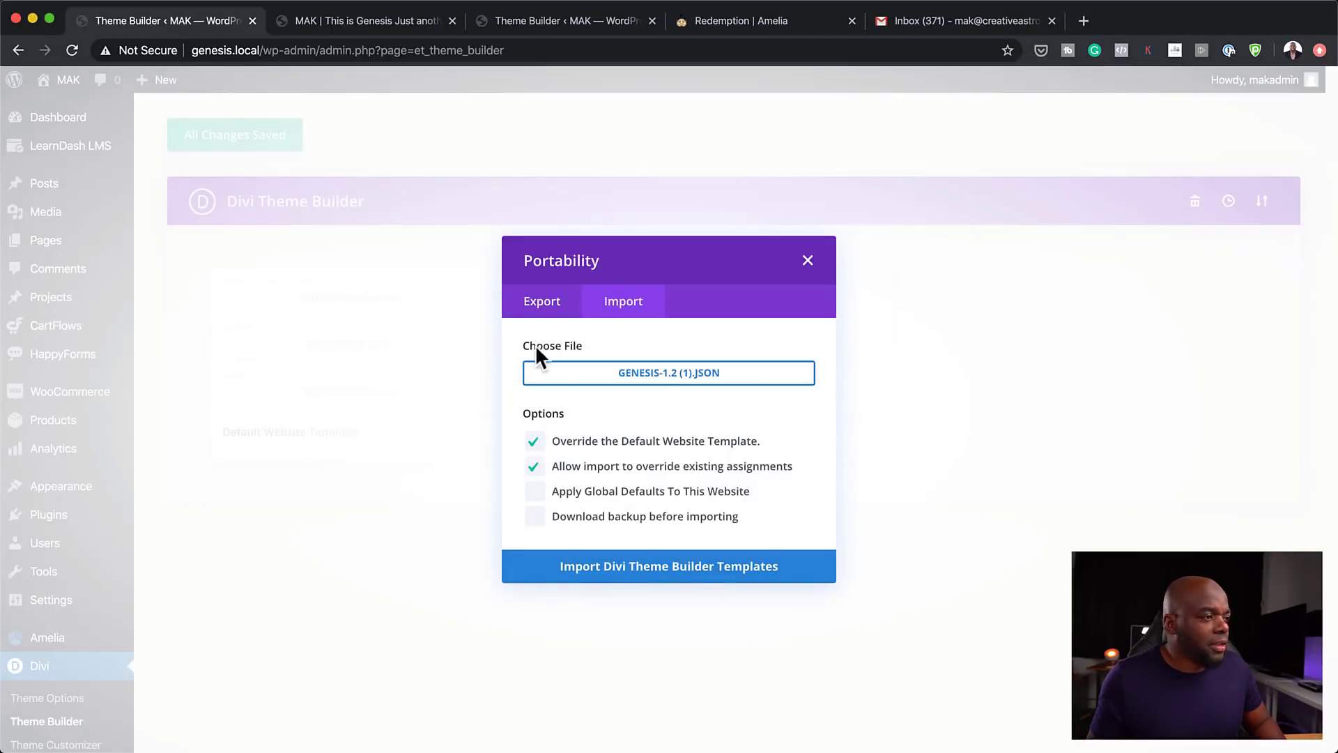
{"action": "left_click", "coordinate": [681, 573]}
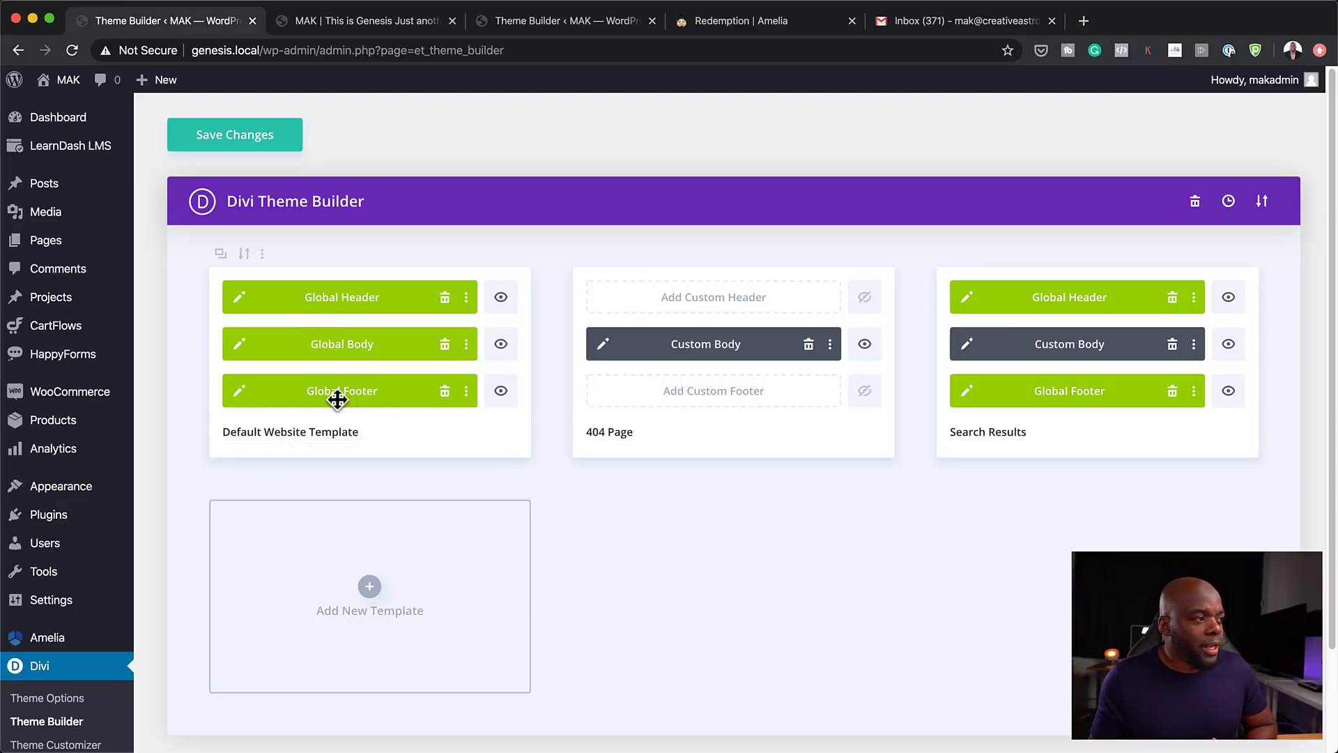
{"action": "left_click", "coordinate": [255, 133]}
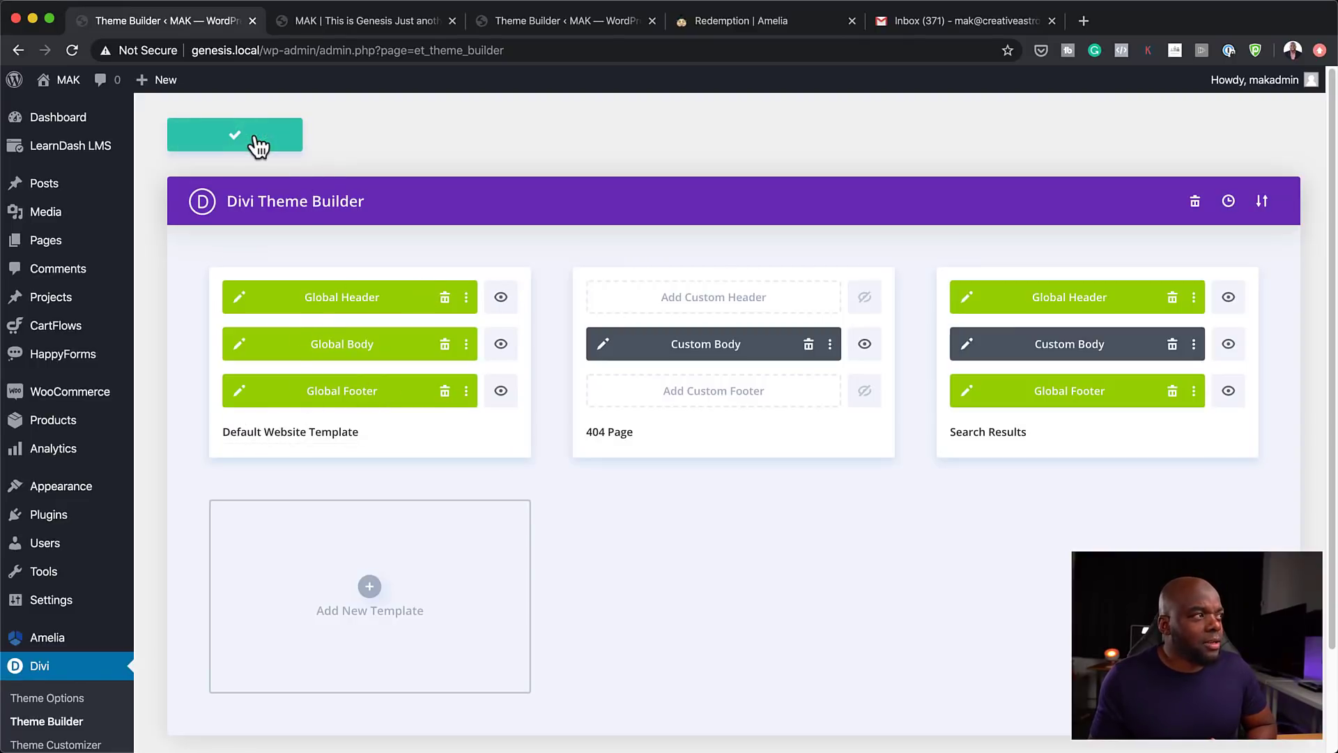
- Open the site's front page at genesis.local in a new incognito window
{"action": "left_click", "coordinate": [367, 21]}
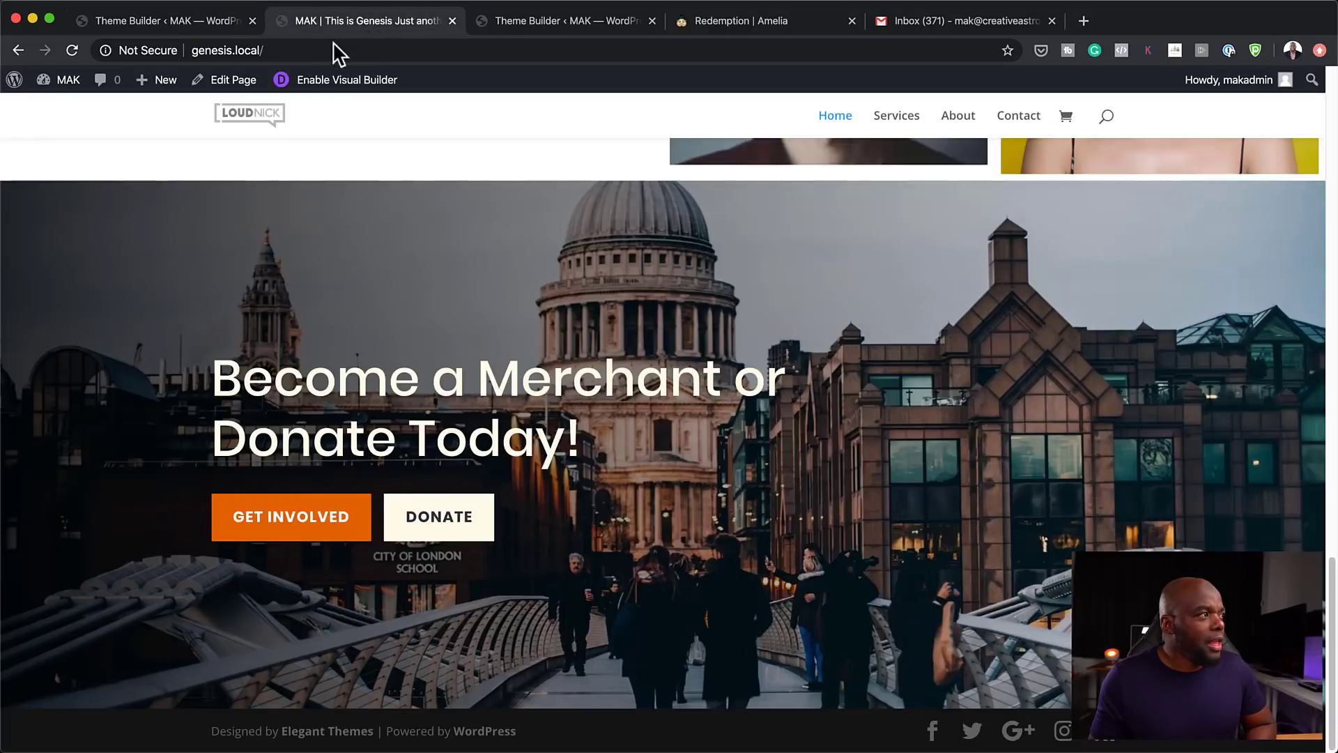
{"action": "left_click", "coordinate": [317, 51]}
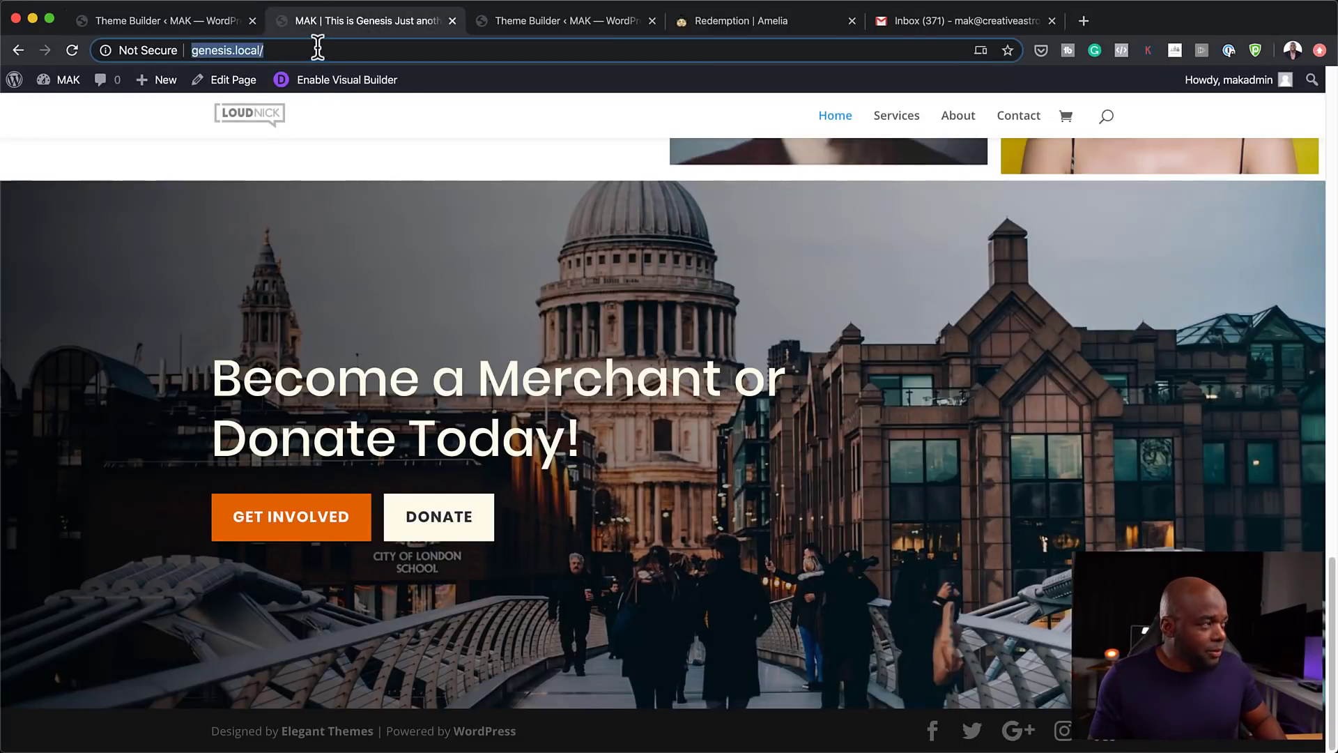
{"action": "left_click", "coordinate": [116, 9]}
{"action": "left_click", "coordinate": [146, 60]}
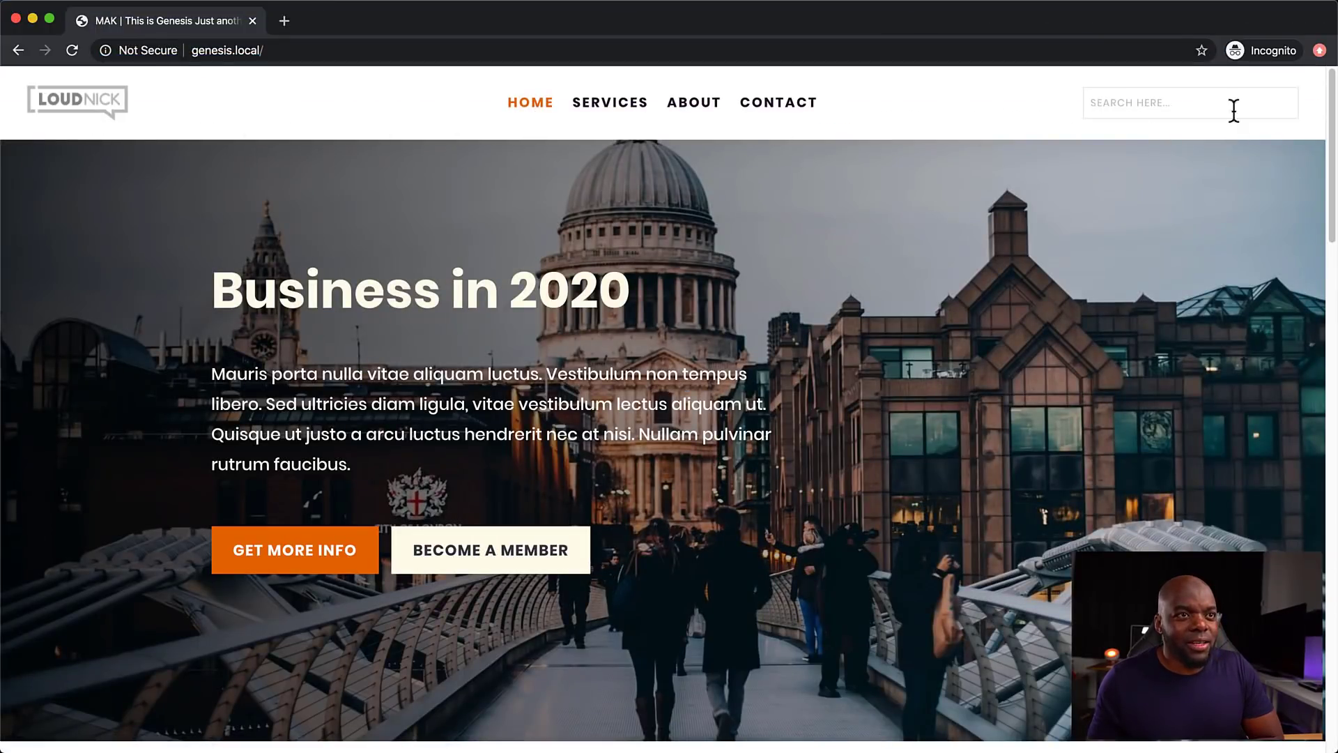
- Check the imported global header, its search field and the global footer on the home page
{"action": "left_click", "coordinate": [1133, 104]}
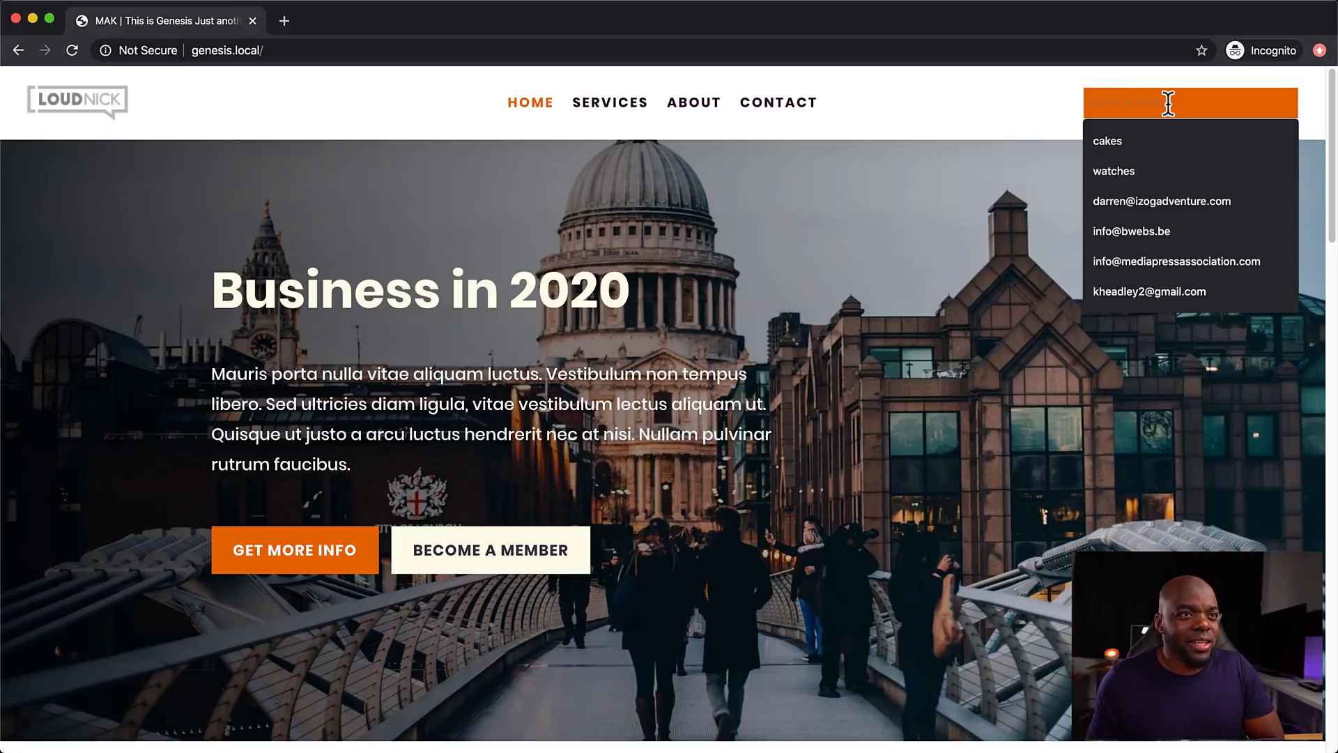
{"action": "left_click", "coordinate": [1024, 120]}
{"action": "scroll", "coordinate": [1022, 342], "scroll_direction": "down", "scroll_amount": 20}
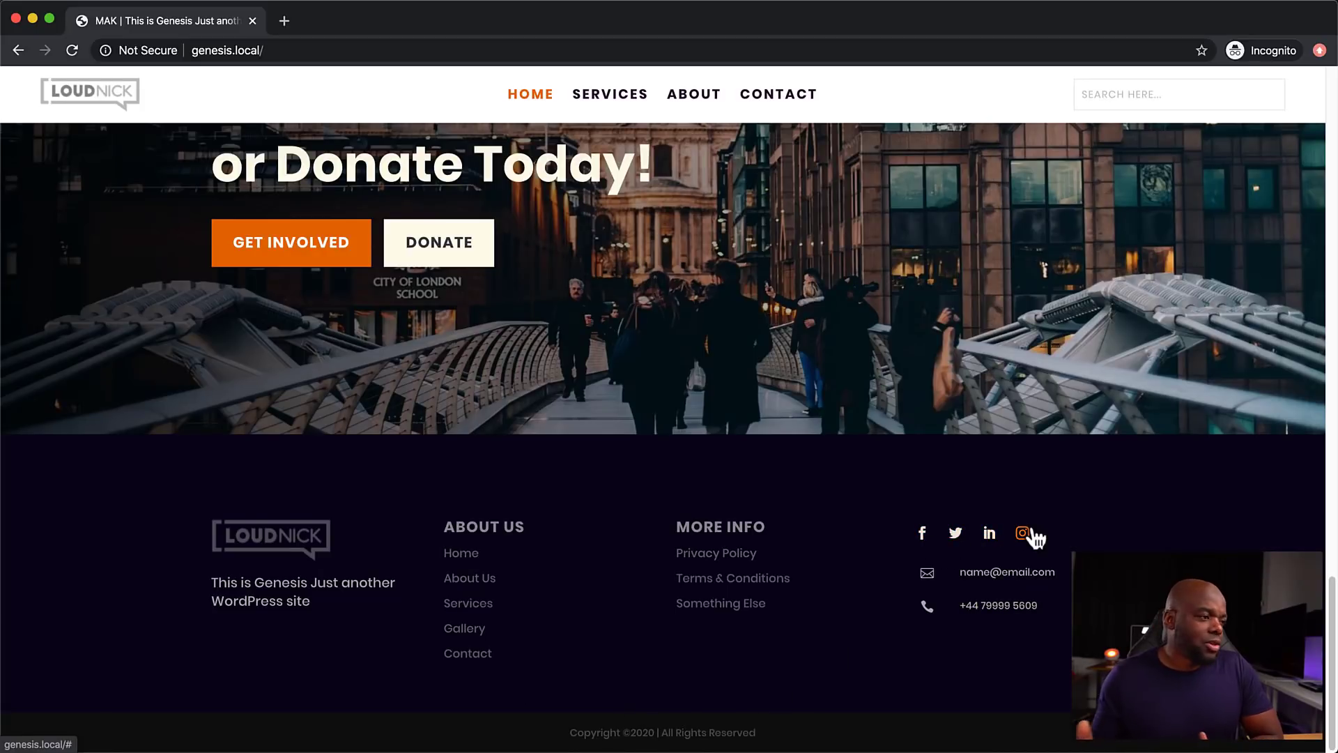
{"action": "scroll", "coordinate": [890, 466], "scroll_direction": "up", "scroll_amount": 10}
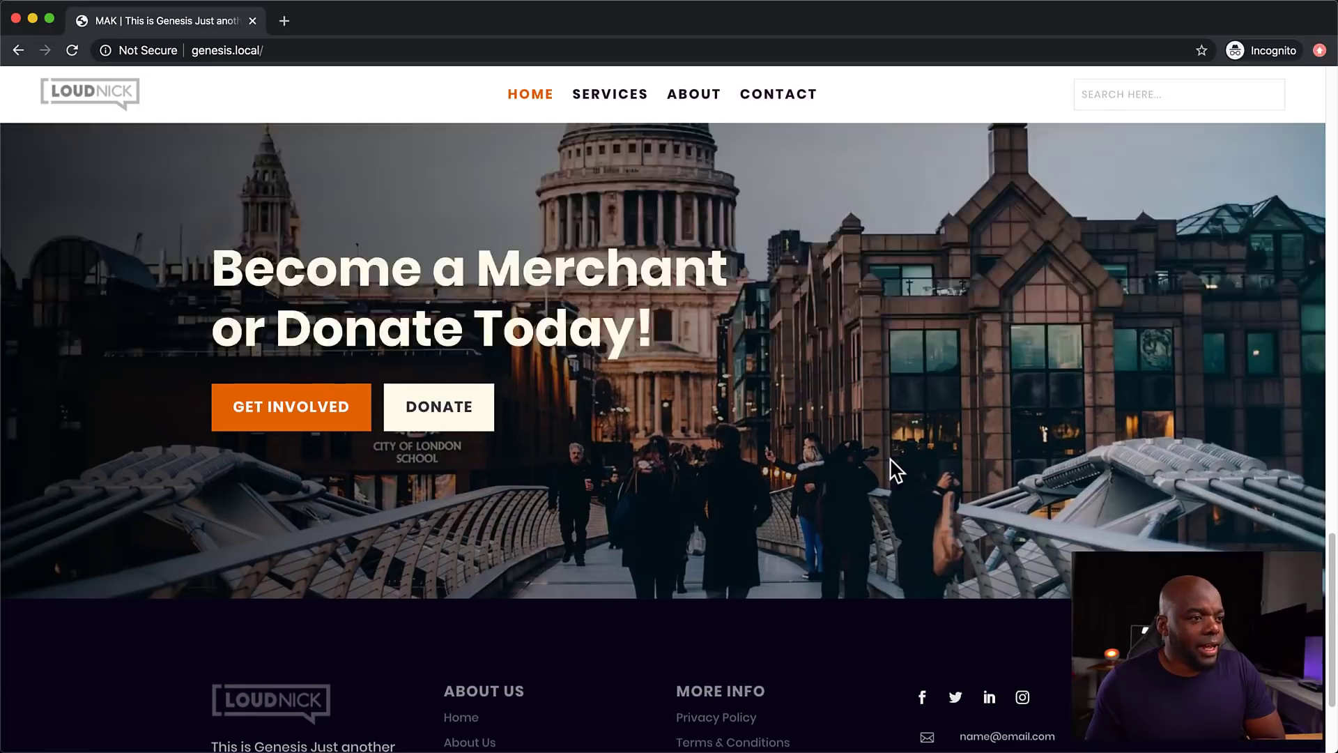
{"action": "scroll", "coordinate": [890, 457], "scroll_direction": "up", "scroll_amount": 10}
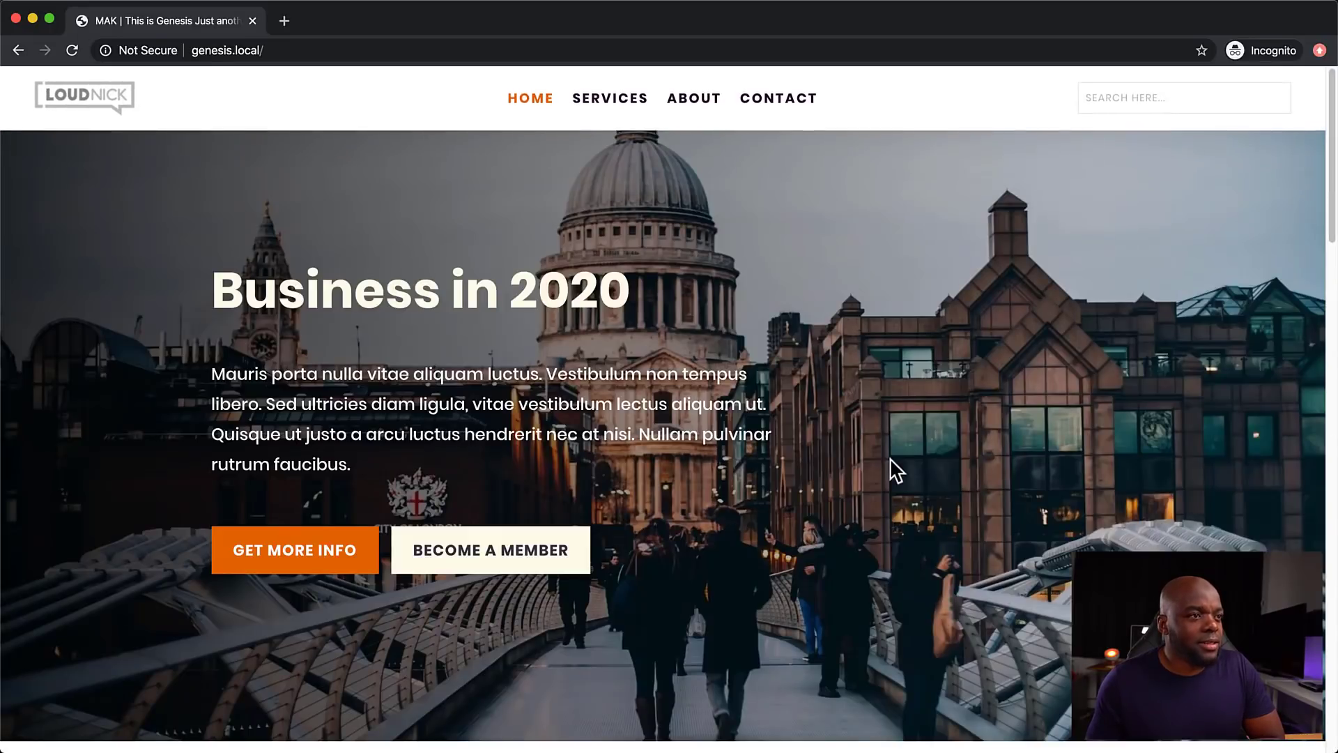
- Check the header and footer on the Services and Contact pages, and move the incognito window out of the way
{"action": "left_click", "coordinate": [612, 103]}
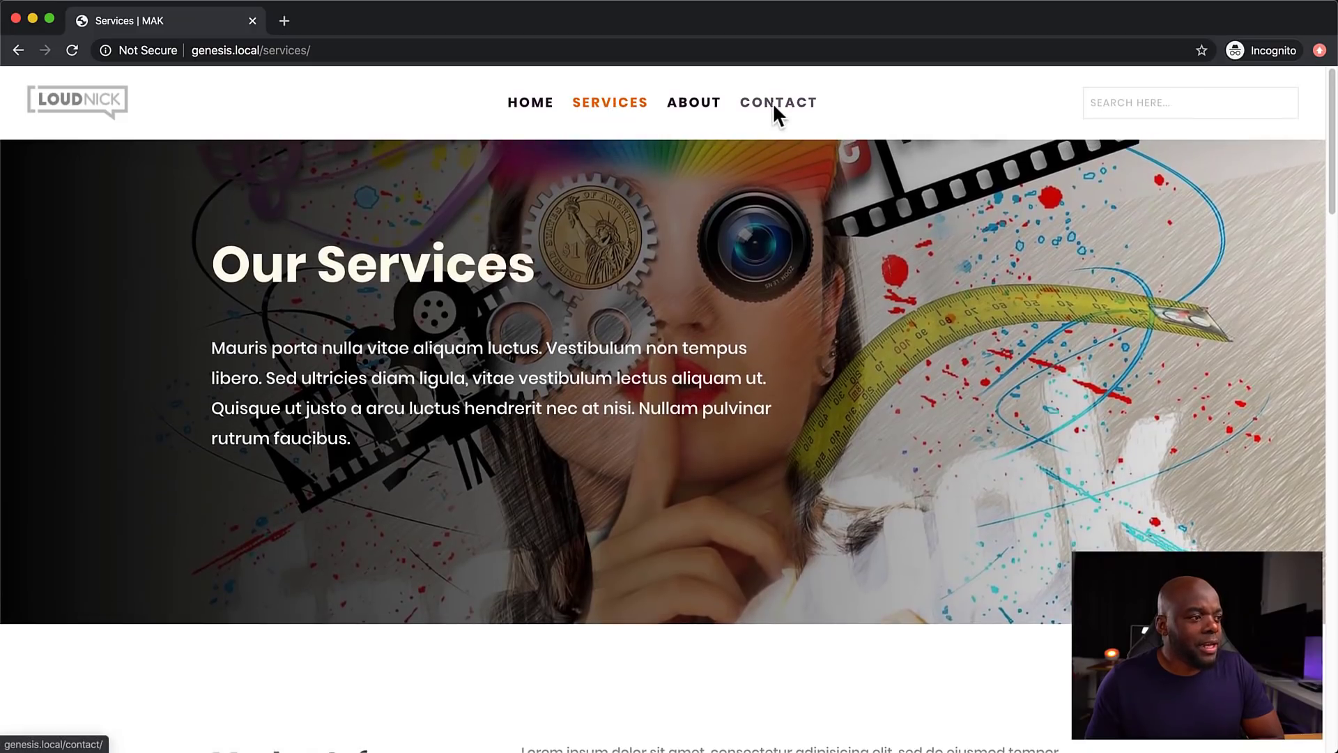
{"action": "scroll", "coordinate": [762, 436], "scroll_direction": "down", "scroll_amount": 20}
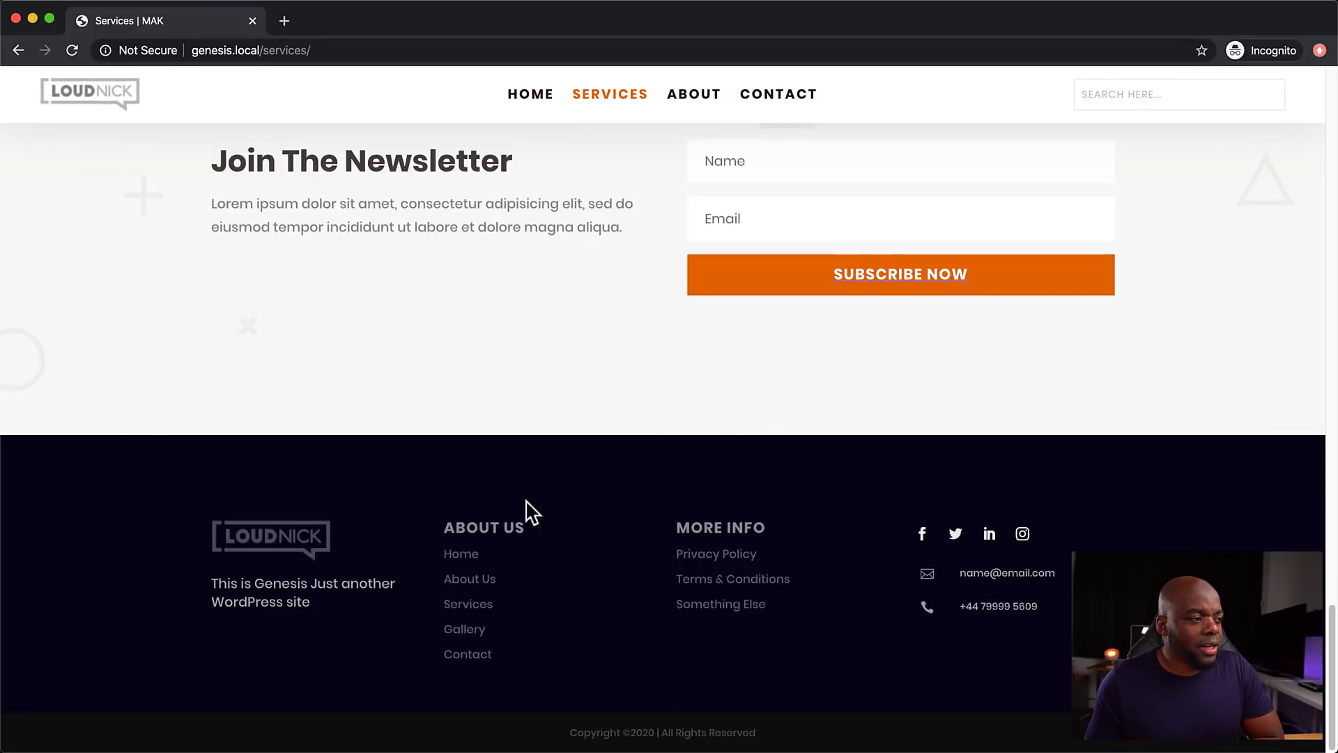
{"action": "left_click", "coordinate": [810, 102]}
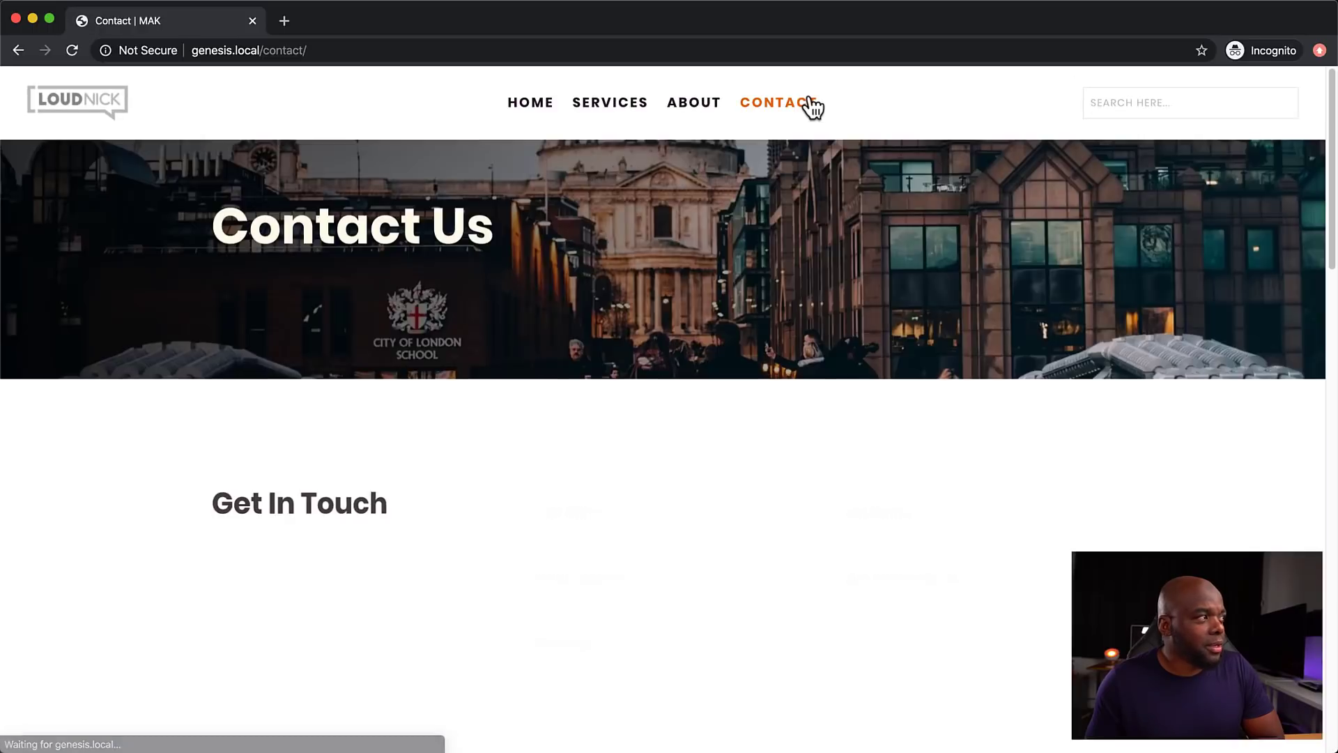
{"action": "scroll", "coordinate": [701, 556], "scroll_direction": "down", "scroll_amount": 15}
{"action": "scroll", "coordinate": [711, 569], "scroll_direction": "down", "scroll_amount": 2}
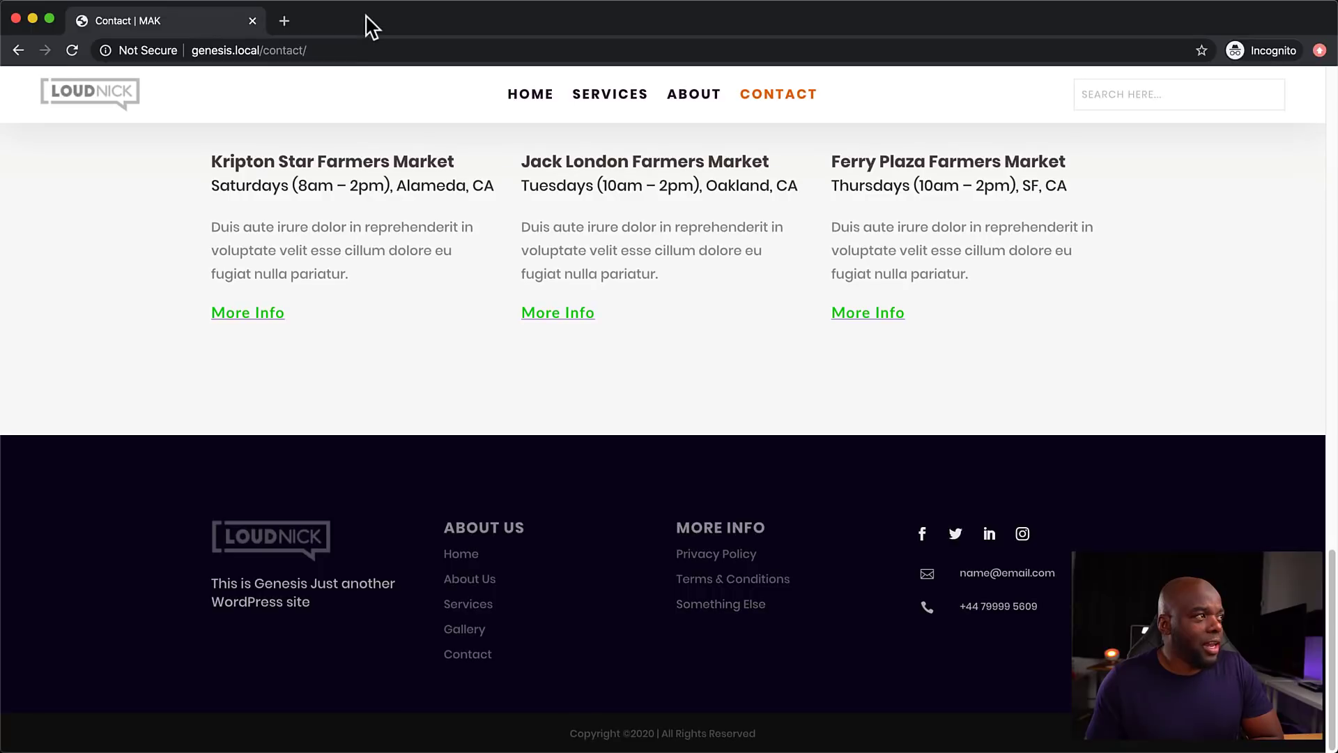
{"action": "left_click_drag", "start_coordinate": [370, 26], "coordinate": [453, 752]}
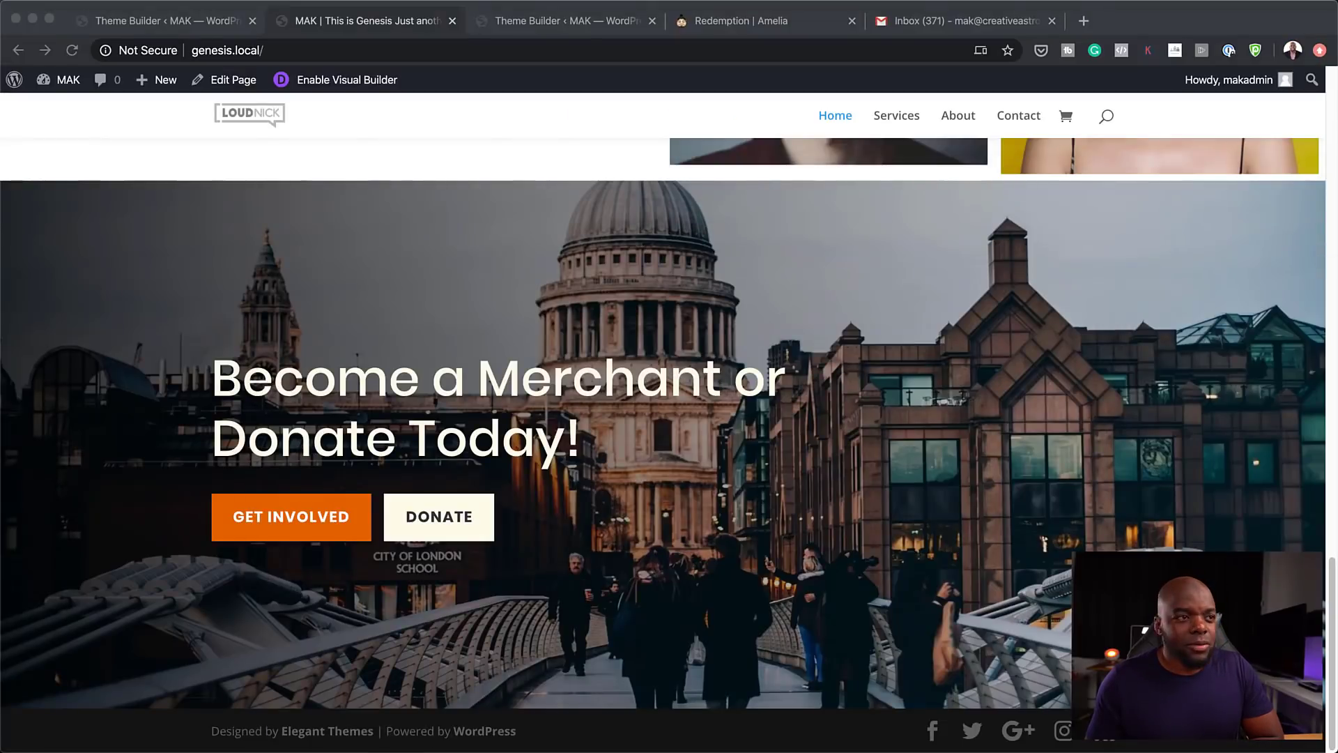
- Open the default website template's global footer for editing in the Theme Builder, and delete the duplicate of its main section
{"action": "left_click", "coordinate": [159, 24]}
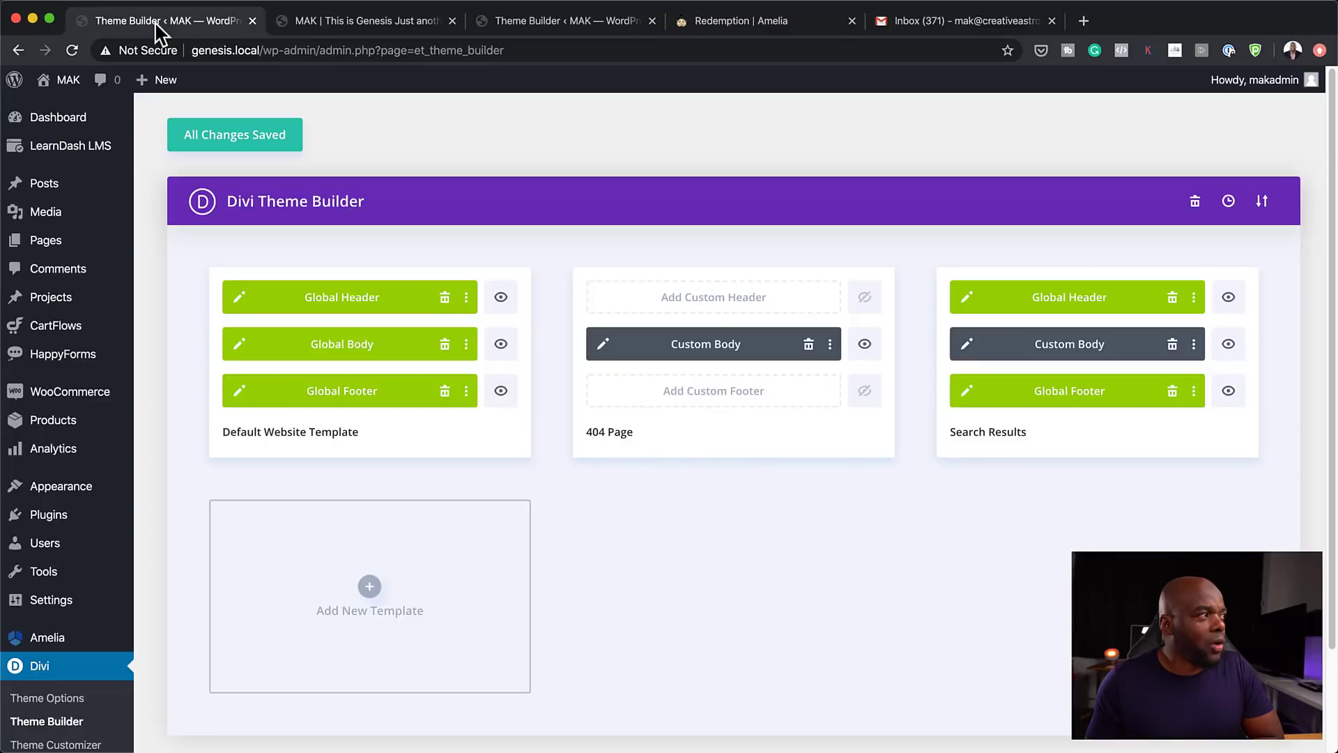
{"action": "left_click", "coordinate": [240, 392]}
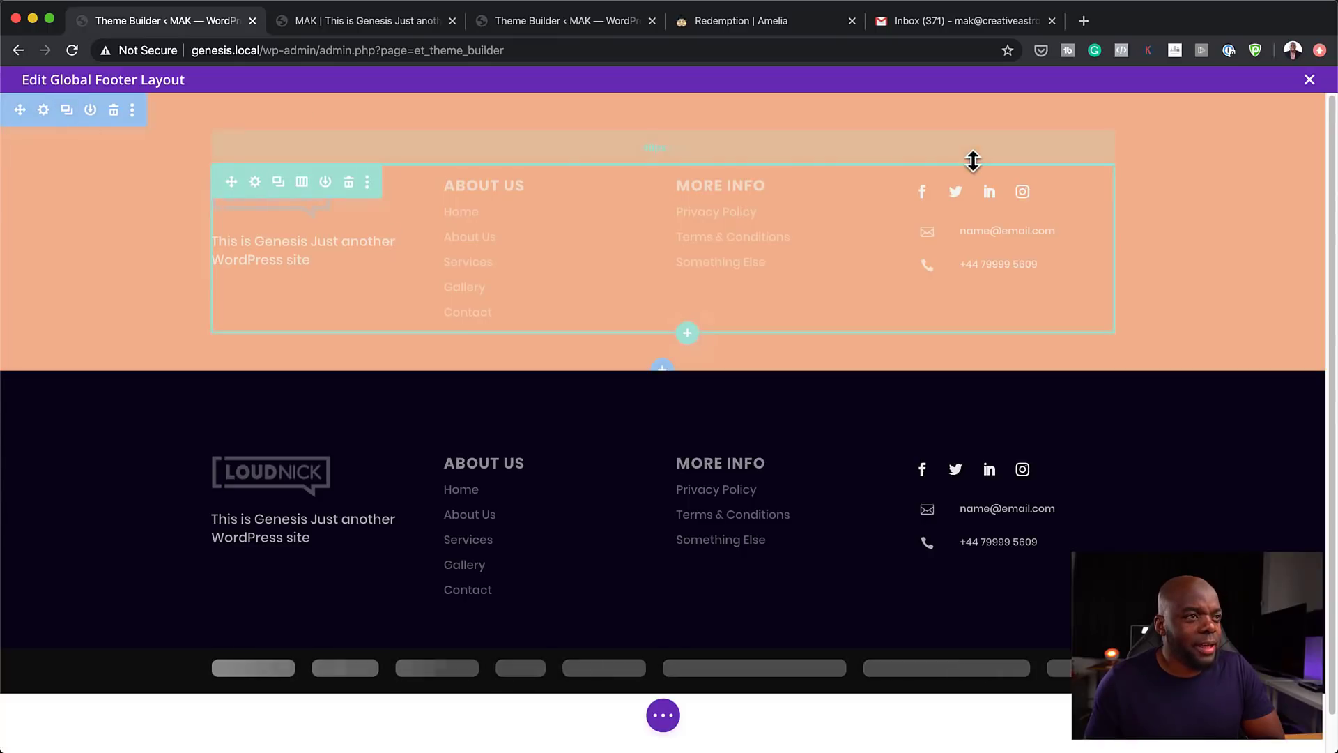
{"action": "left_click", "coordinate": [114, 111]}
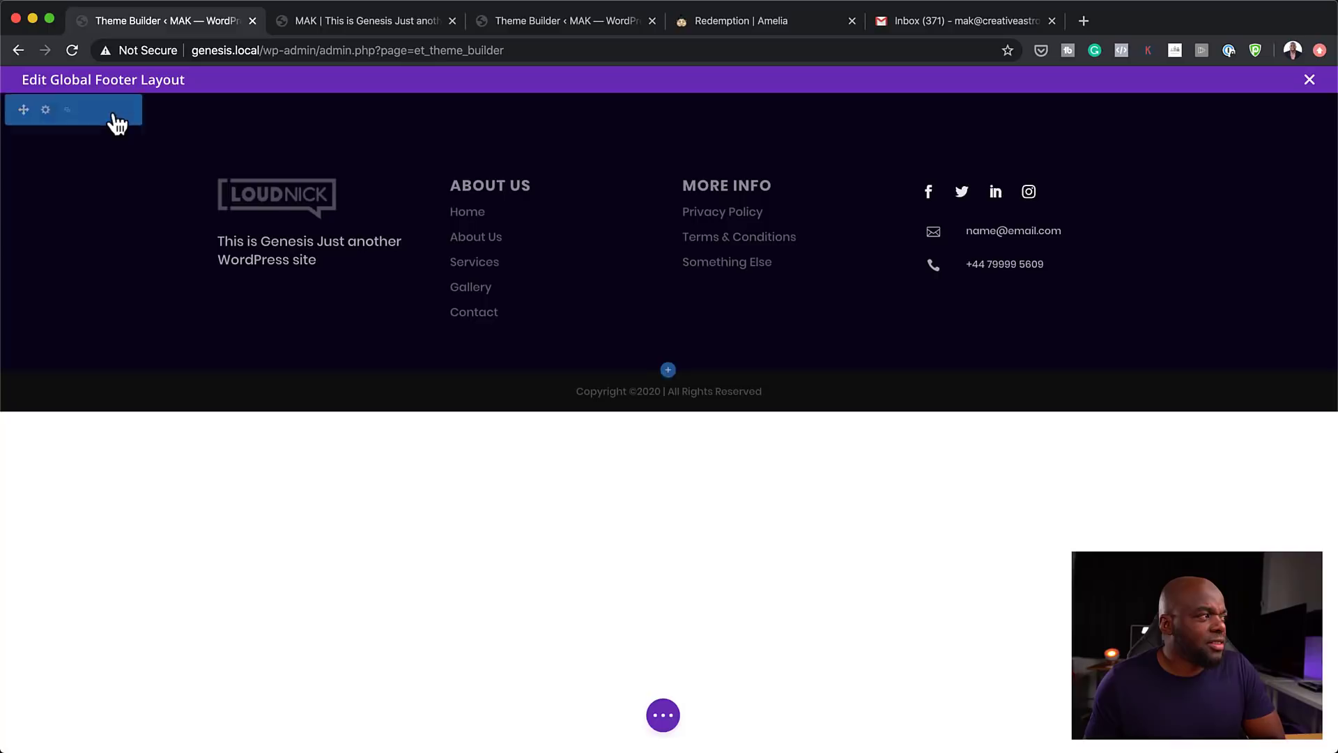
- Set the main footer section's background colour to the saved black swatch
{"action": "left_click", "coordinate": [43, 112]}
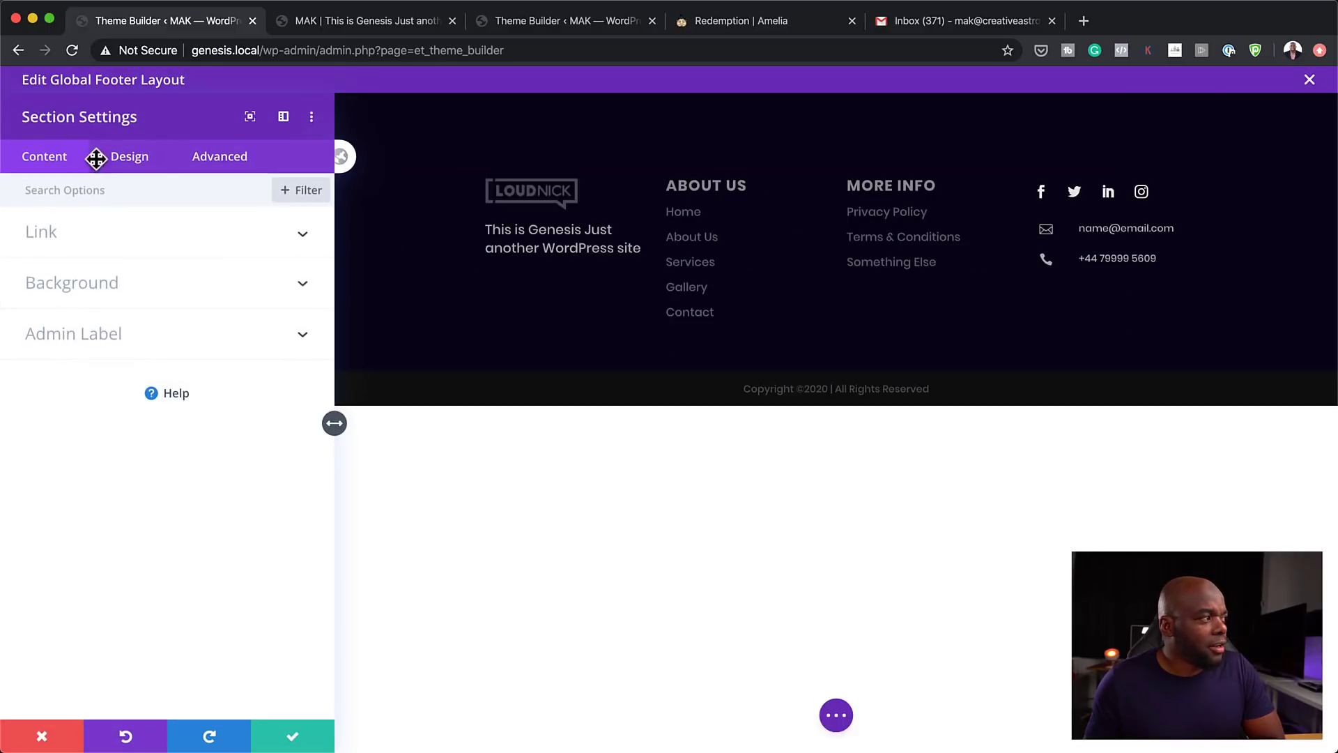
{"action": "left_click", "coordinate": [91, 286]}
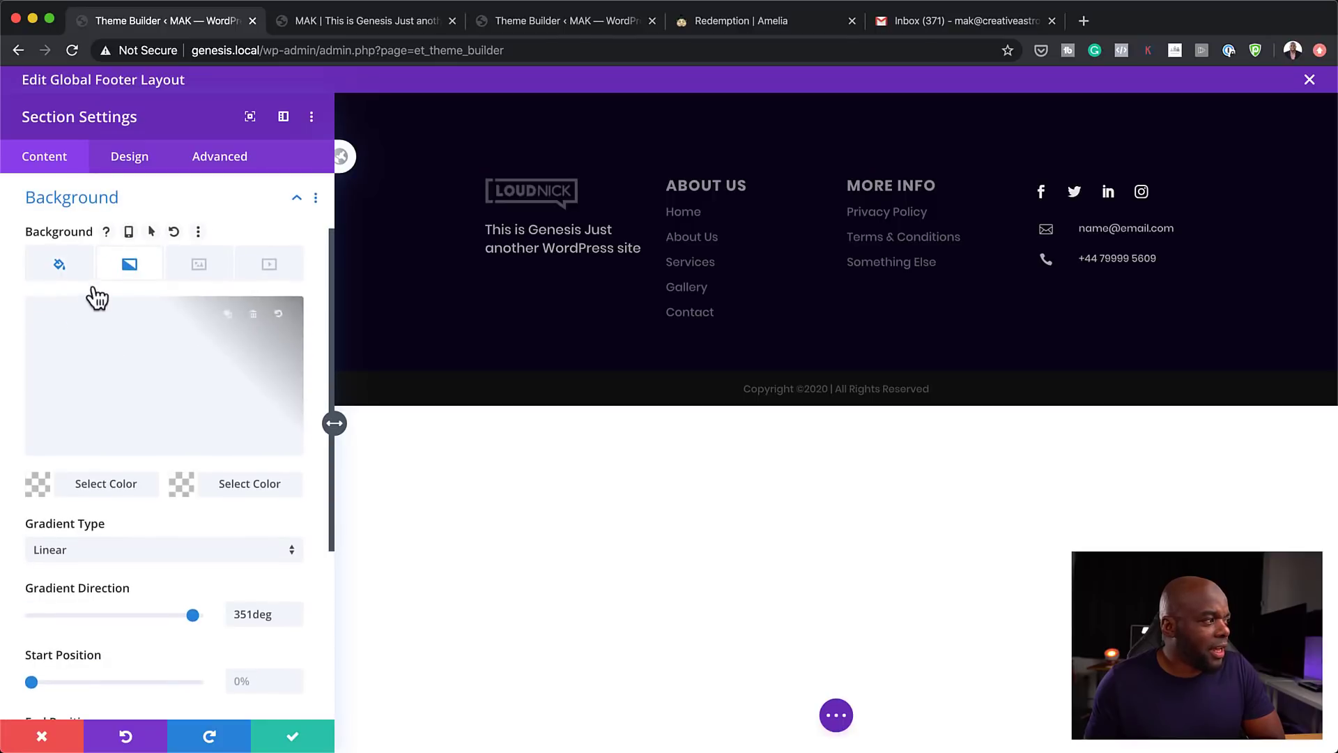
{"action": "left_click", "coordinate": [61, 266]}
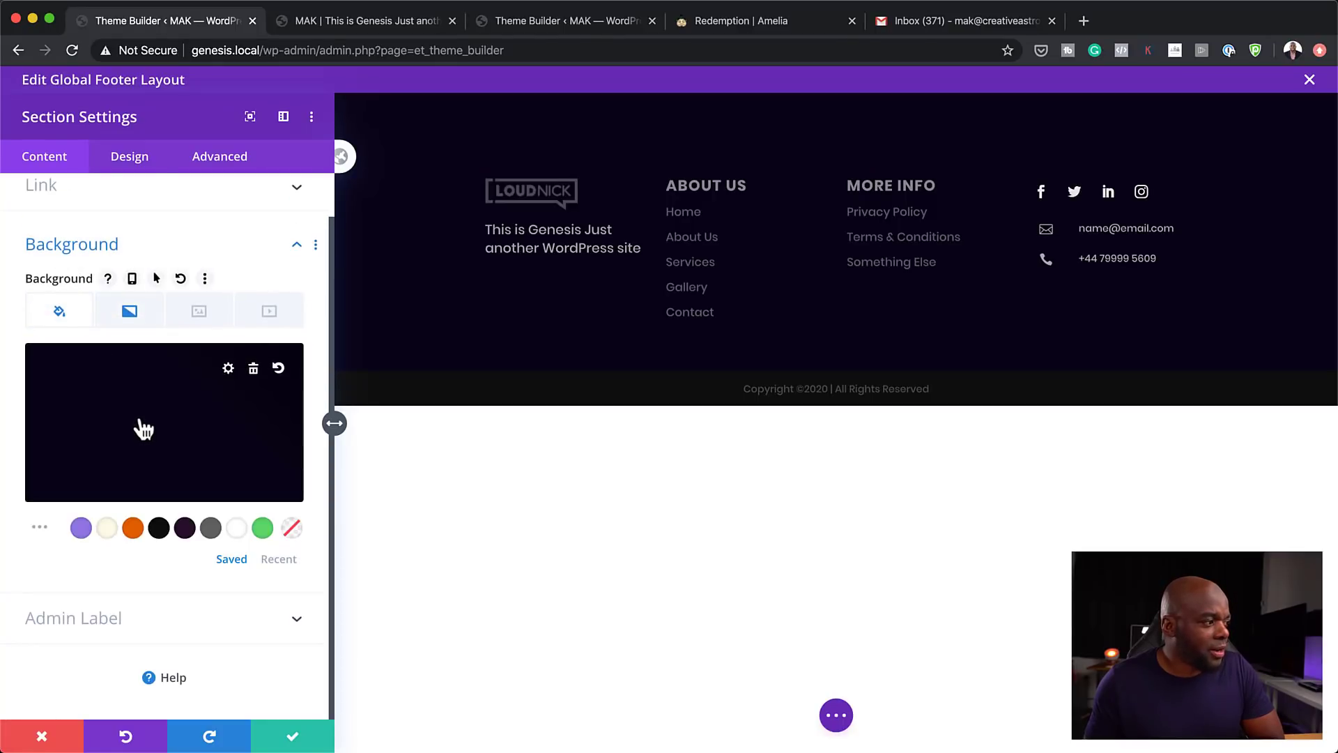
{"action": "left_click", "coordinate": [159, 527]}
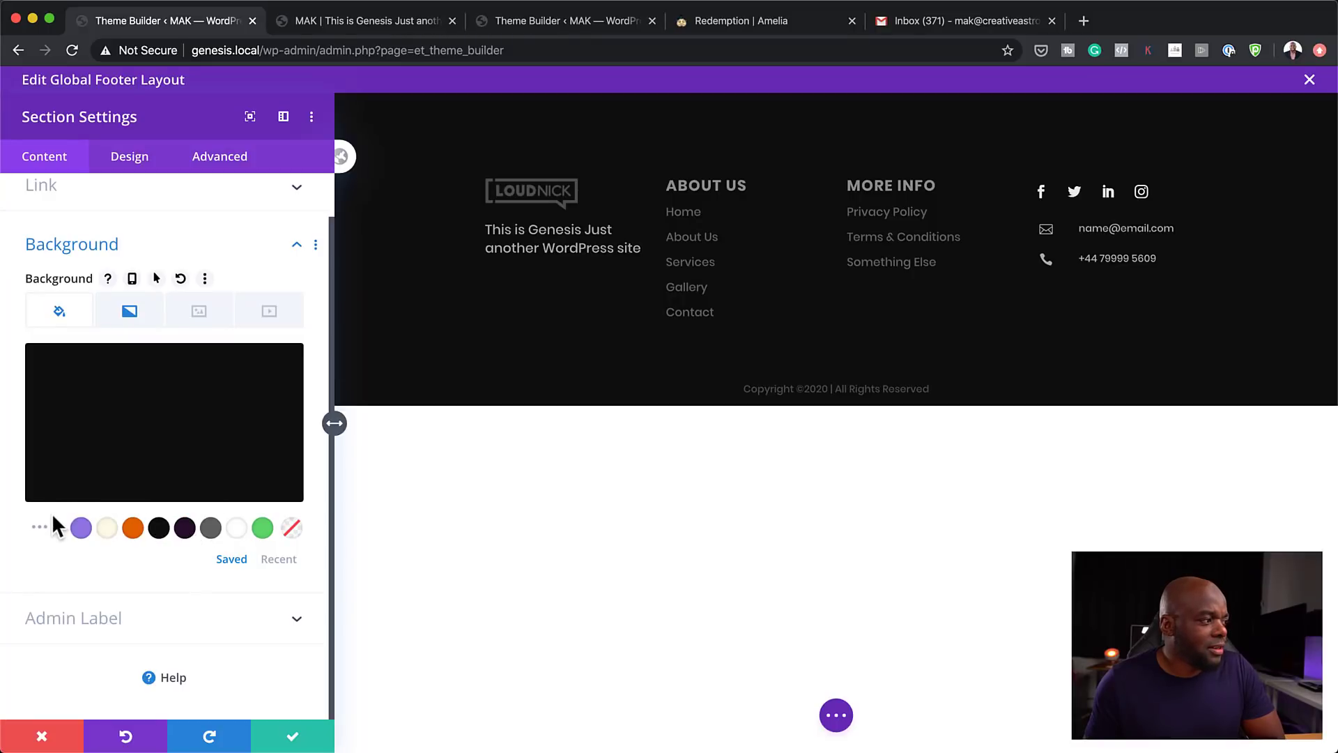
- Set the main footer section's background colour to the vivid blue-purple #4c14e5, then save the footer layout and close its editor
{"action": "left_click", "coordinate": [81, 528]}
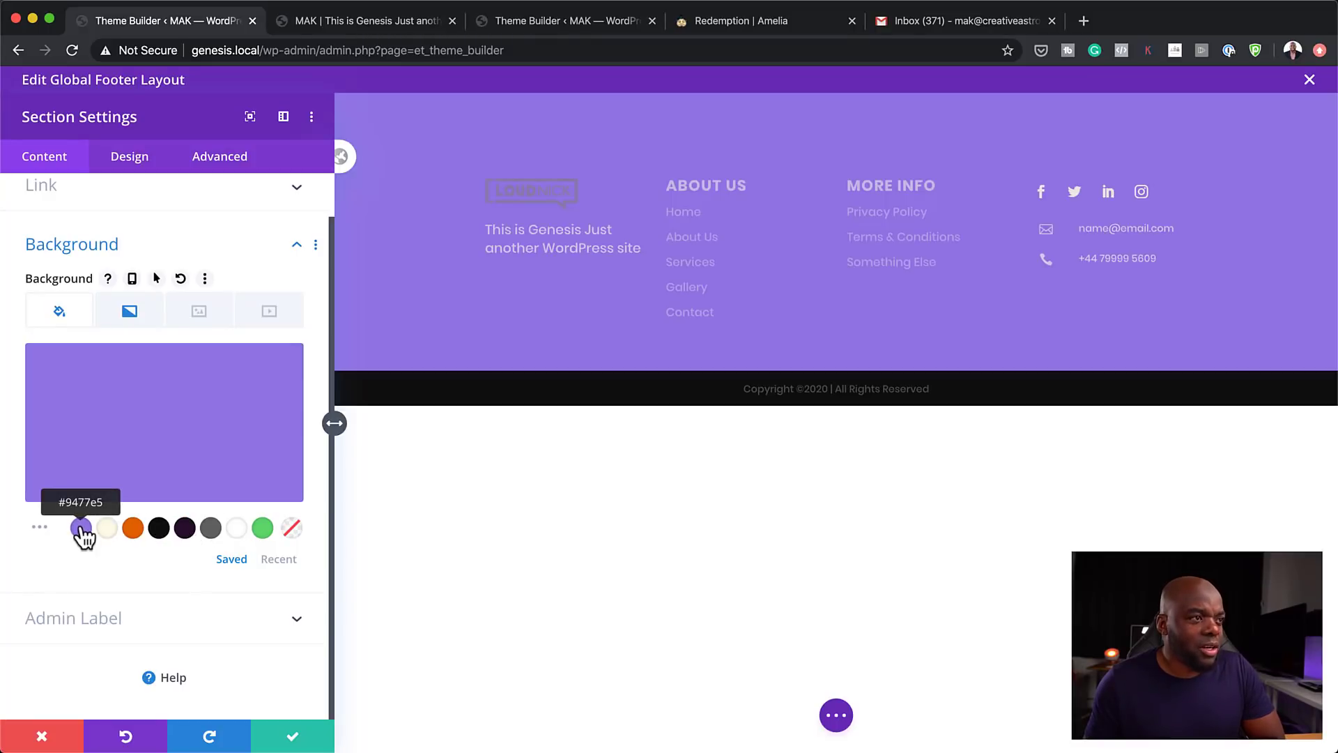
{"action": "mouse_move", "coordinate": [164, 437]}
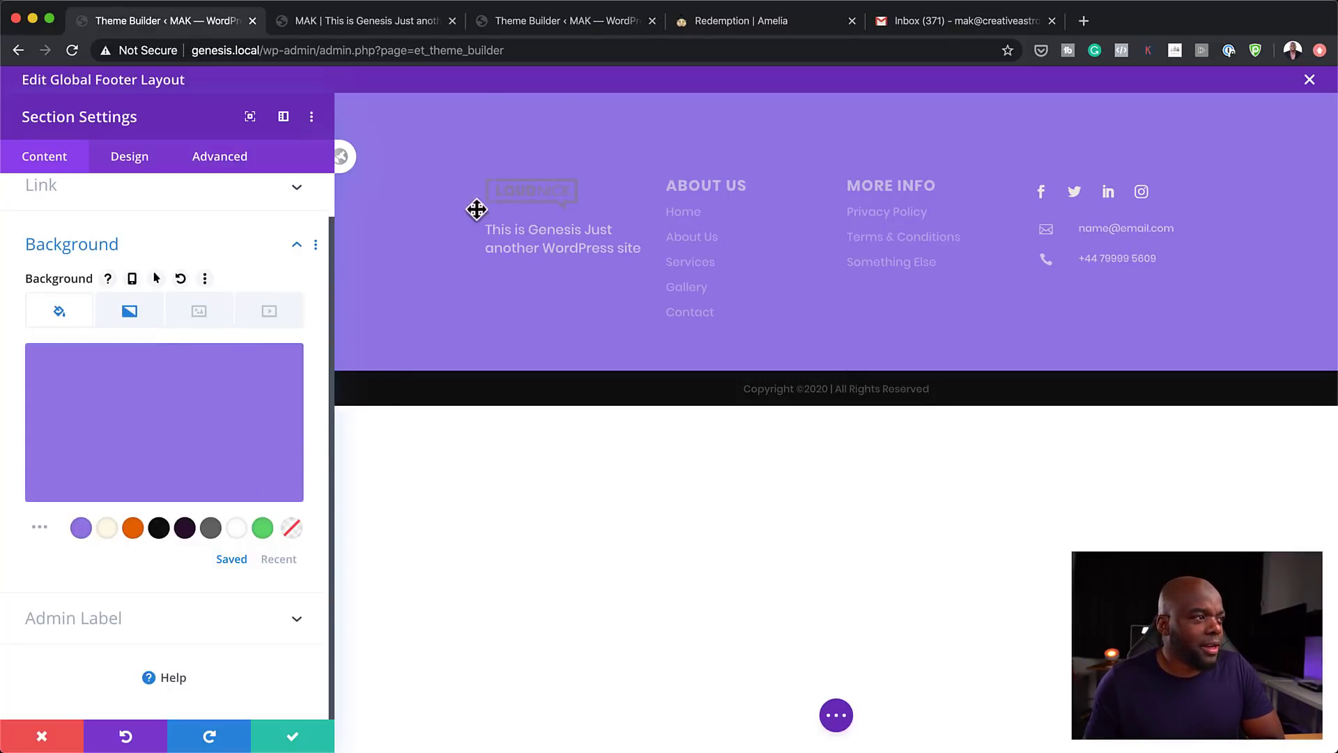
{"action": "left_click", "coordinate": [122, 450]}
{"action": "left_click_drag", "start_coordinate": [263, 412], "coordinate": [269, 386]}
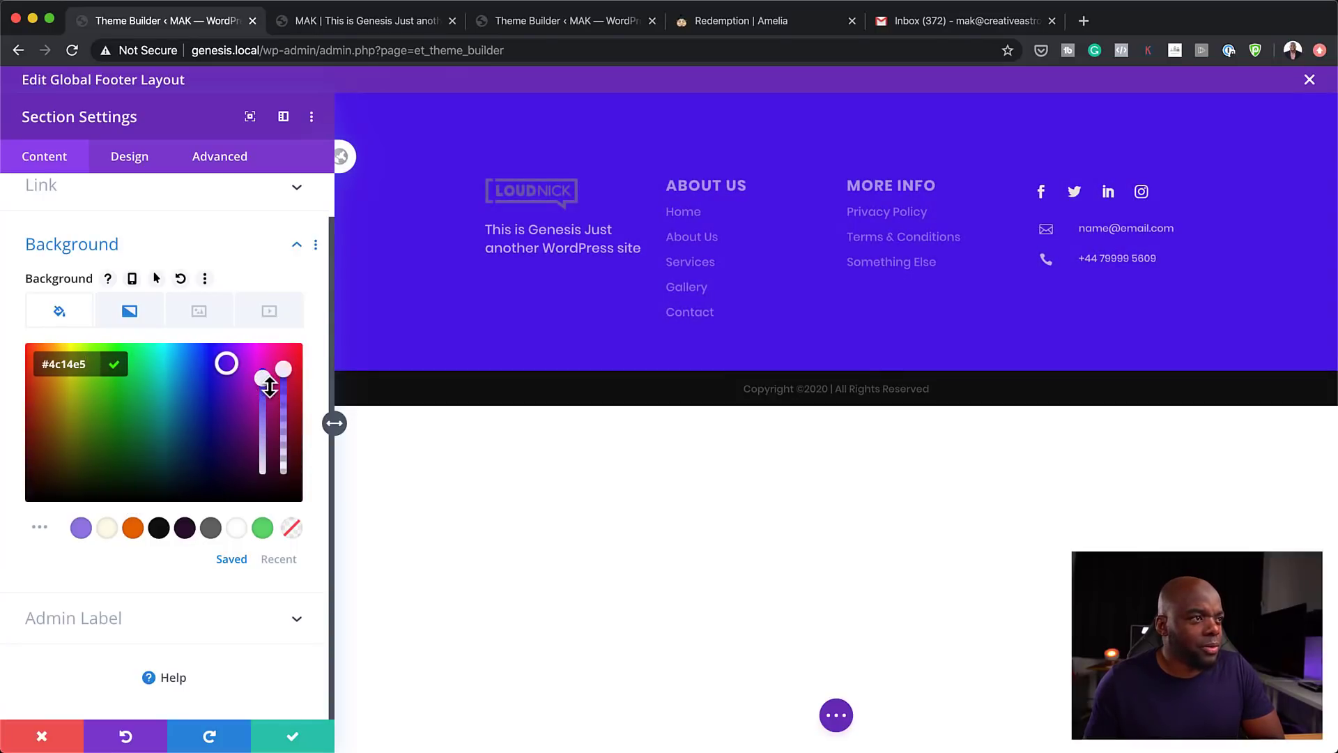
{"action": "left_click", "coordinate": [293, 738]}
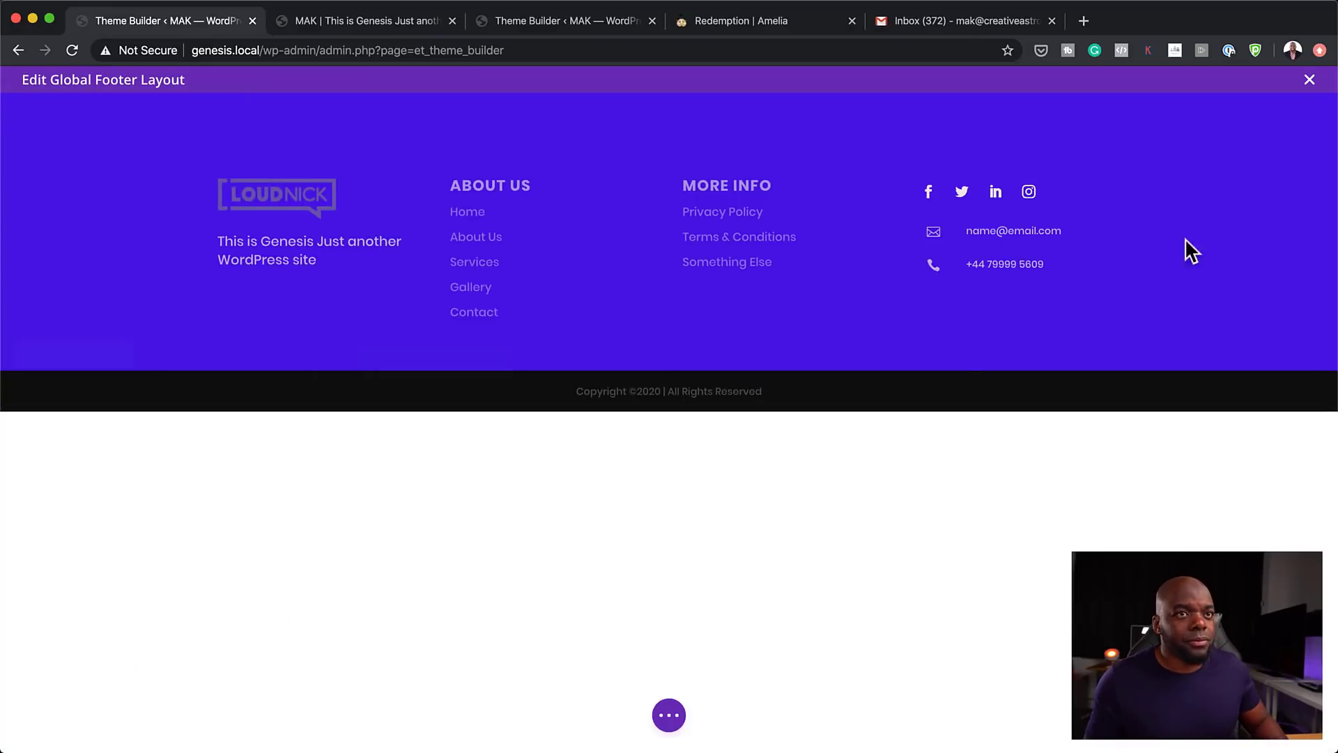
{"action": "left_click", "coordinate": [1310, 83]}
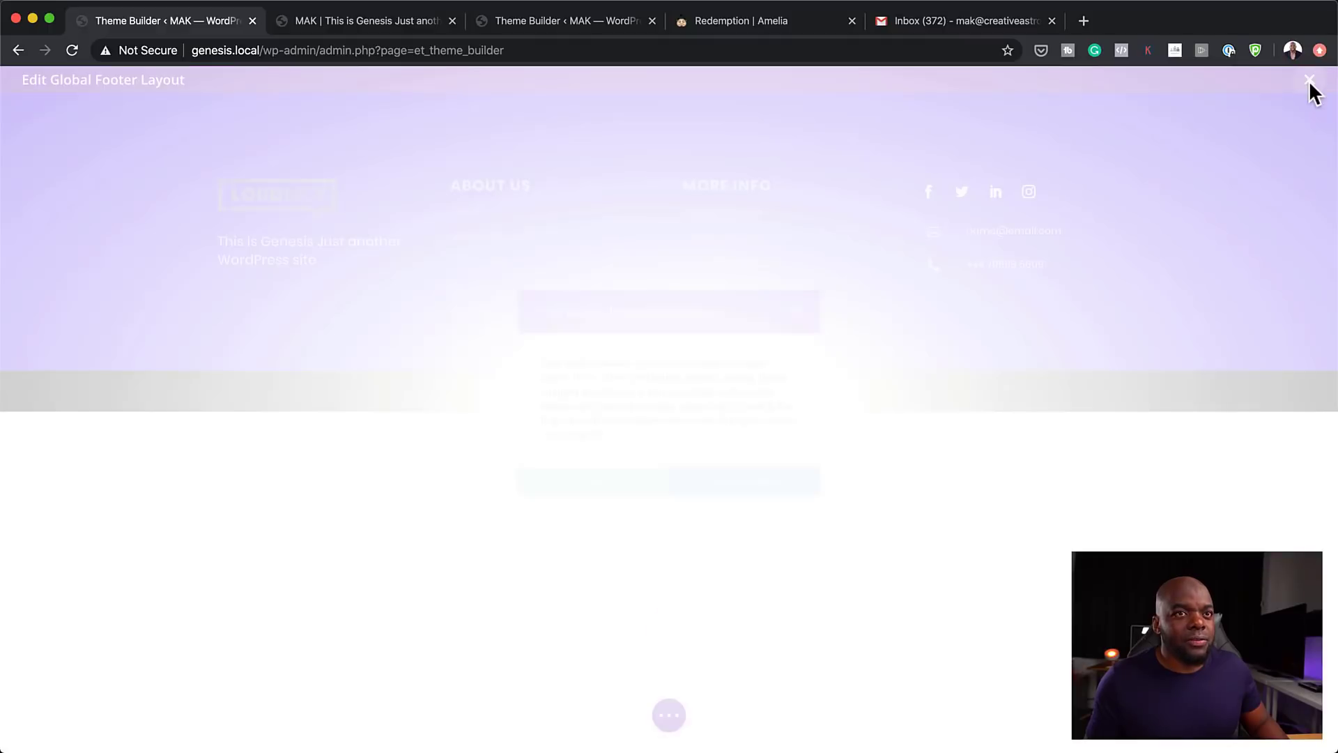
{"action": "left_click", "coordinate": [746, 489]}
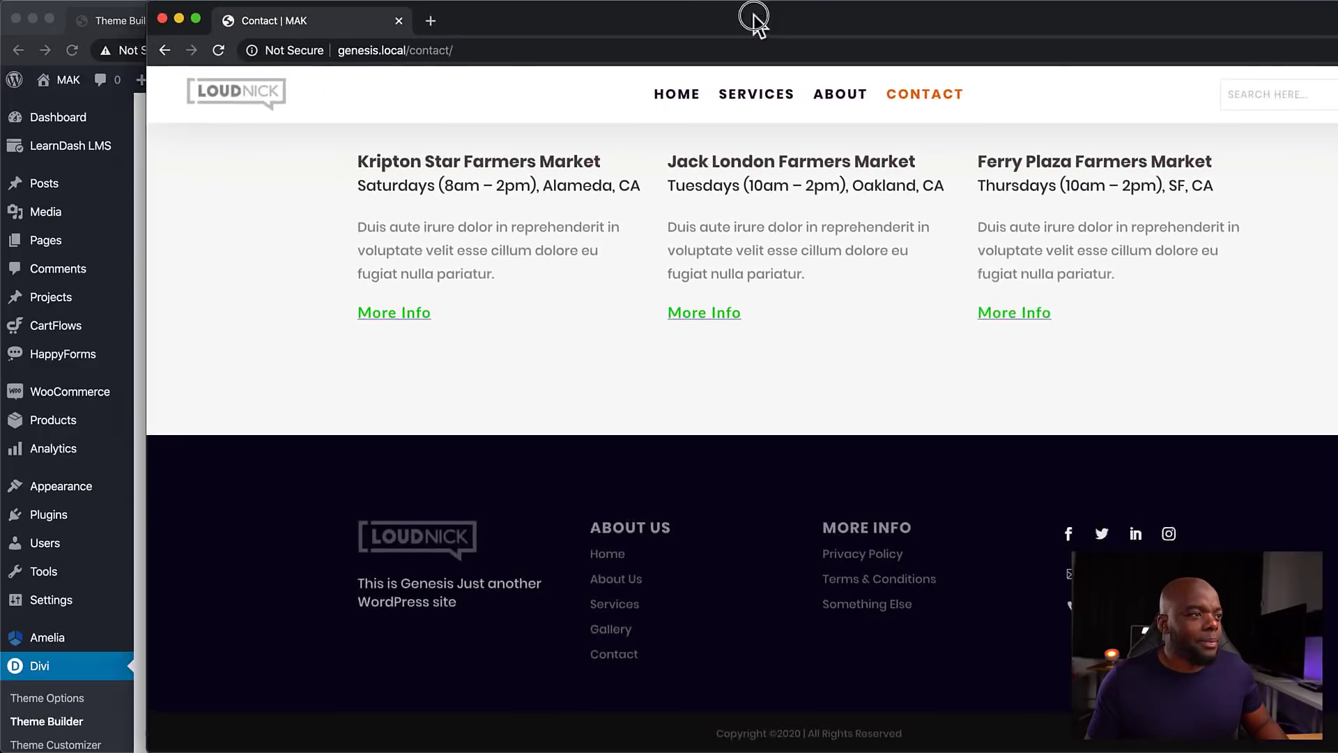
- Reload the Contact page in the incognito window and check the recoloured footer there and on the Home and About pages
{"action": "left_click_drag", "start_coordinate": [754, 20], "coordinate": [608, 11]}
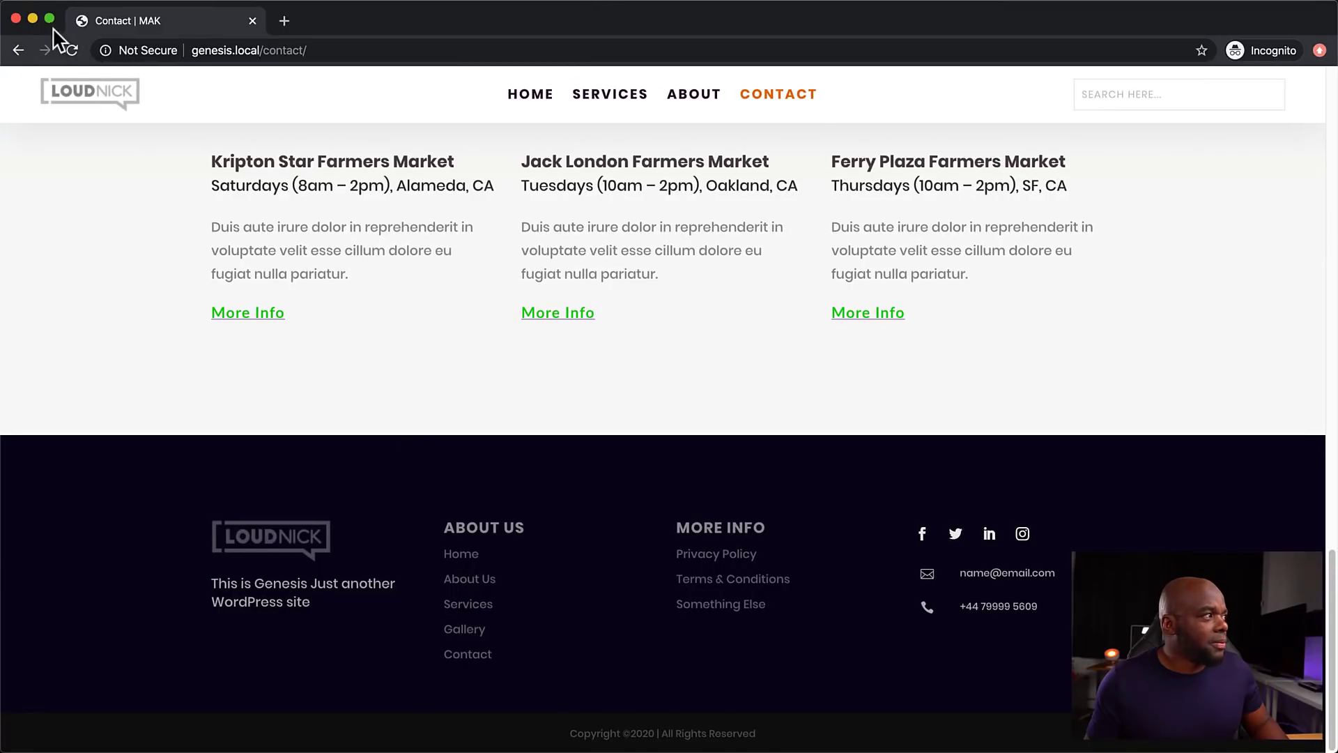
{"action": "left_click", "coordinate": [73, 50]}
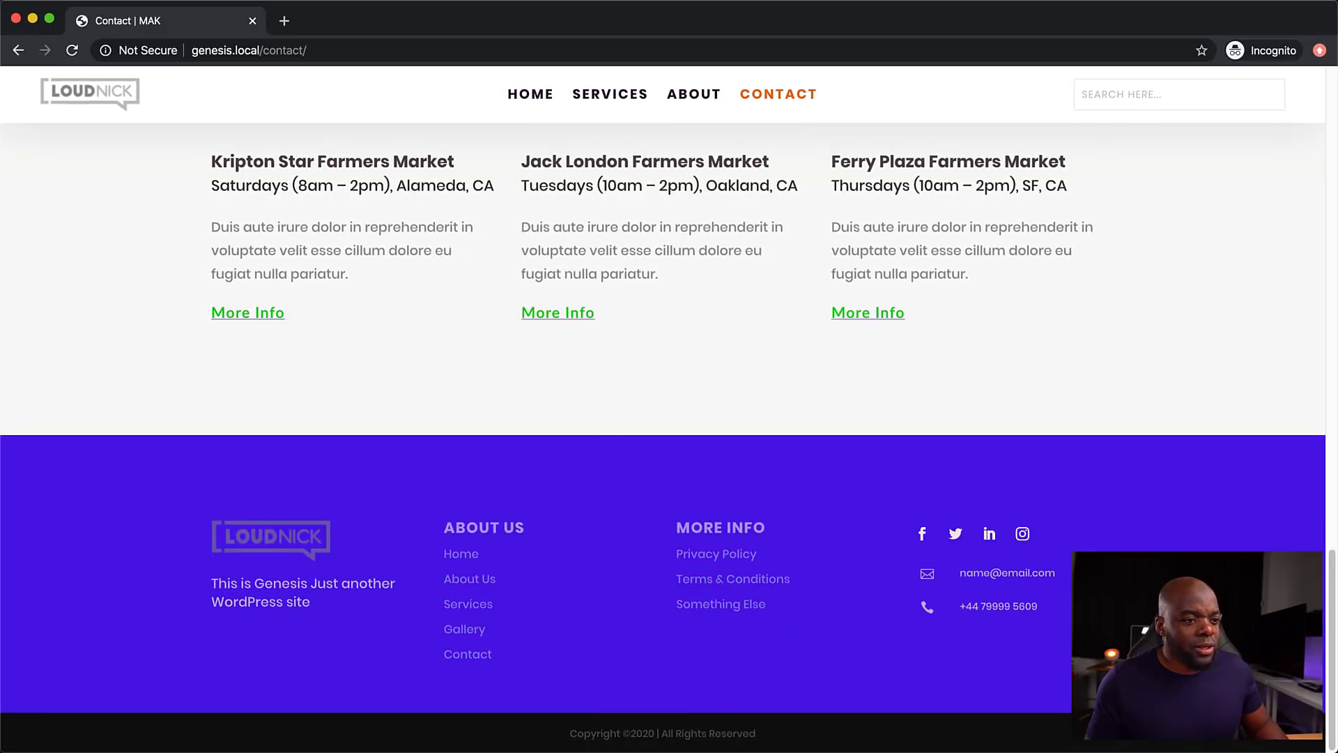
{"action": "scroll", "coordinate": [662, 419], "scroll_direction": "up", "scroll_amount": 15}
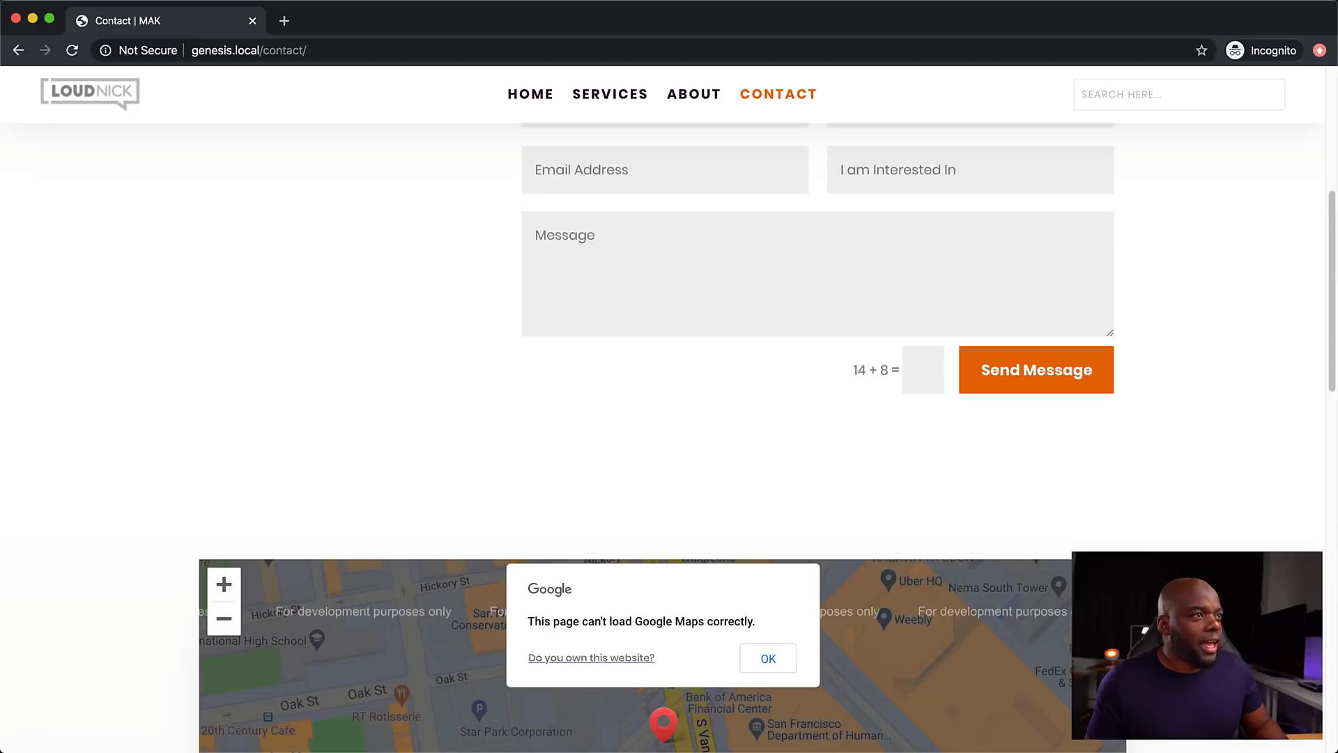
{"action": "left_click", "coordinate": [544, 103]}
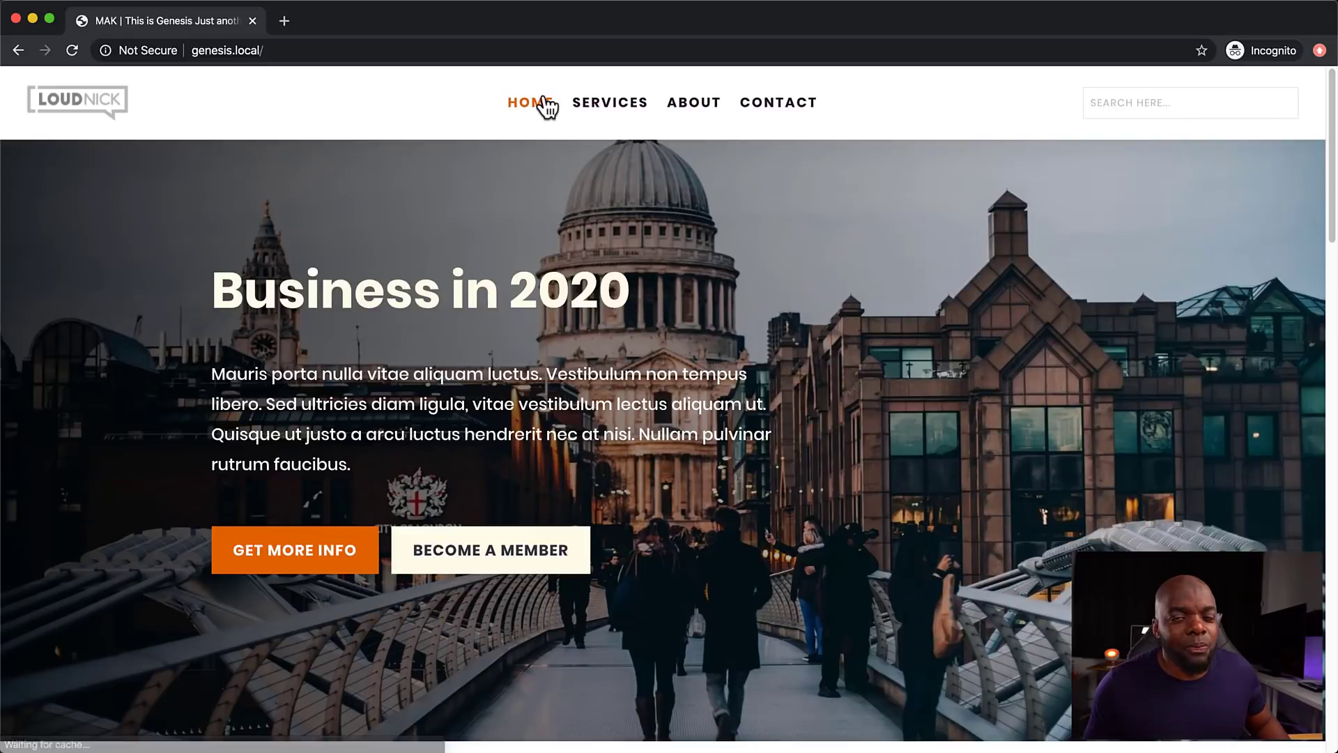
{"action": "scroll", "coordinate": [962, 326], "scroll_direction": "down", "scroll_amount": 20}
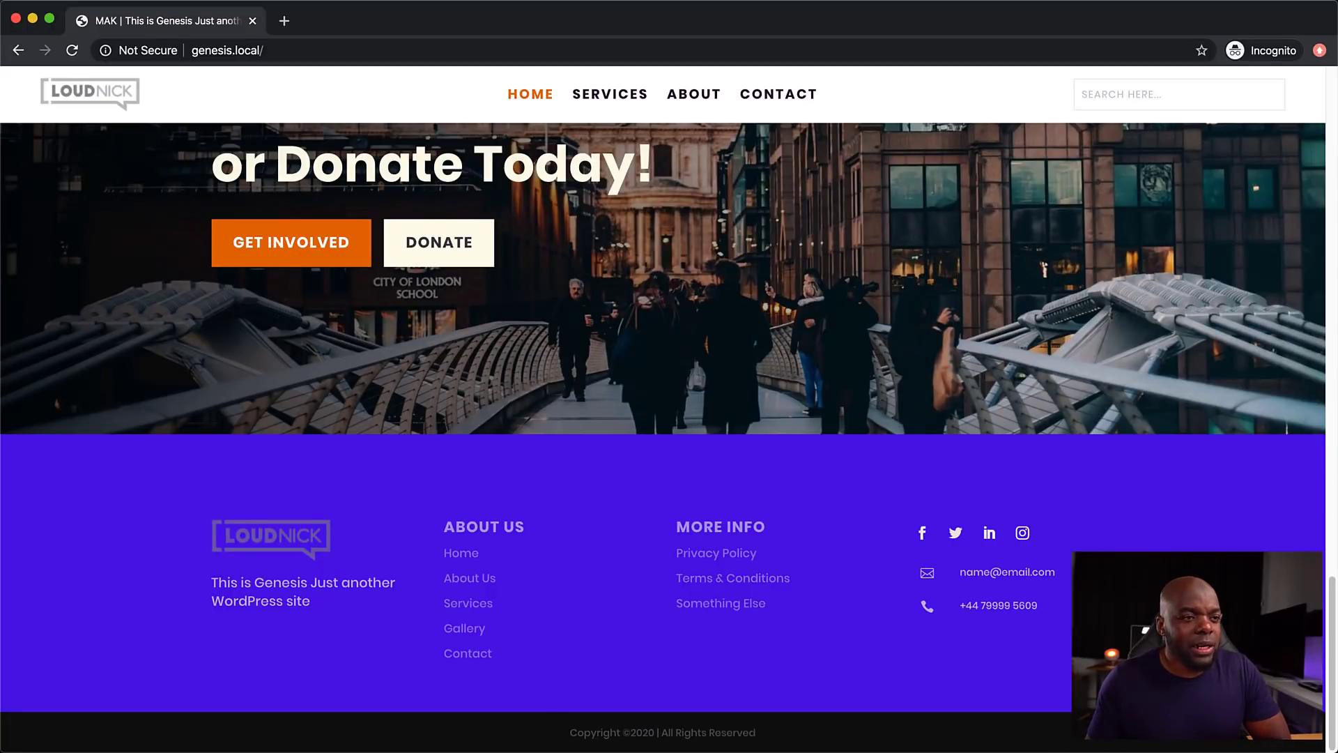
{"action": "left_click", "coordinate": [706, 97]}
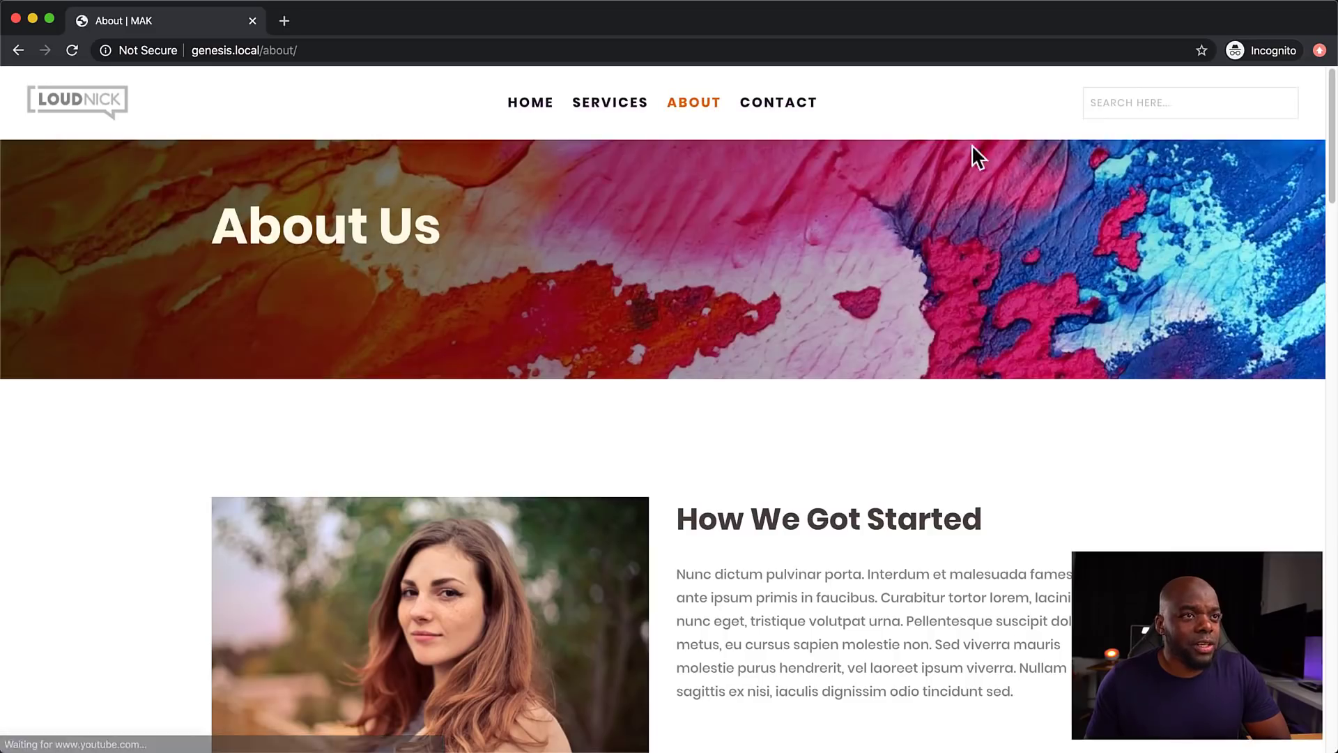
{"action": "scroll", "coordinate": [930, 504], "scroll_direction": "down", "scroll_amount": 1}
{"action": "scroll", "coordinate": [930, 505], "scroll_direction": "down", "scroll_amount": 15}
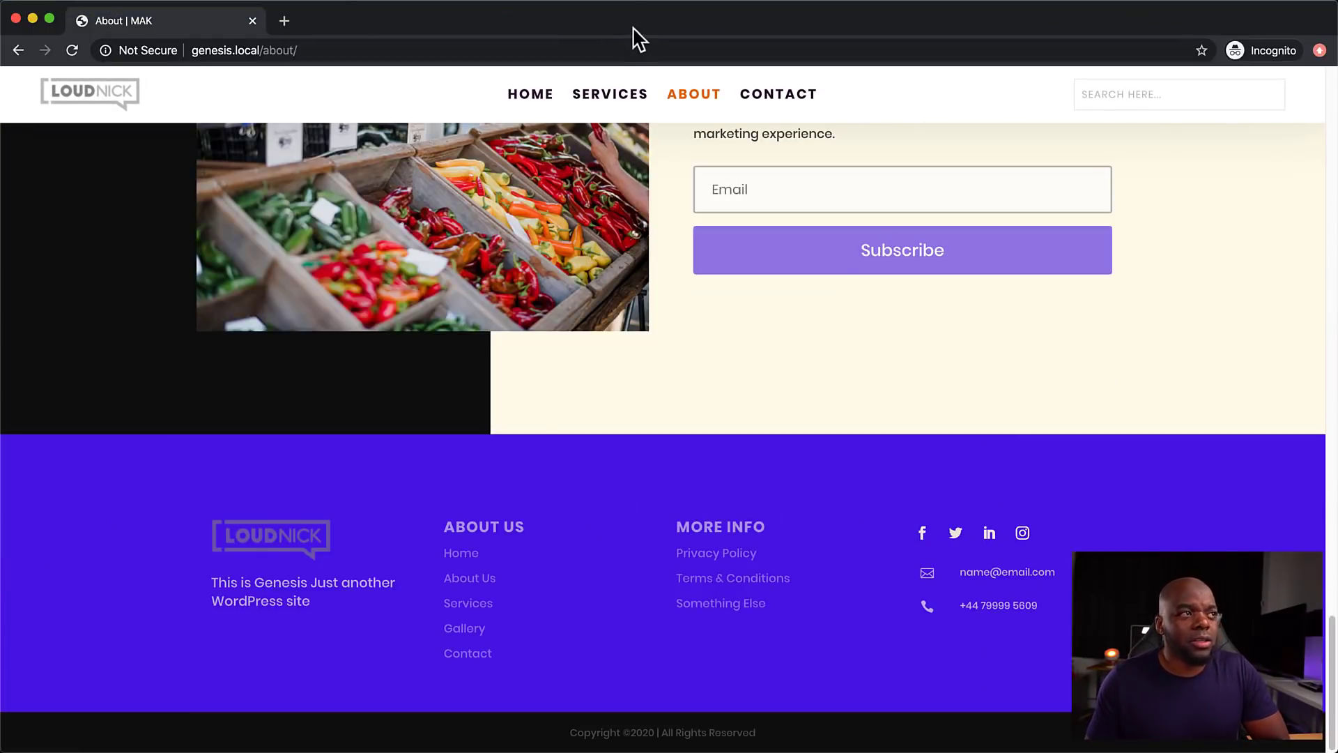
- Switch back to the Theme Builder and create a new template assigned to All Posts
{"action": "key", "text": "ctrl+Left"}
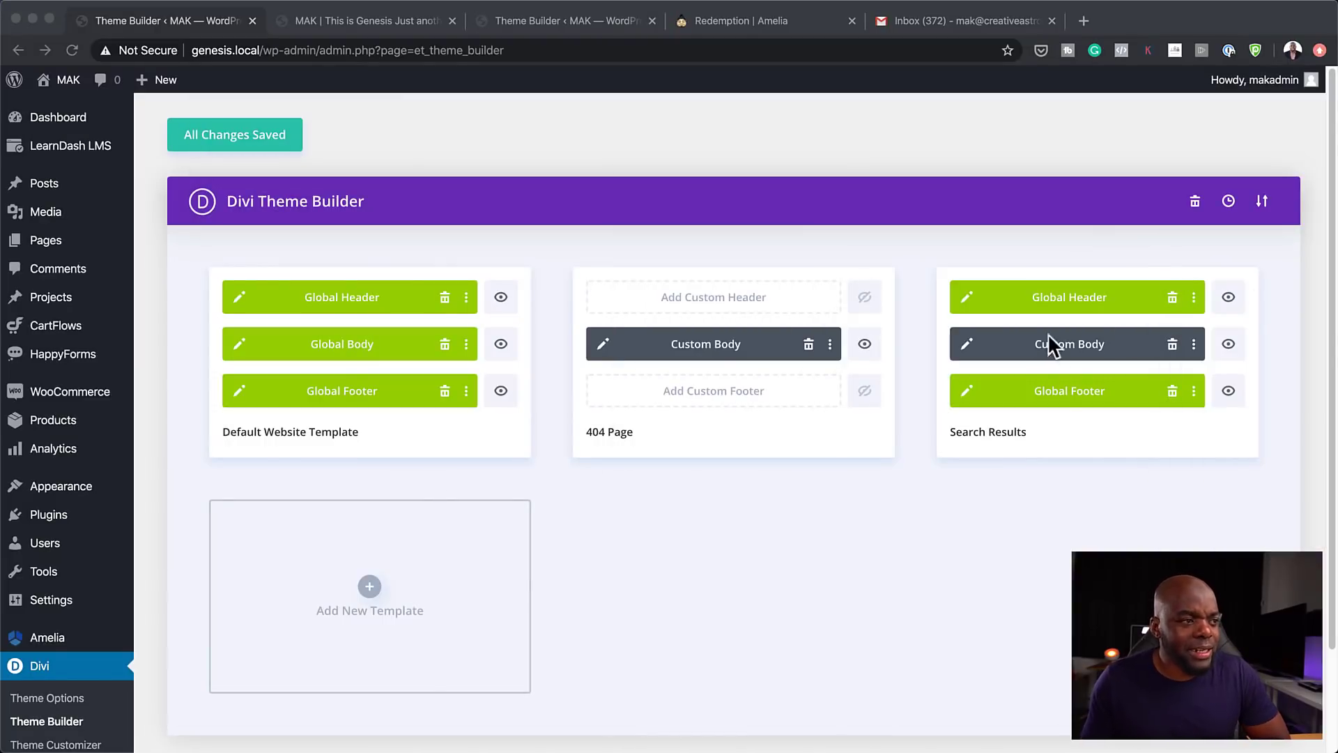
{"action": "left_click", "coordinate": [373, 586]}
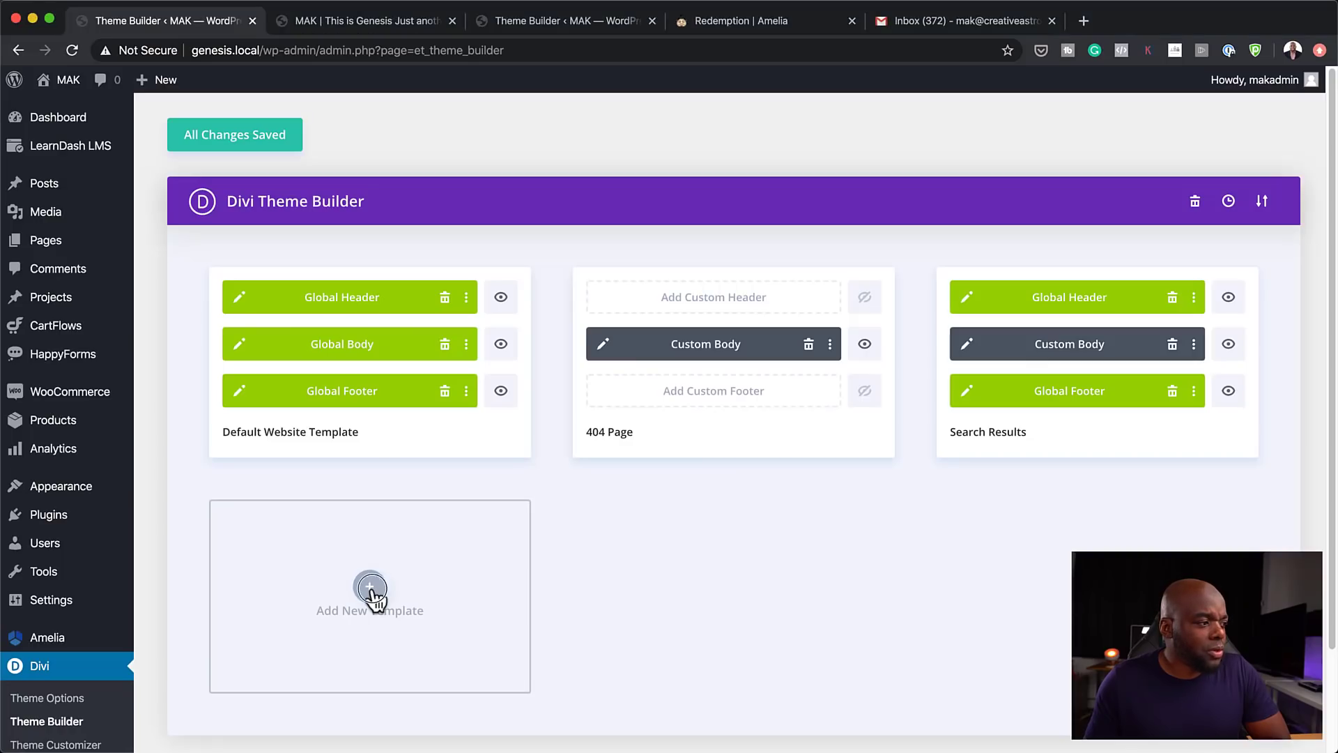
{"action": "left_click", "coordinate": [371, 588]}
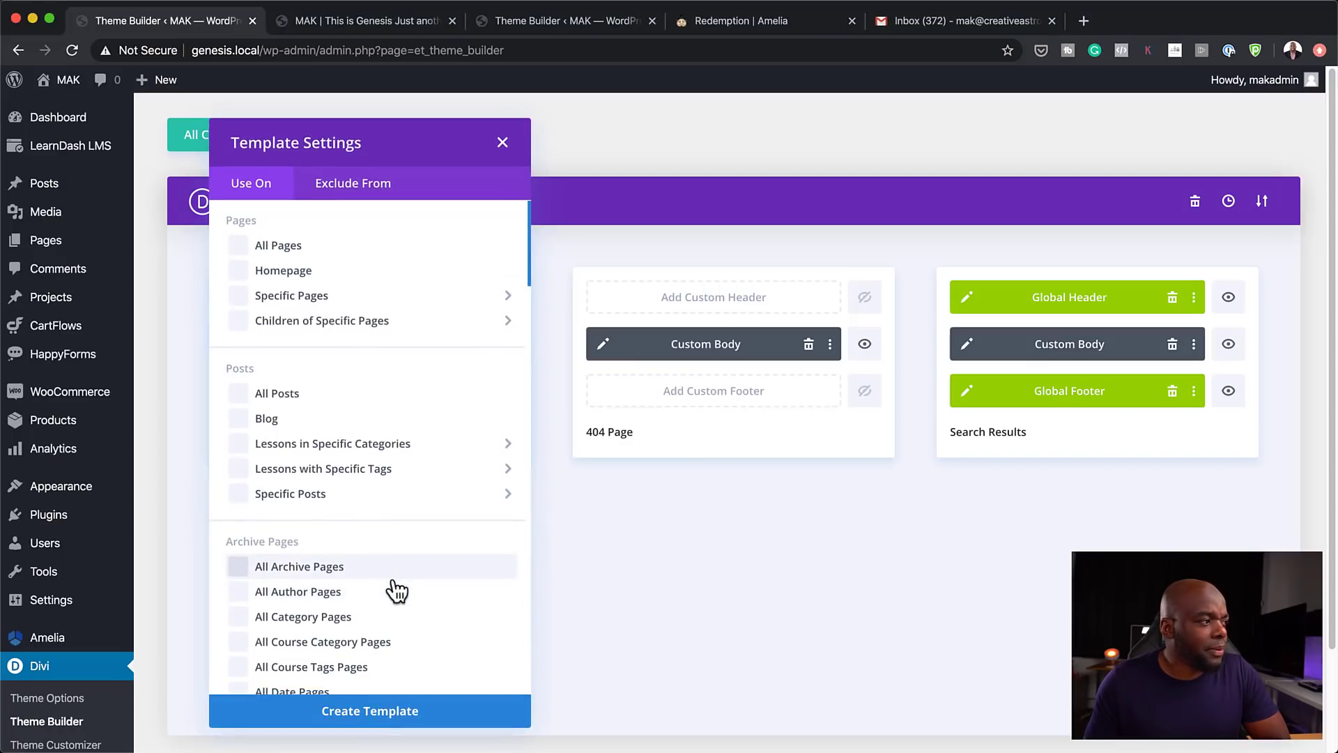
{"action": "scroll", "coordinate": [398, 591], "scroll_direction": "down", "scroll_amount": 1}
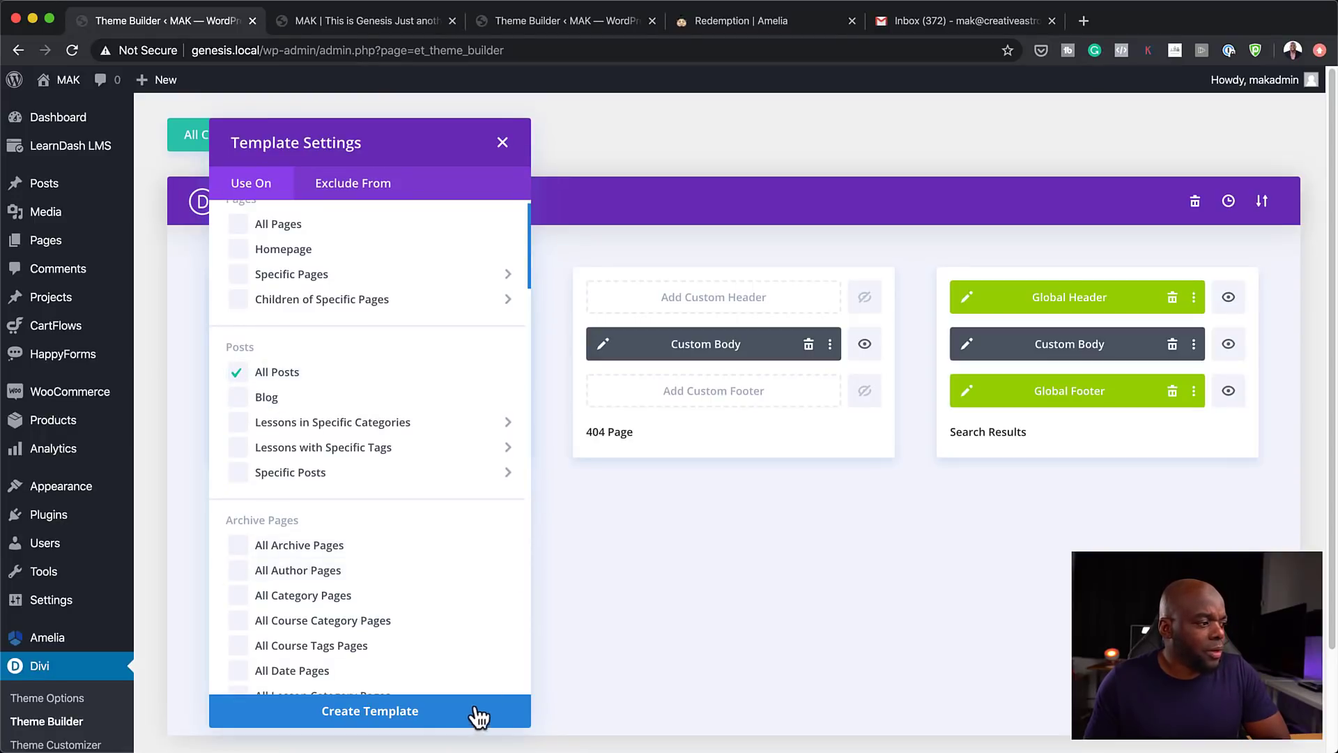
{"action": "left_click", "coordinate": [419, 711]}
- Open the All Posts template's global body for editing and review its post content layout
{"action": "mouse_move", "coordinate": [306, 591]}
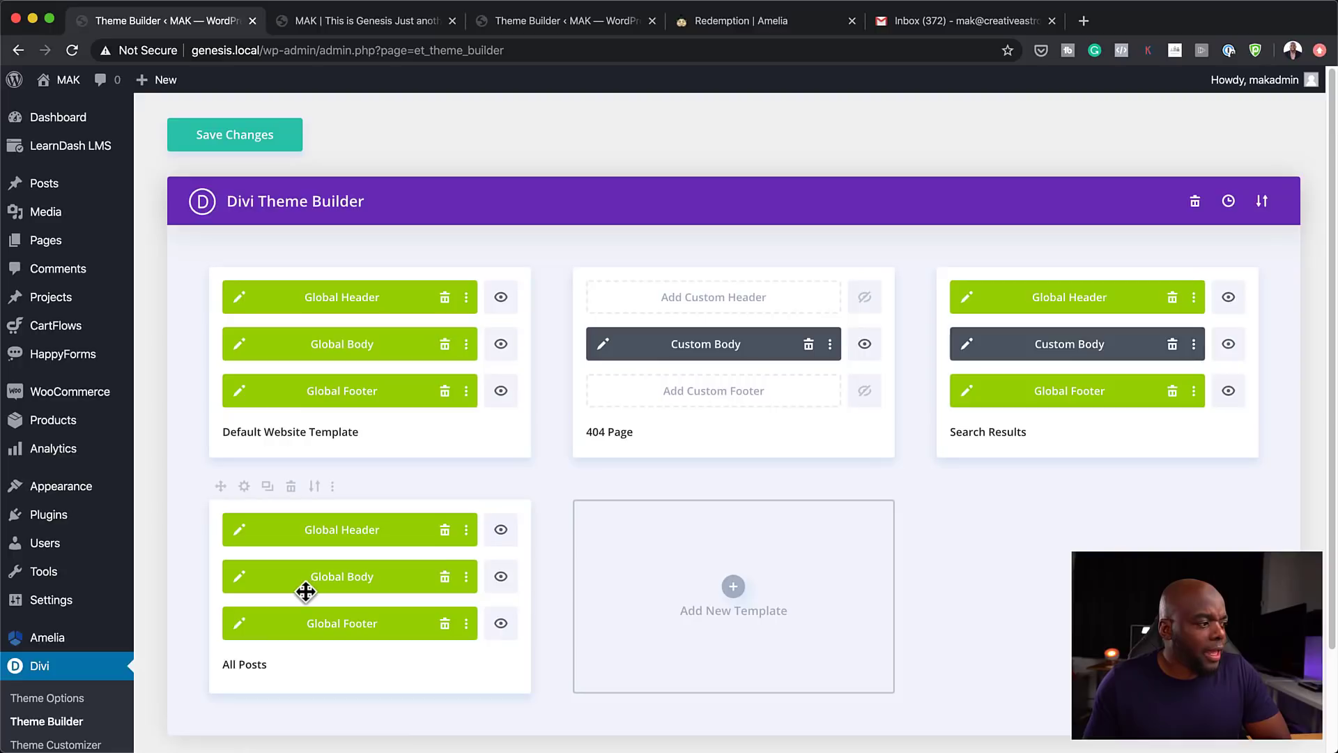
{"action": "left_click", "coordinate": [241, 579]}
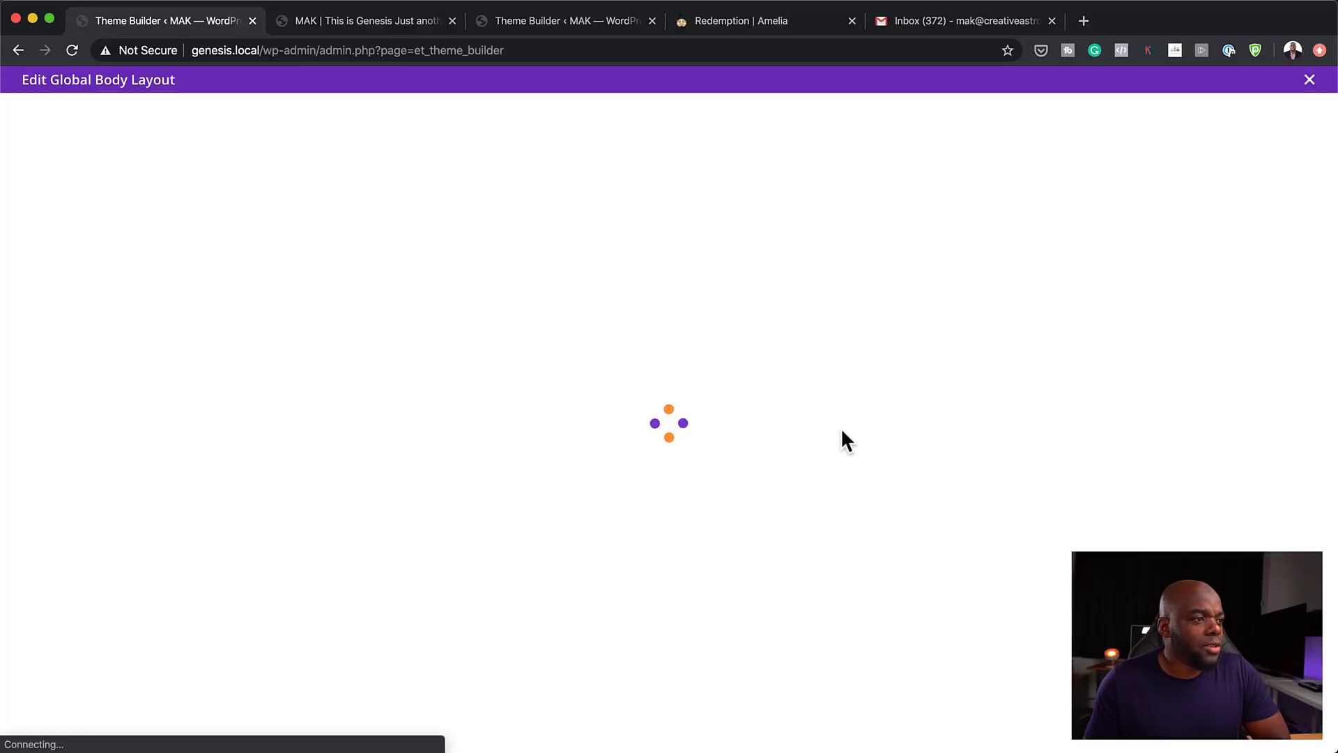
{"action": "scroll", "coordinate": [762, 535], "scroll_direction": "down", "scroll_amount": 8}
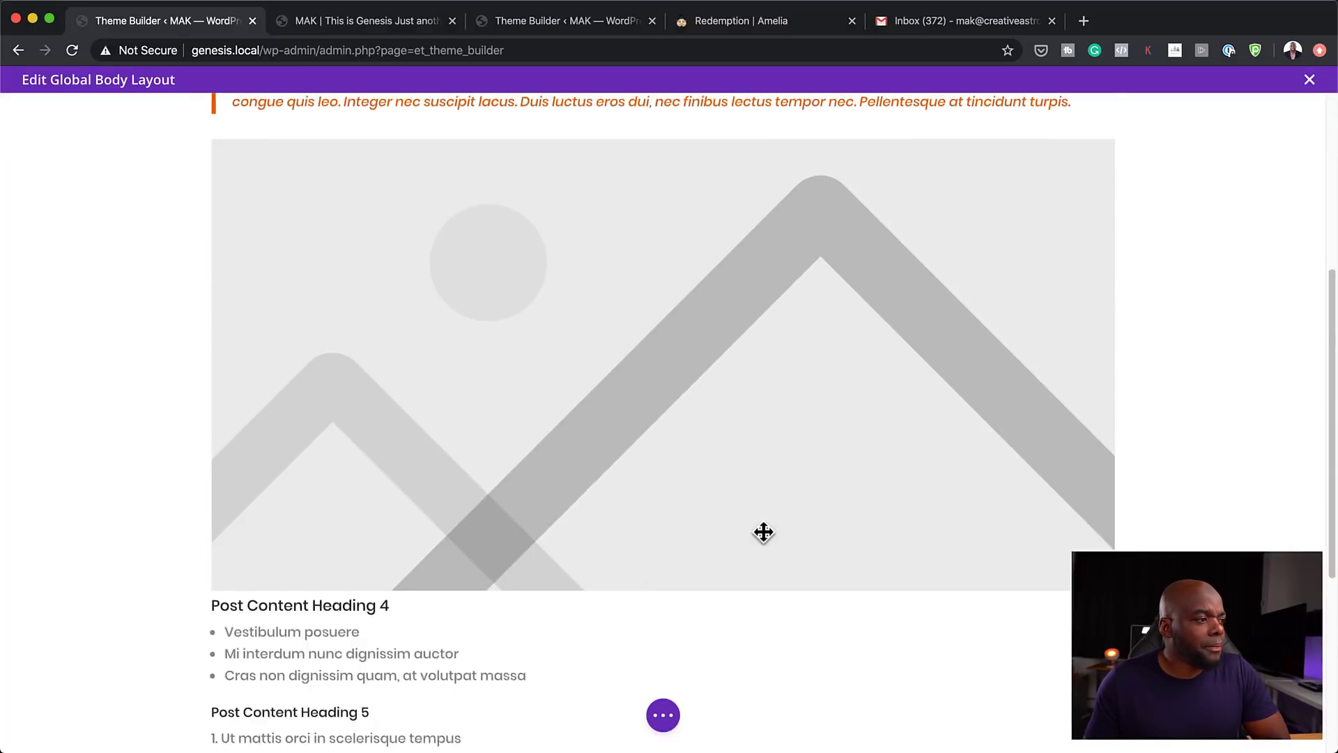
{"action": "scroll", "coordinate": [764, 531], "scroll_direction": "up", "scroll_amount": 8}
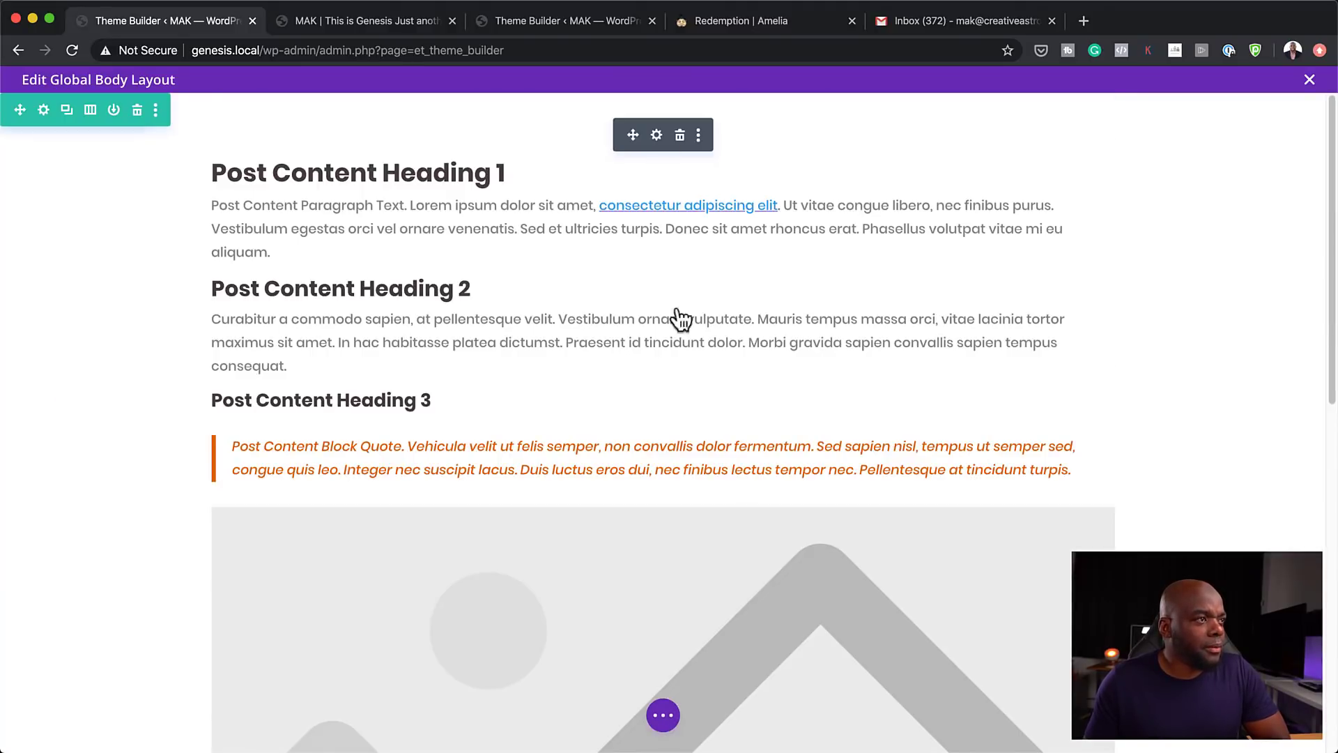
{"action": "scroll", "coordinate": [769, 638], "scroll_direction": "down", "scroll_amount": 8}
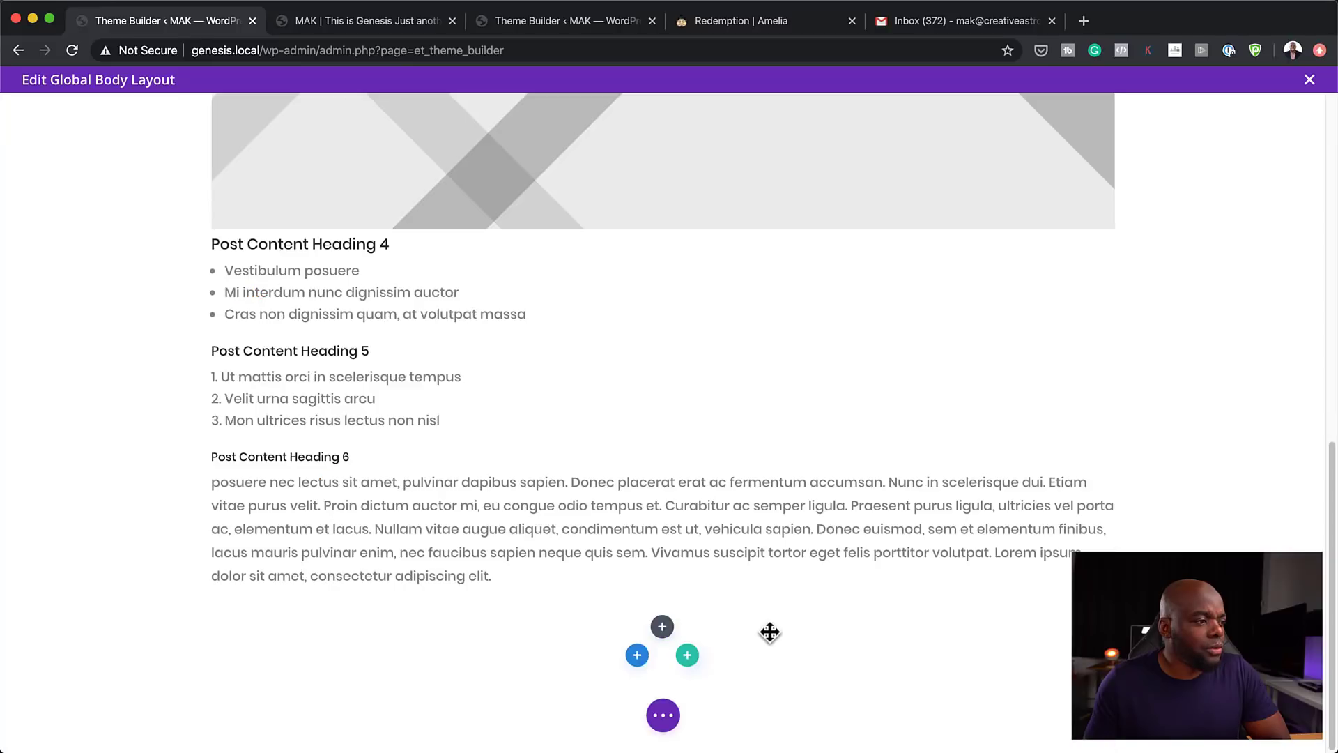
- Add a fullwidth section containing a Fullwidth Post Title module to the body layout, and move the section above the post content
{"action": "left_click", "coordinate": [663, 629]}
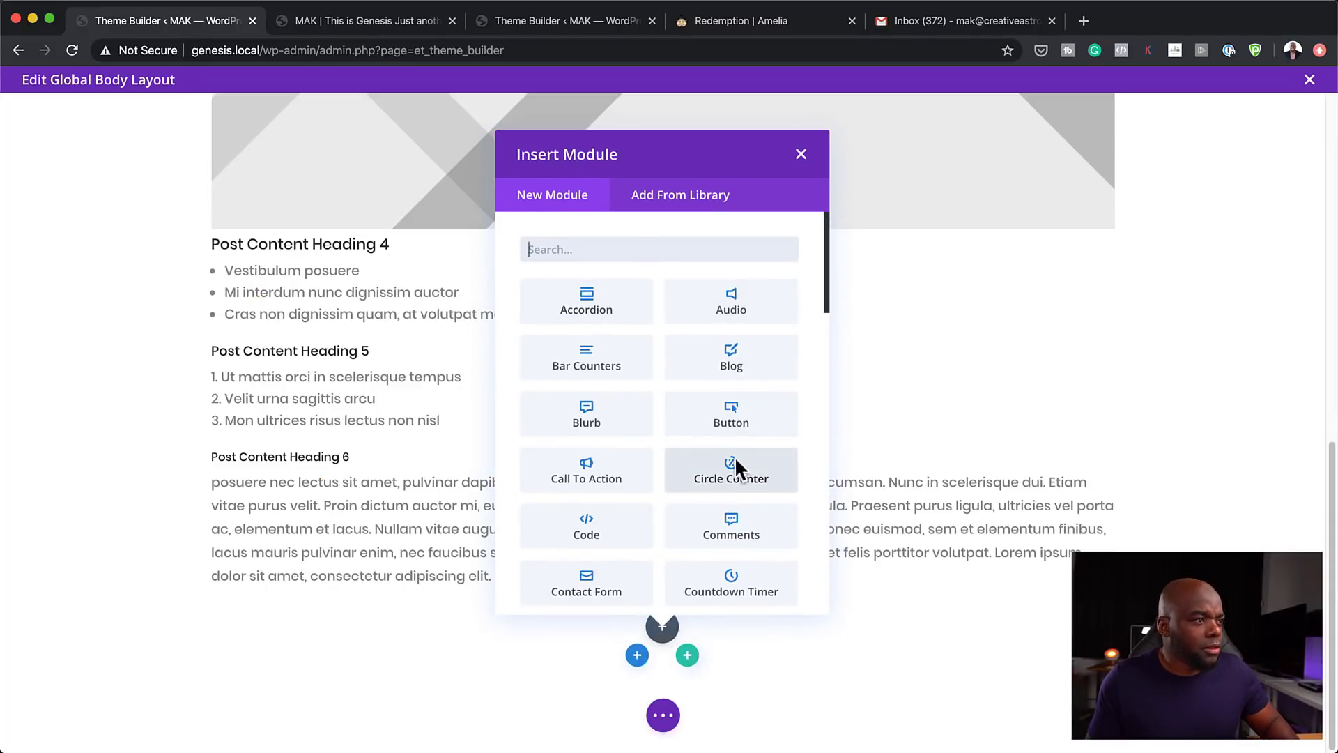
{"action": "left_click", "coordinate": [803, 156]}
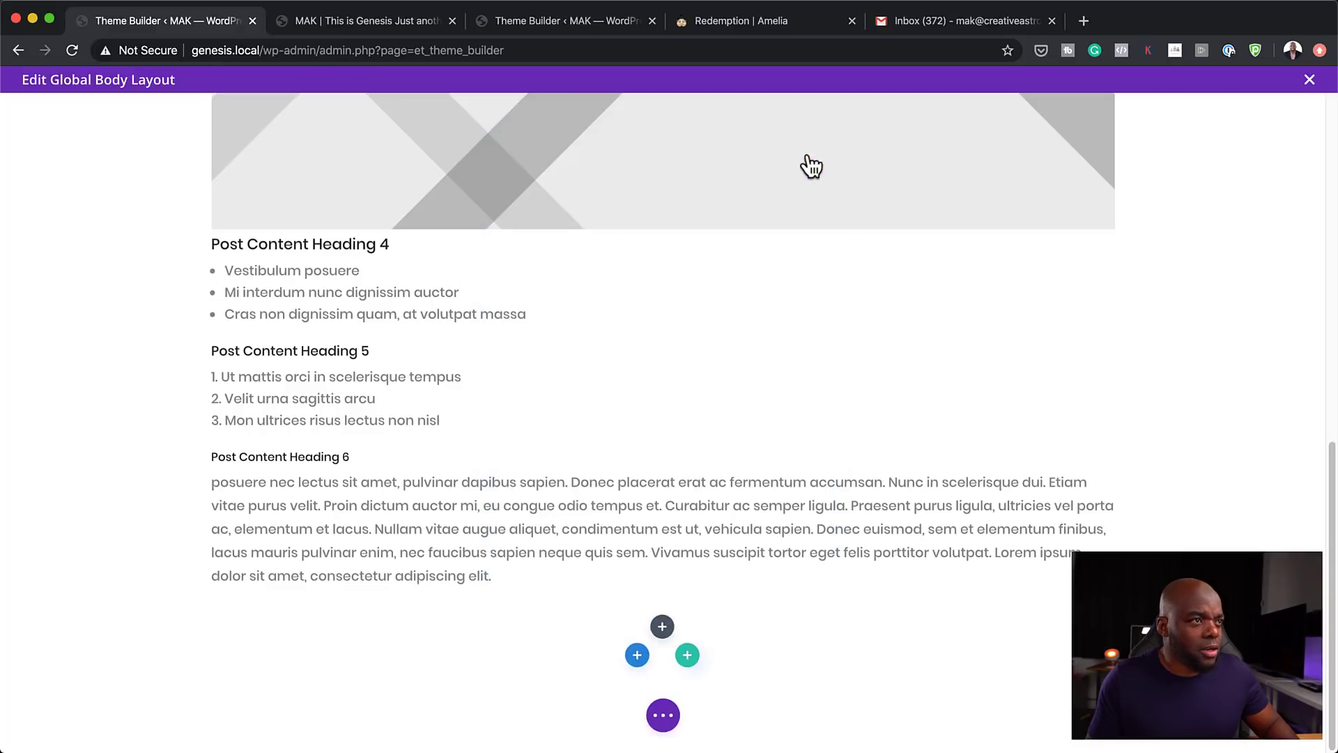
{"action": "mouse_move", "coordinate": [686, 663]}
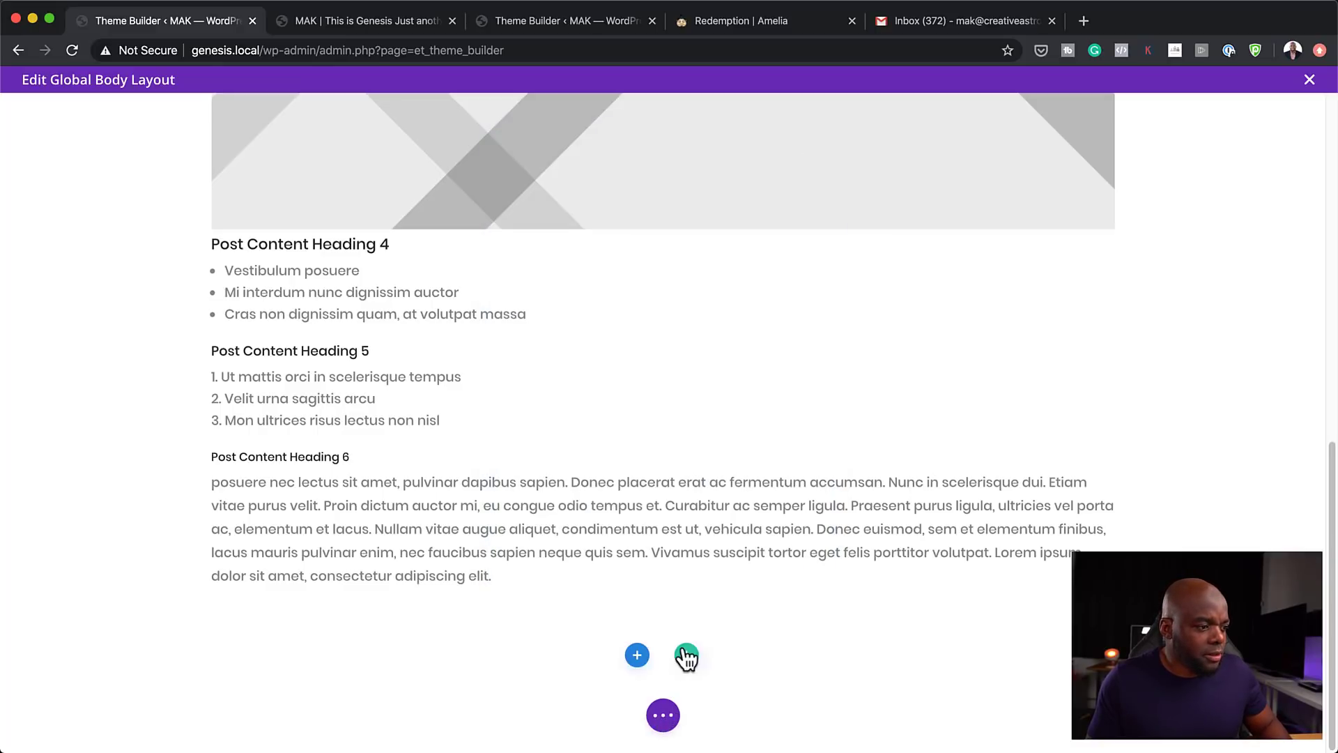
{"action": "left_click", "coordinate": [637, 659]}
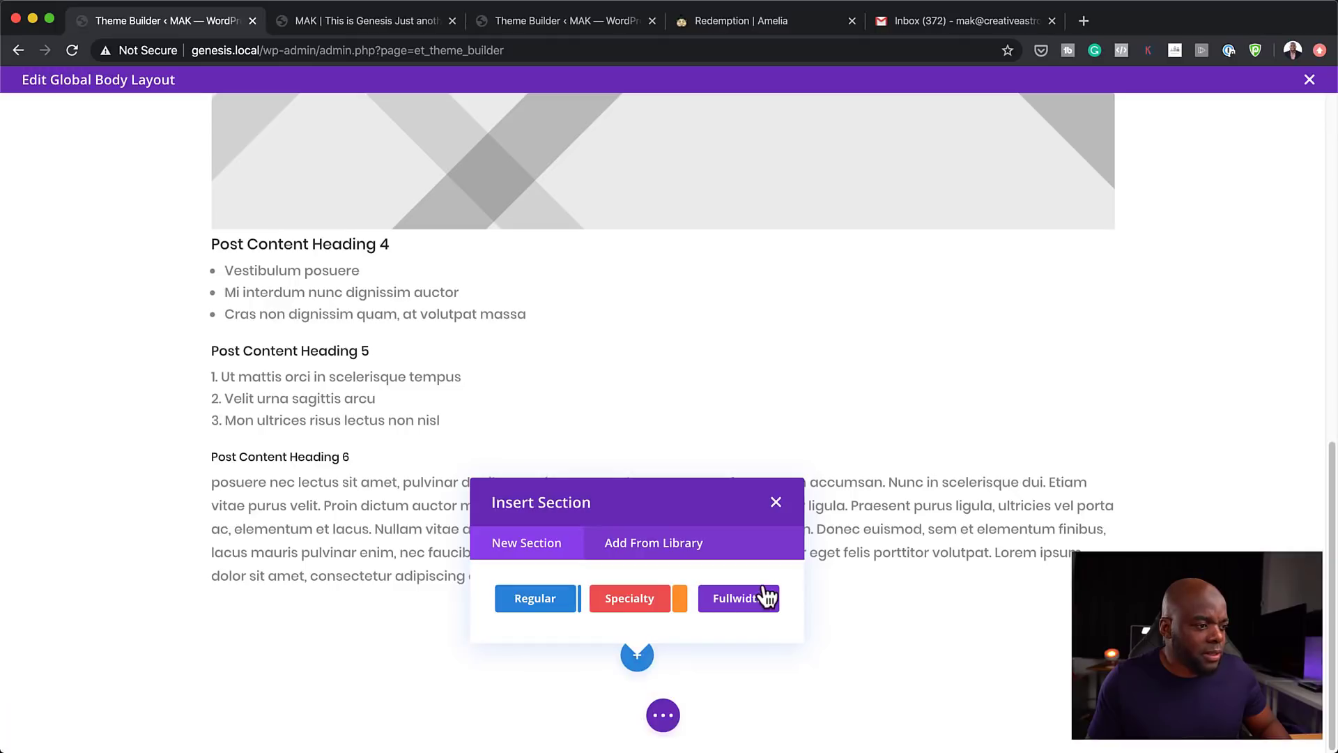
{"action": "left_click", "coordinate": [739, 599]}
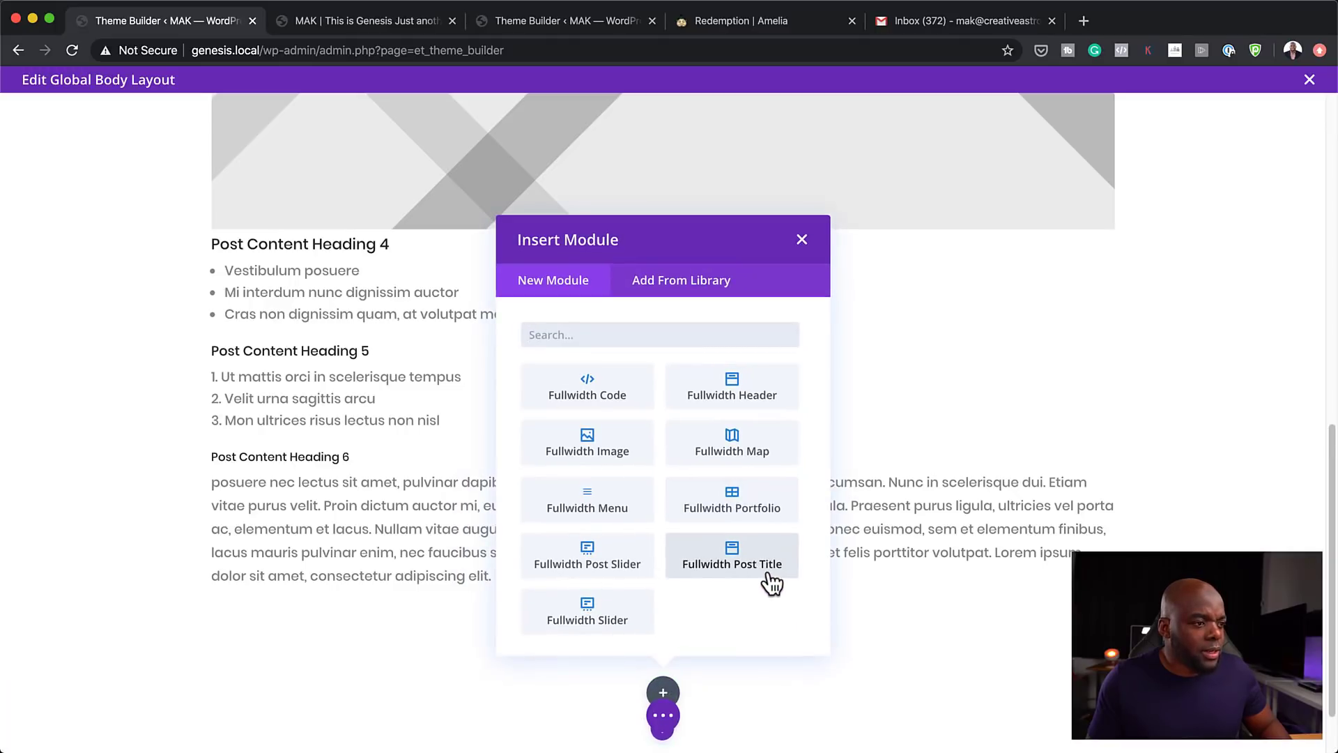
{"action": "left_click", "coordinate": [767, 570]}
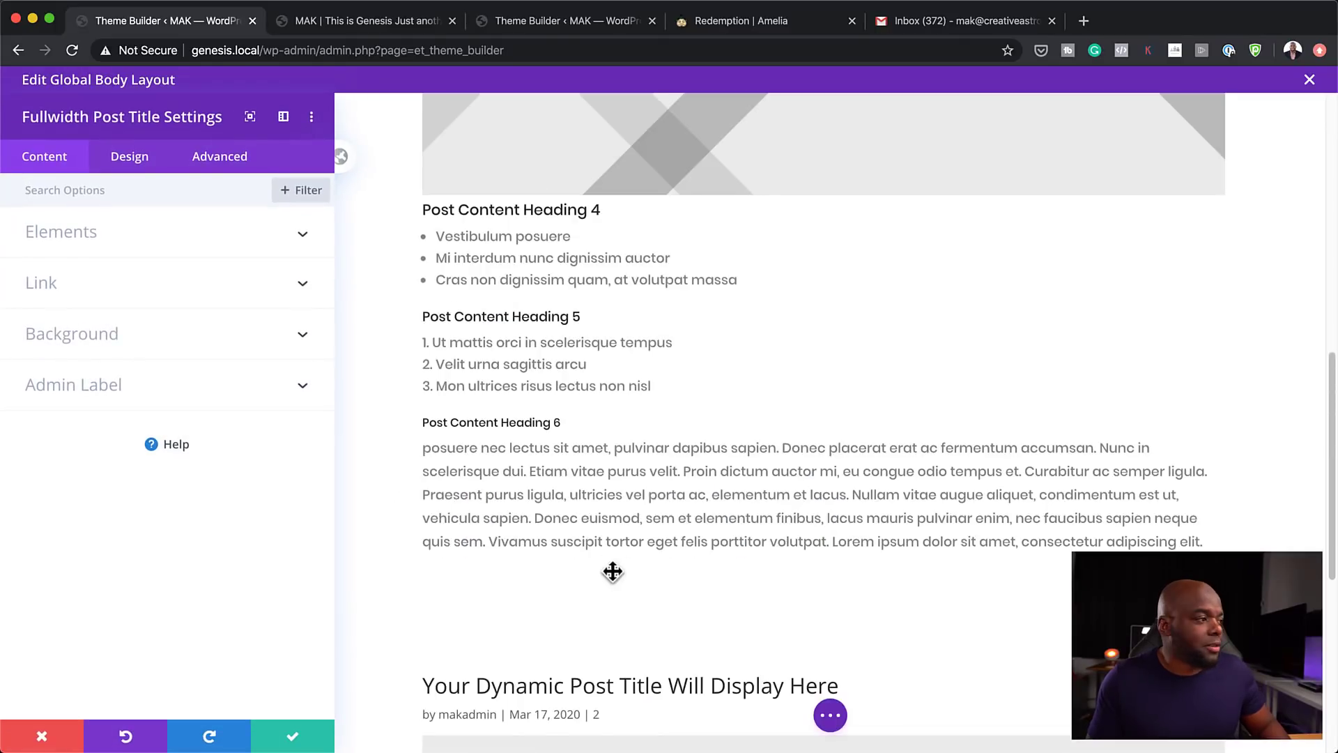
{"action": "left_click", "coordinate": [291, 745]}
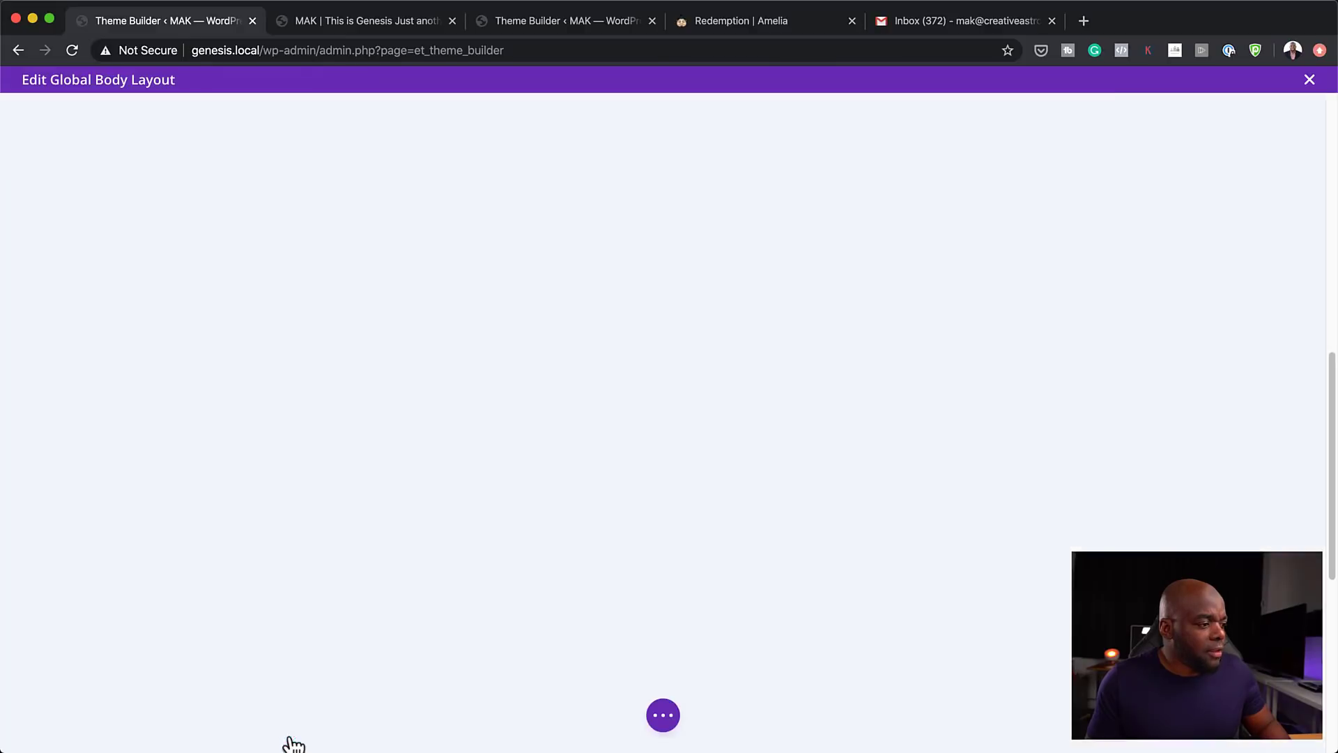
{"action": "scroll", "coordinate": [311, 688], "scroll_direction": "down", "scroll_amount": 5}
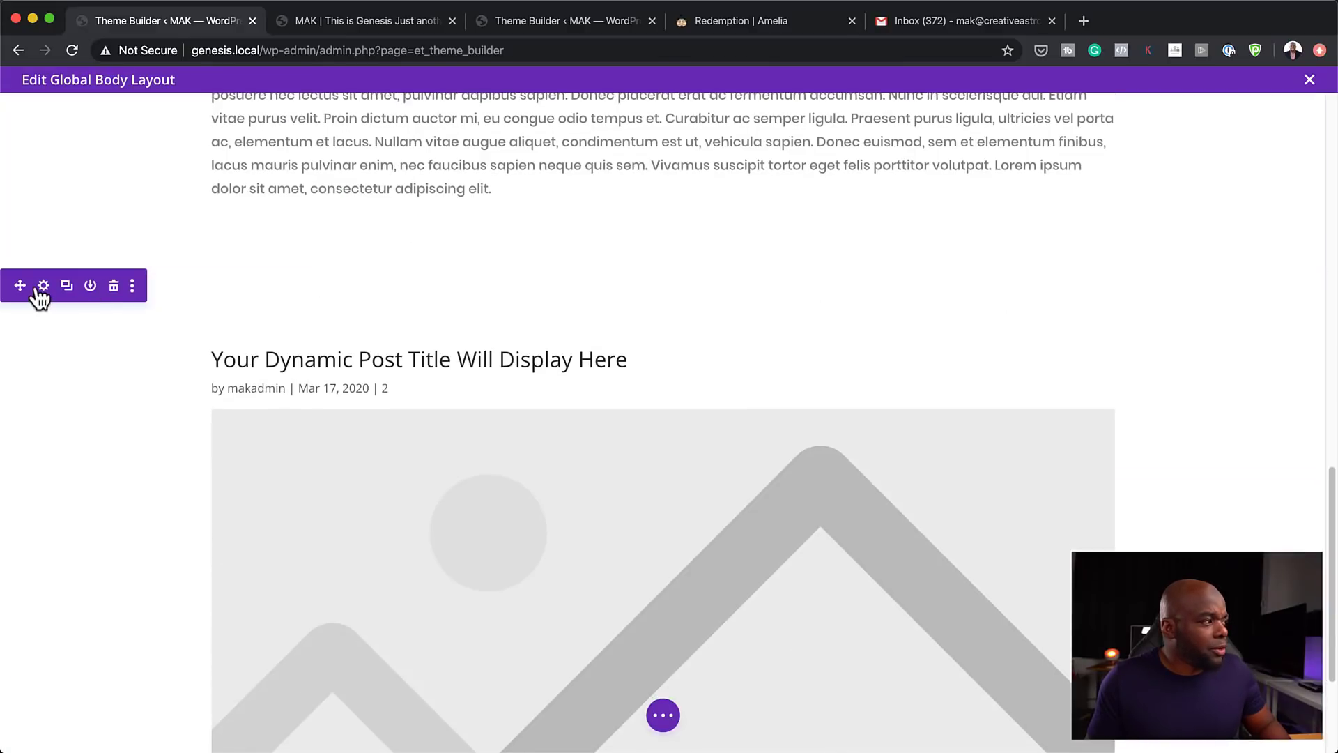
{"action": "left_click_drag", "start_coordinate": [19, 286], "coordinate": [51, 115]}
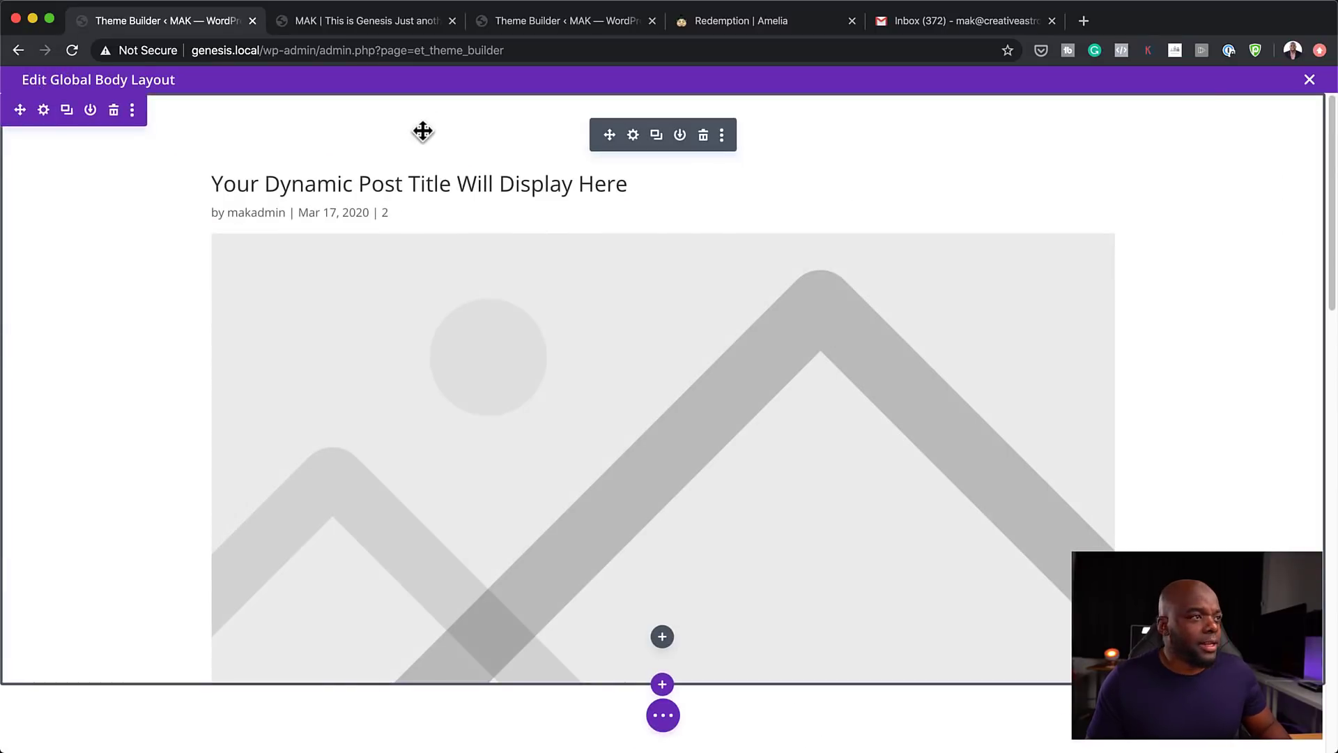
- Set the Fullwidth Post Title module's background colour to the saved black swatch
{"action": "left_click", "coordinate": [634, 136]}
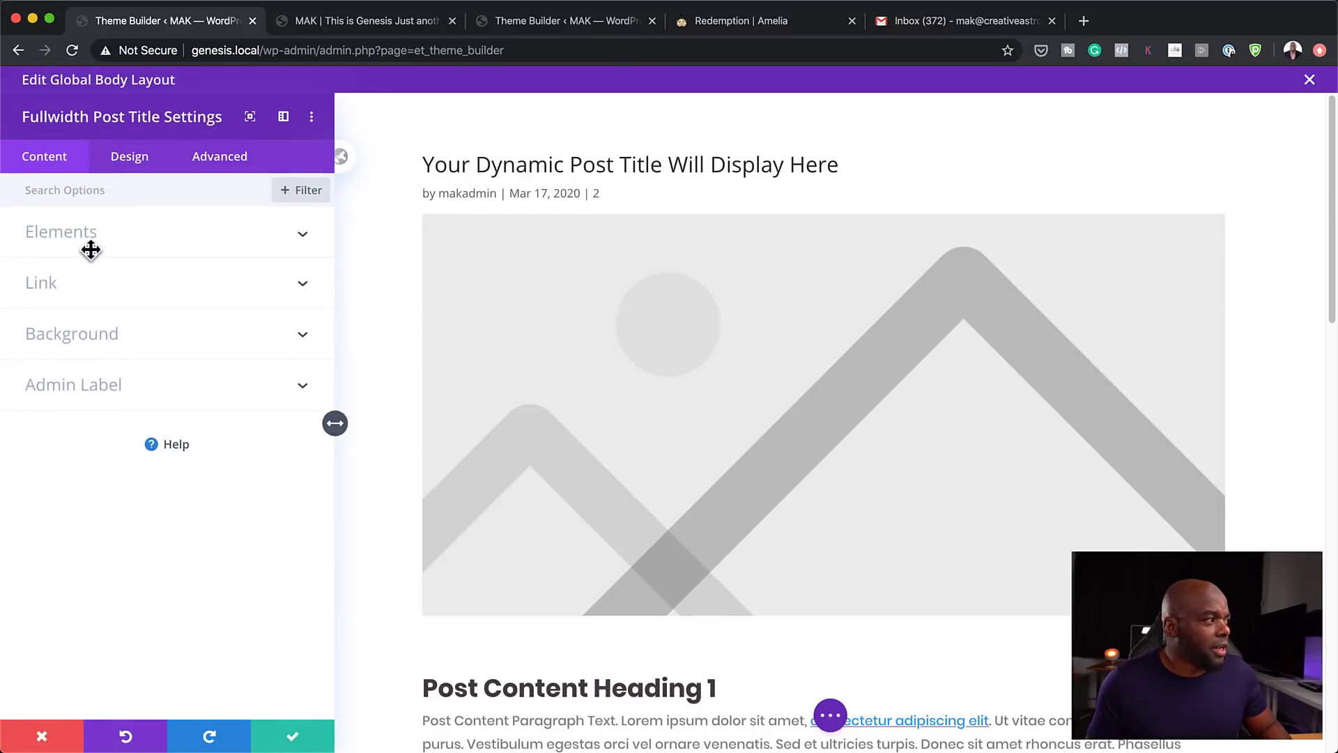
{"action": "left_click", "coordinate": [91, 337]}
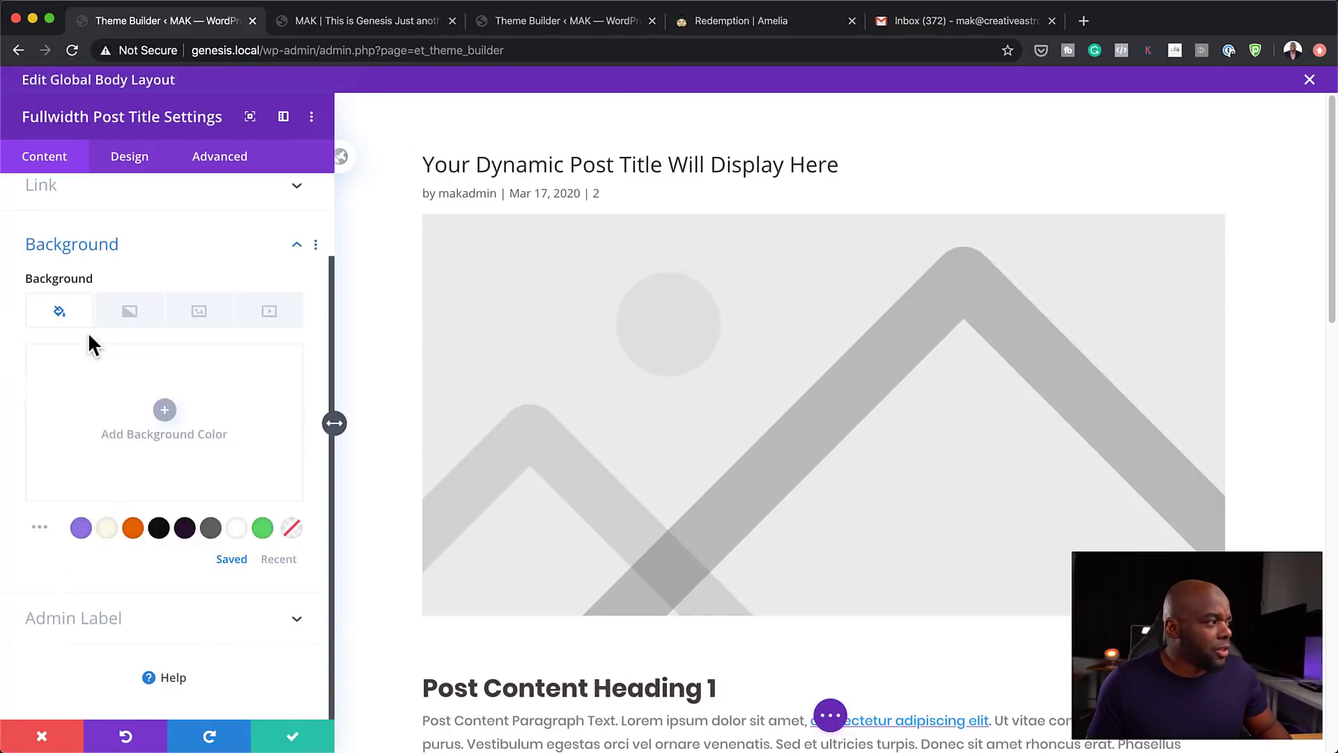
{"action": "left_click", "coordinate": [158, 528]}
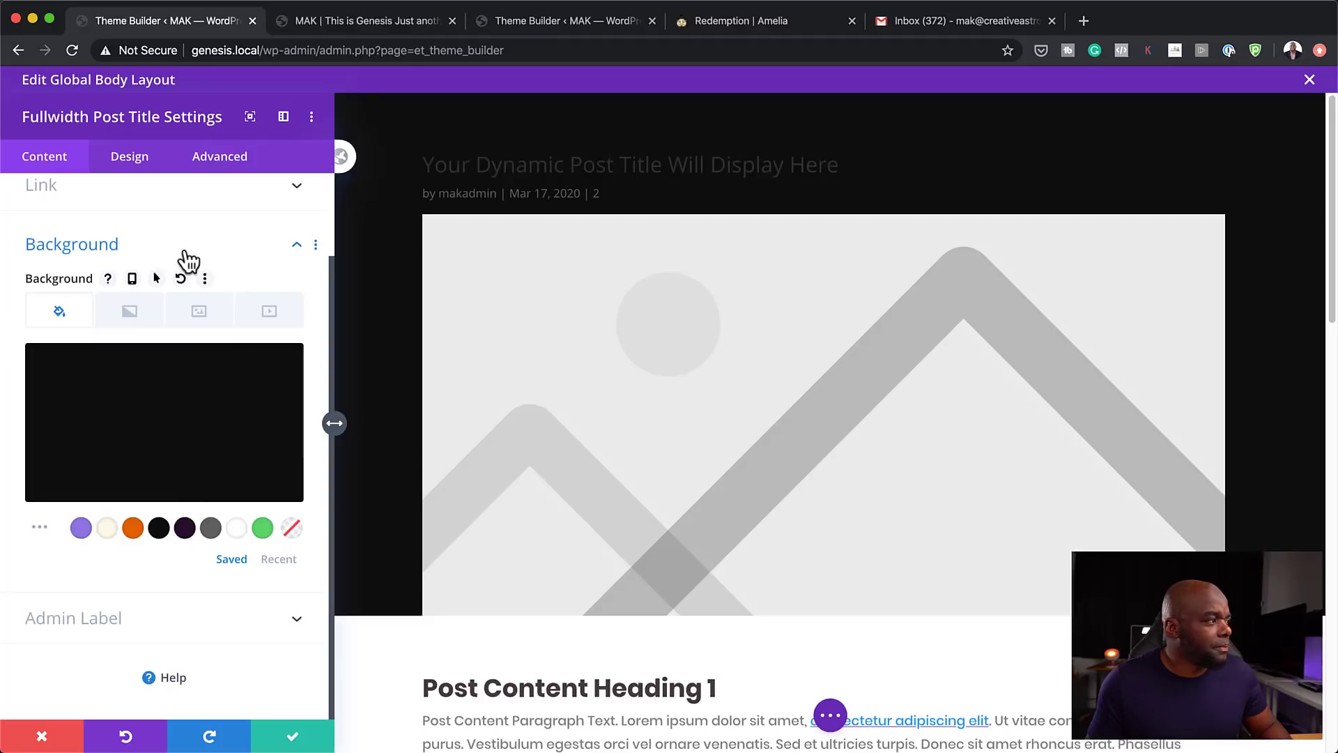
{"action": "scroll", "coordinate": [157, 336], "scroll_direction": "up", "scroll_amount": 2}
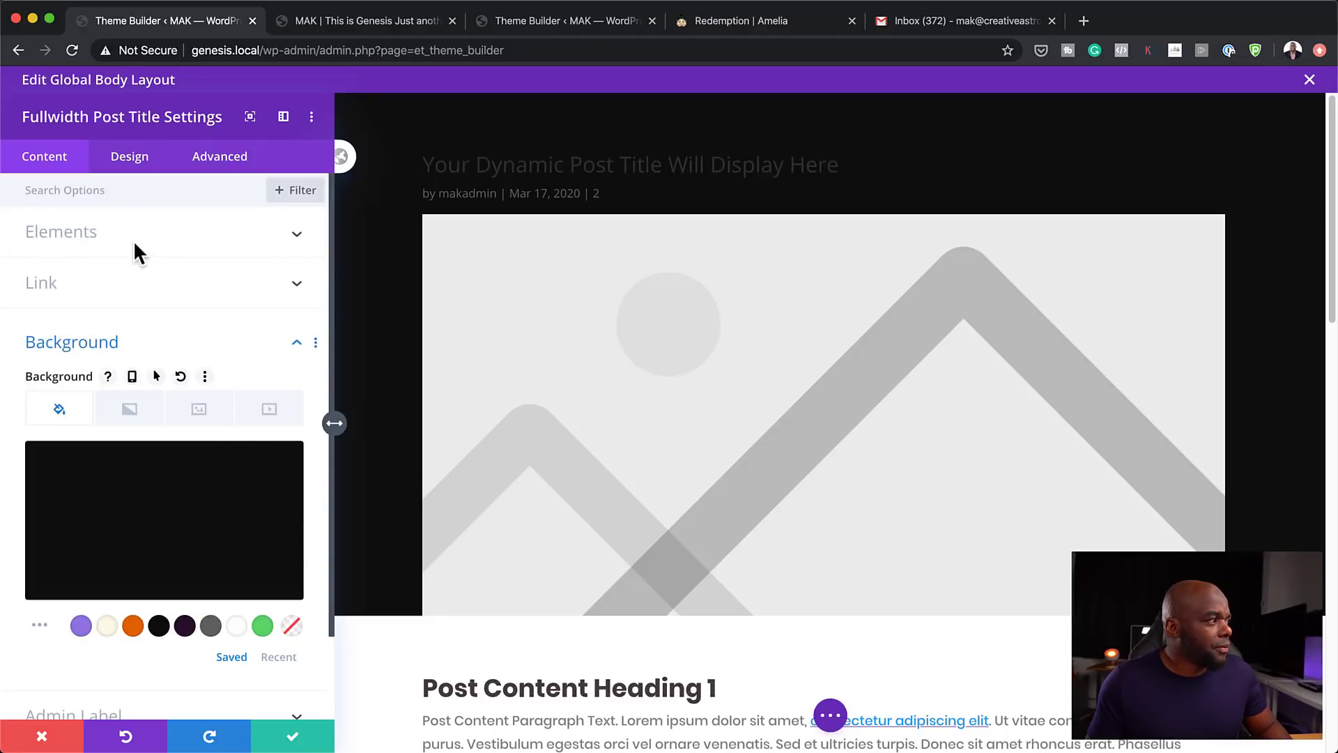
- Hide the featured image in the Fullwidth Post Title module's elements, keeping the post date shown
{"action": "left_click", "coordinate": [99, 243]}
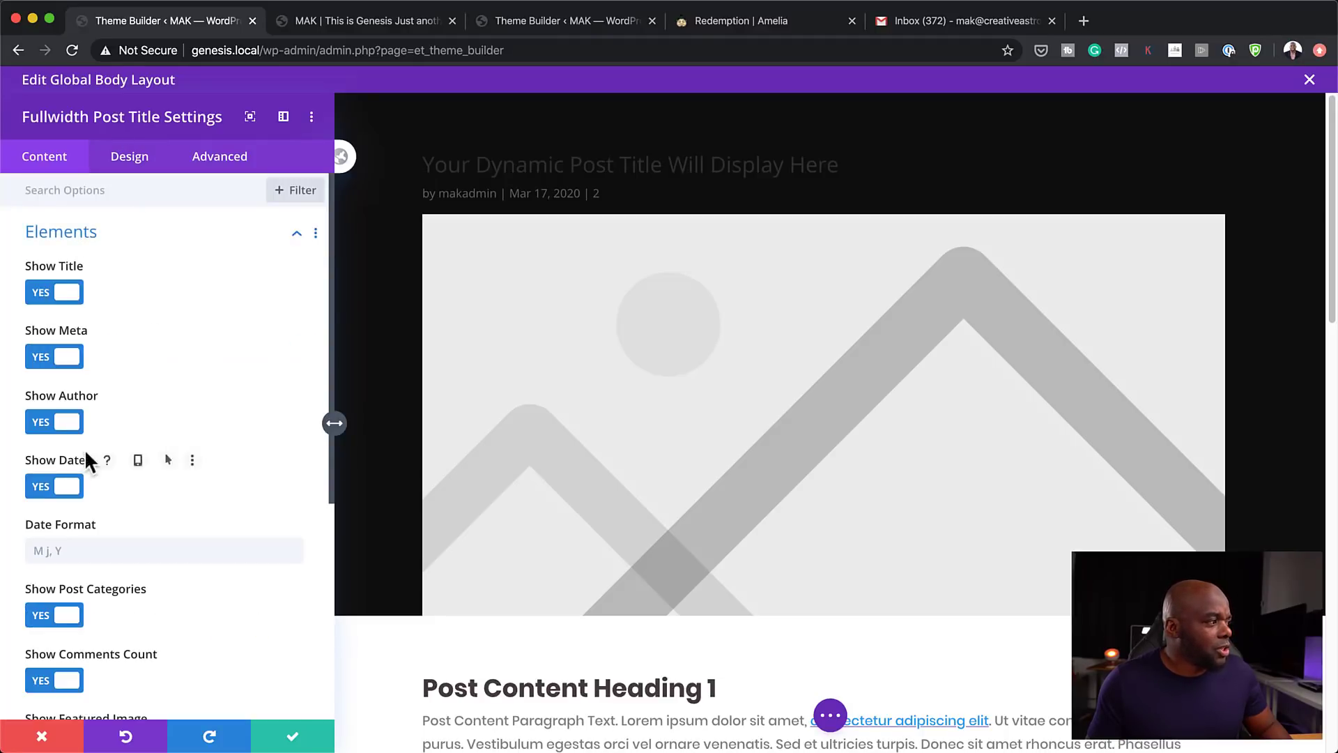
{"action": "left_click", "coordinate": [43, 491]}
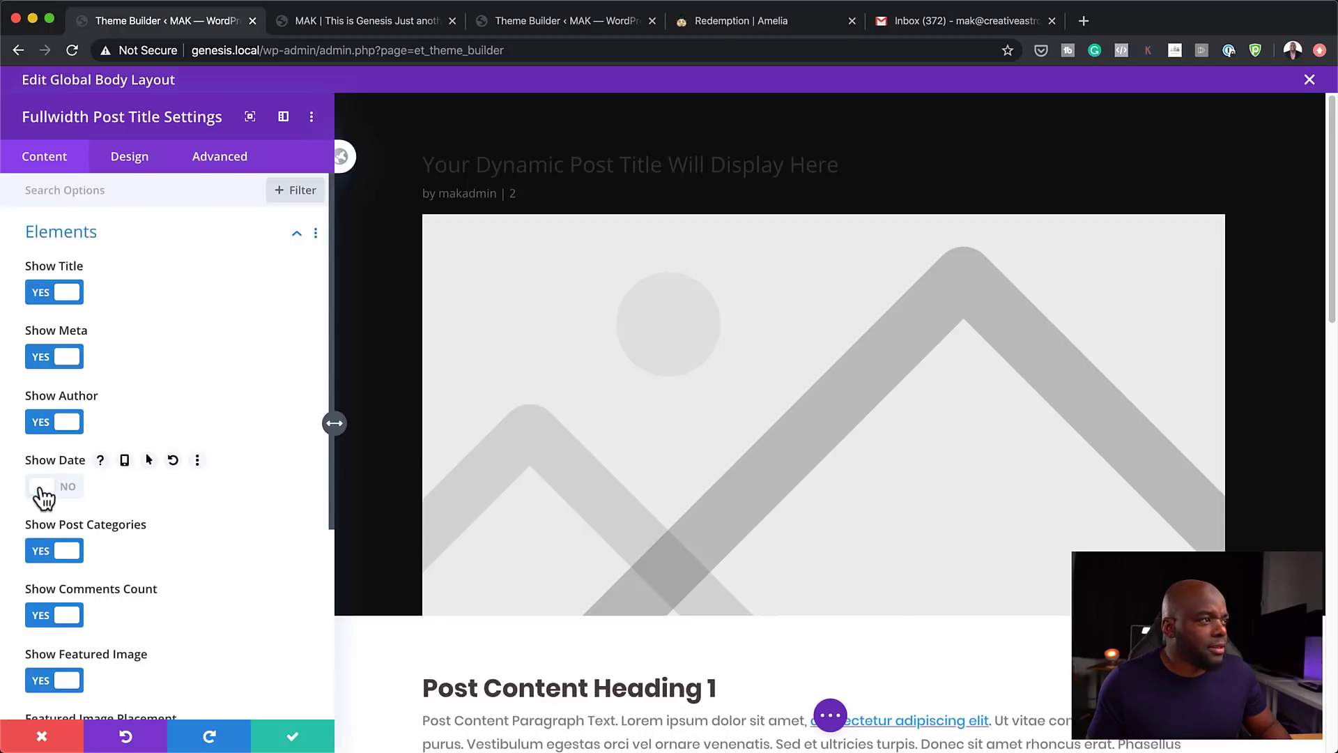
{"action": "left_click", "coordinate": [70, 490]}
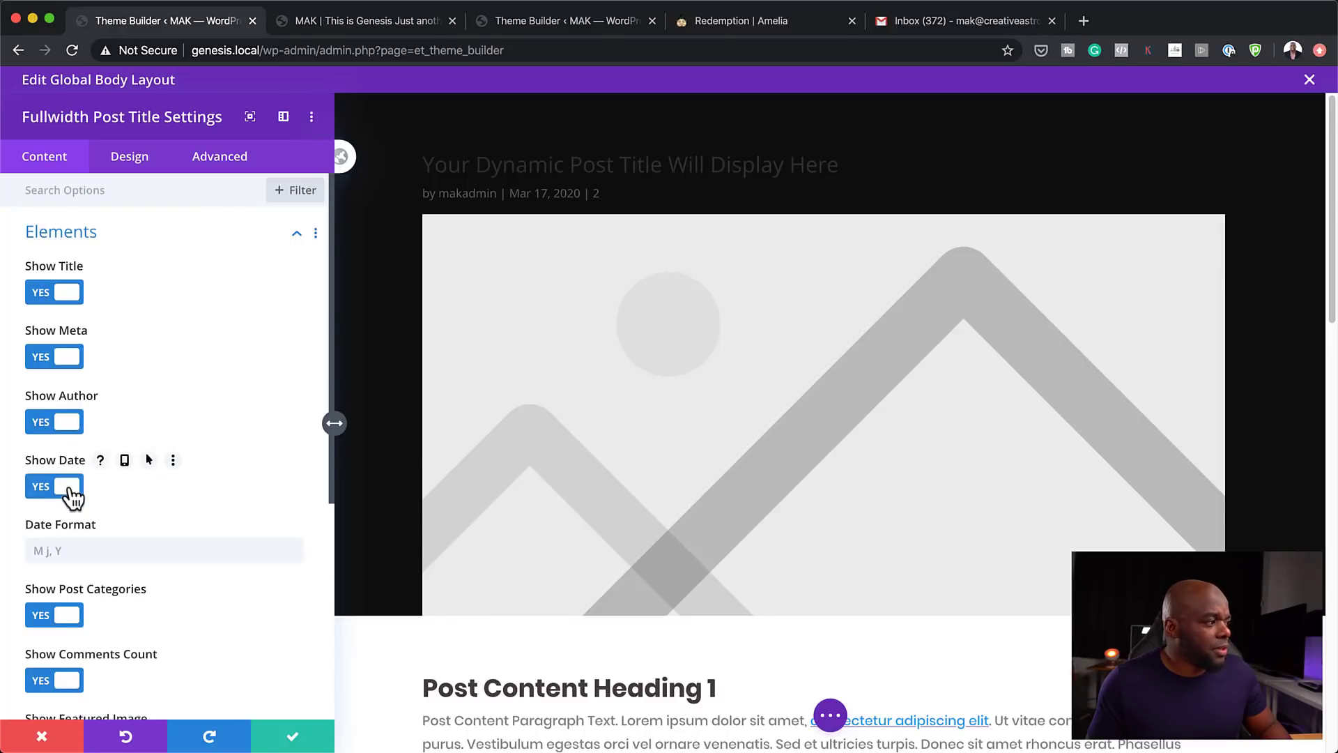
{"action": "scroll", "coordinate": [161, 521], "scroll_direction": "down", "scroll_amount": 3}
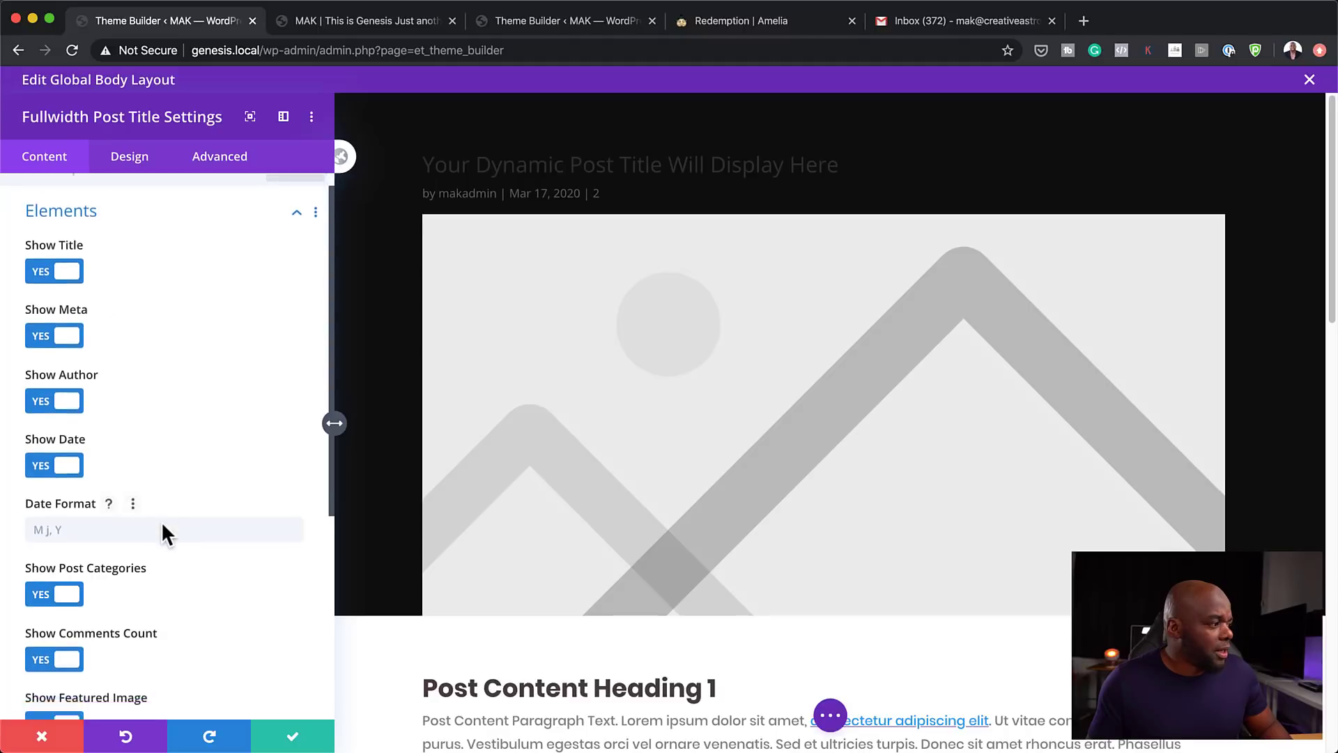
{"action": "scroll", "coordinate": [161, 521], "scroll_direction": "down", "scroll_amount": 3}
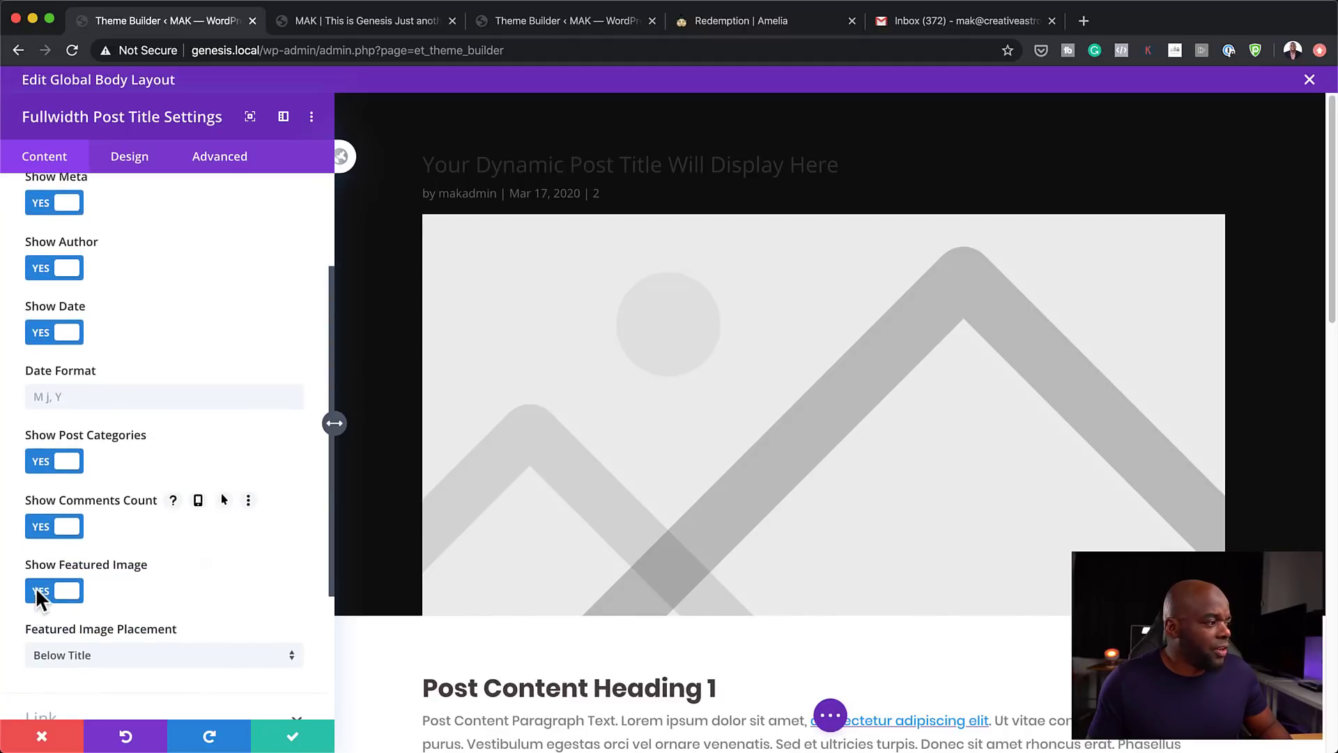
{"action": "left_click", "coordinate": [36, 590]}
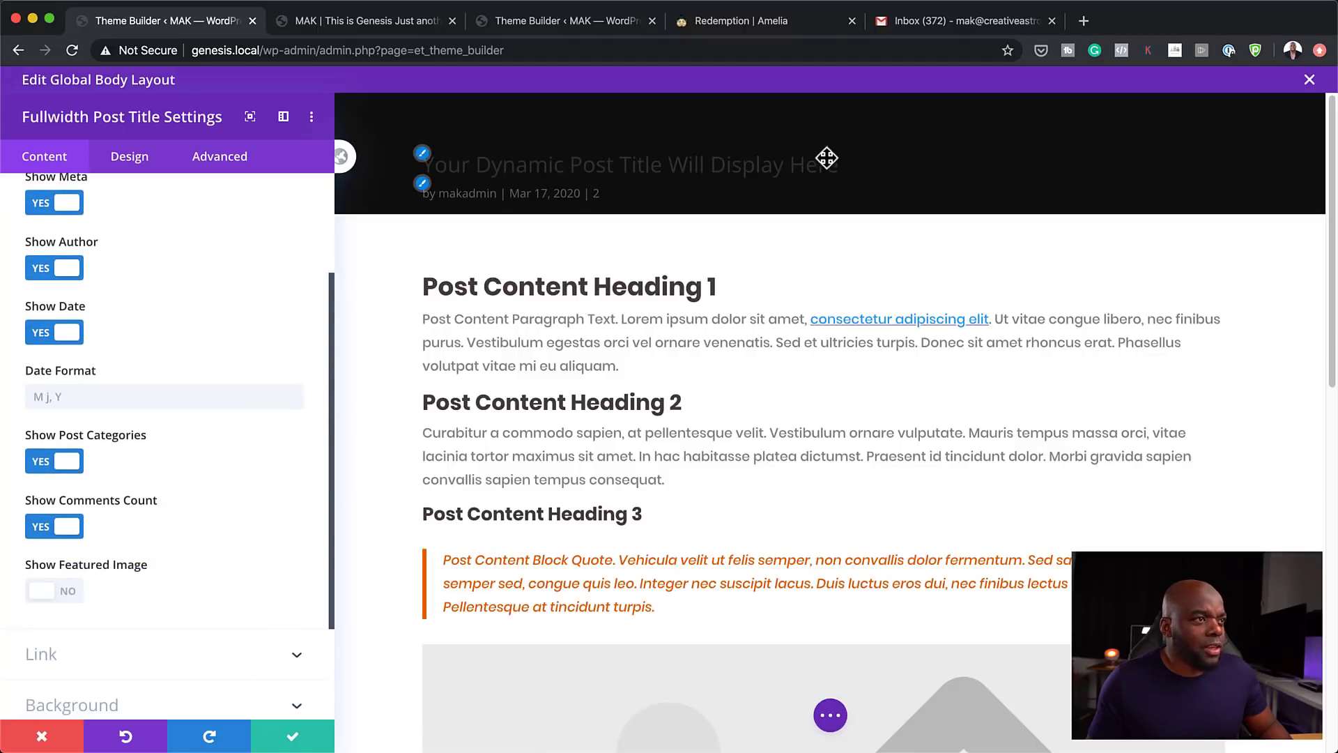
- Set the post title's font to Poppins and its text colour to the saved cream swatch
{"action": "left_click", "coordinate": [412, 167]}
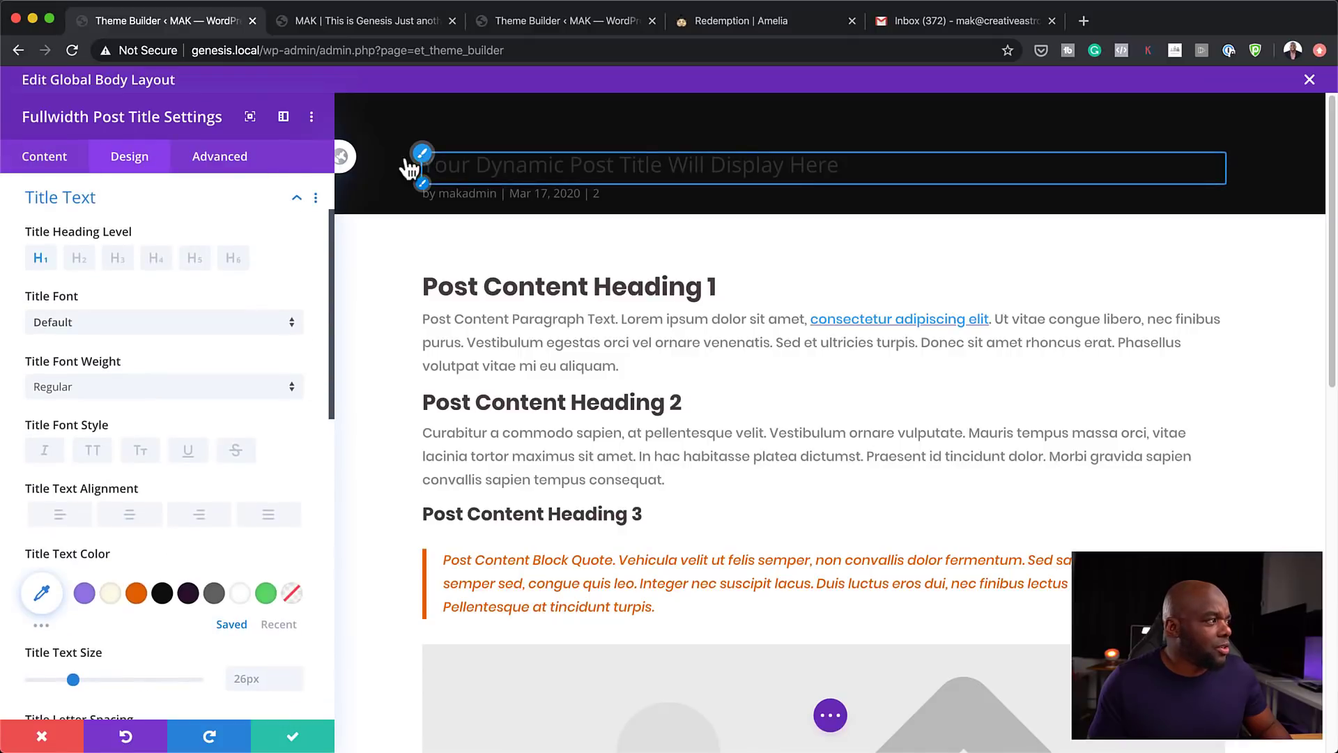
{"action": "left_click", "coordinate": [98, 336]}
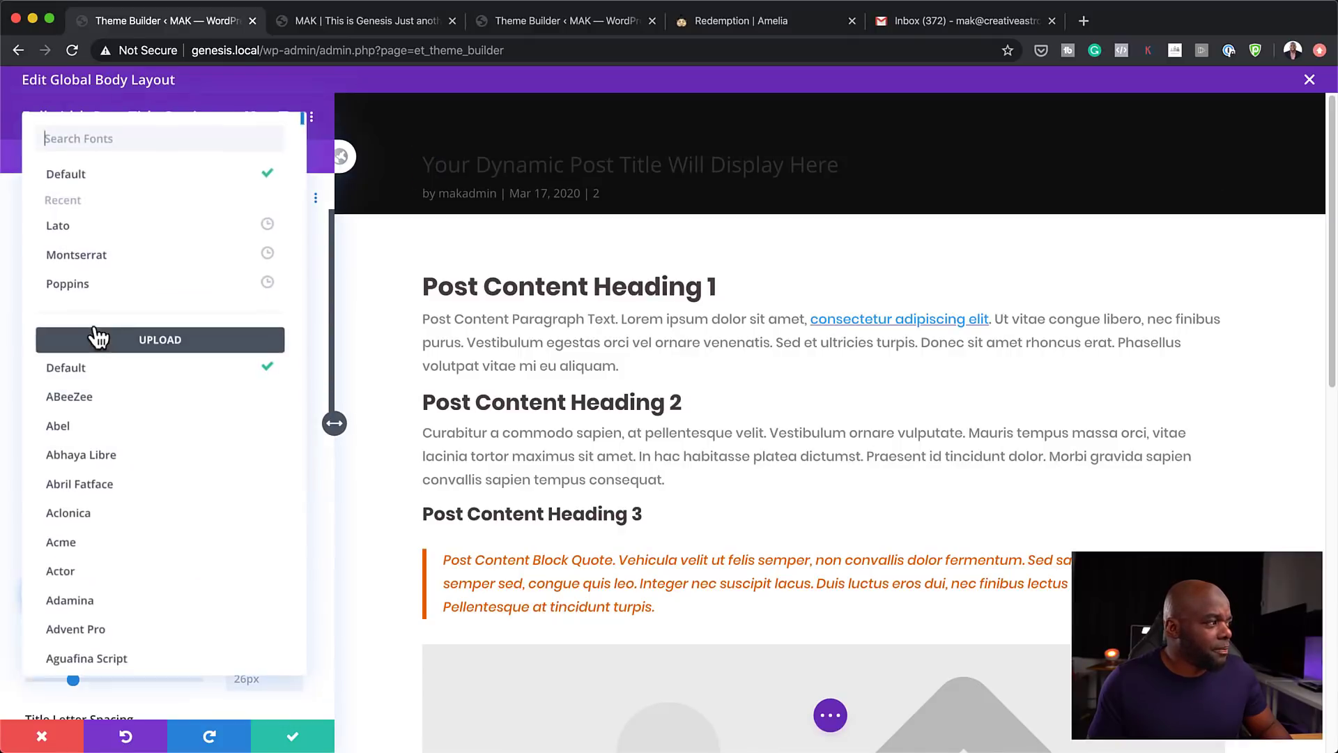
{"action": "left_click", "coordinate": [108, 288]}
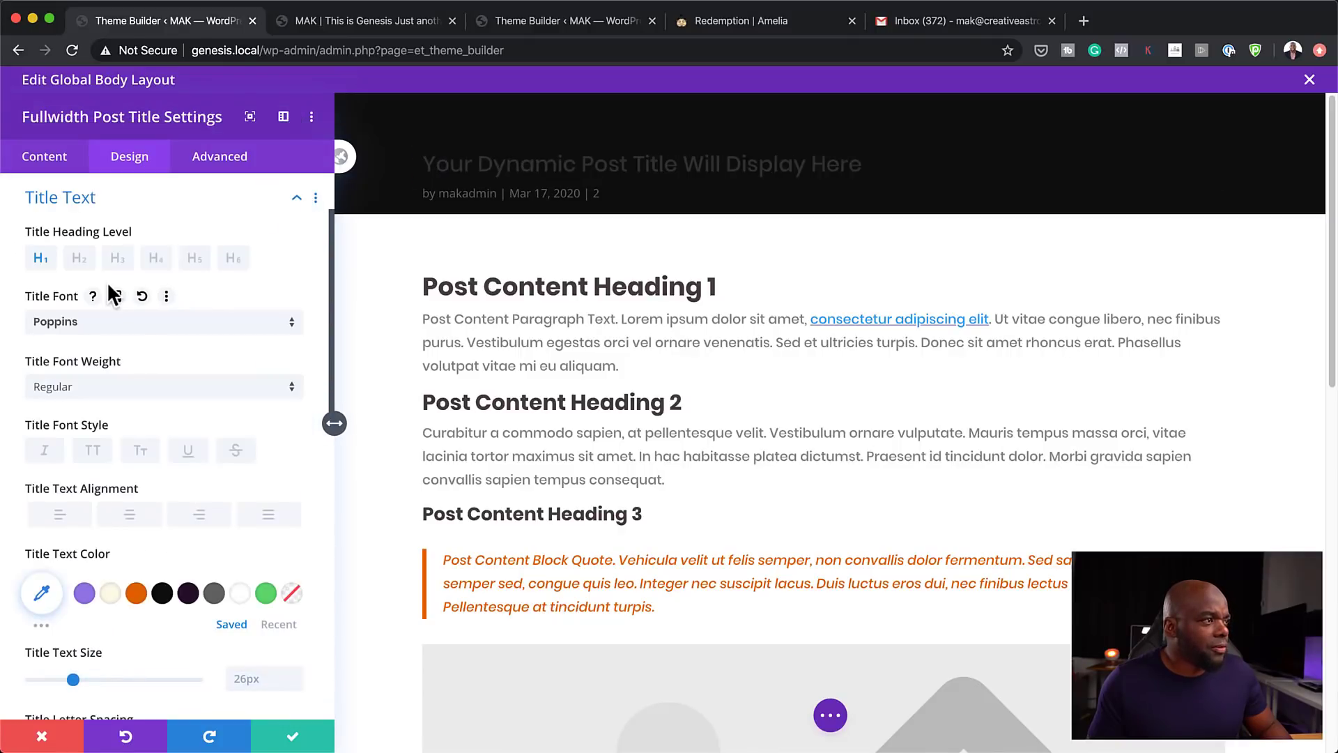
{"action": "left_click", "coordinate": [110, 593]}
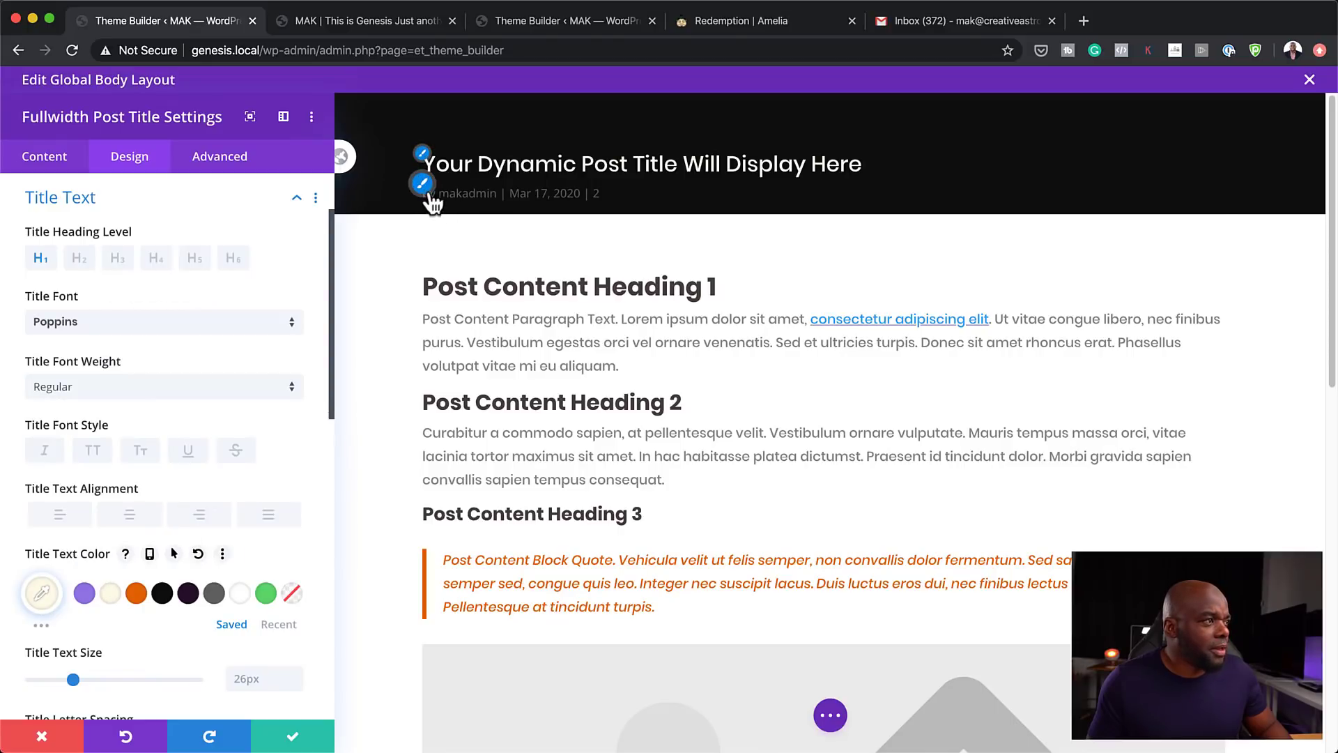
- Style the post title's meta text as uppercase, Light weight, the saved cream swatch colour and 12px size
{"action": "left_click", "coordinate": [427, 198]}
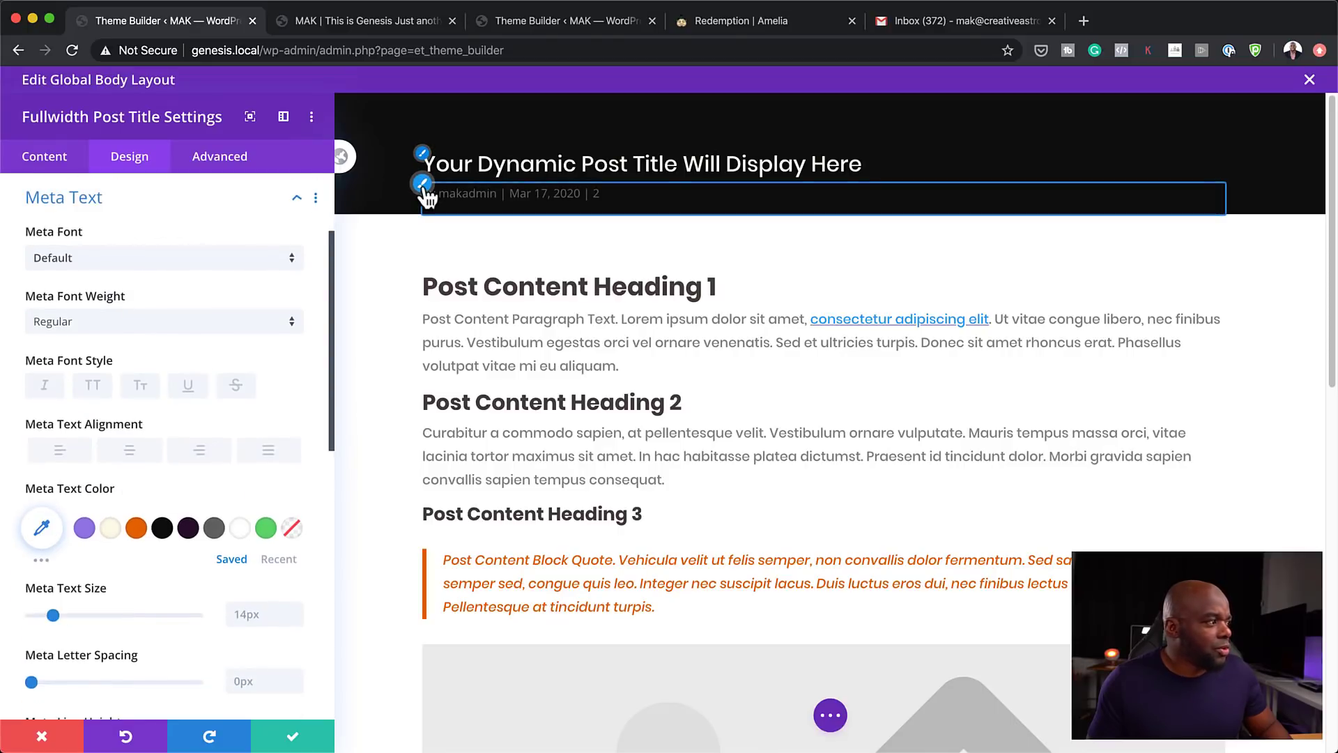
{"action": "left_click", "coordinate": [97, 389]}
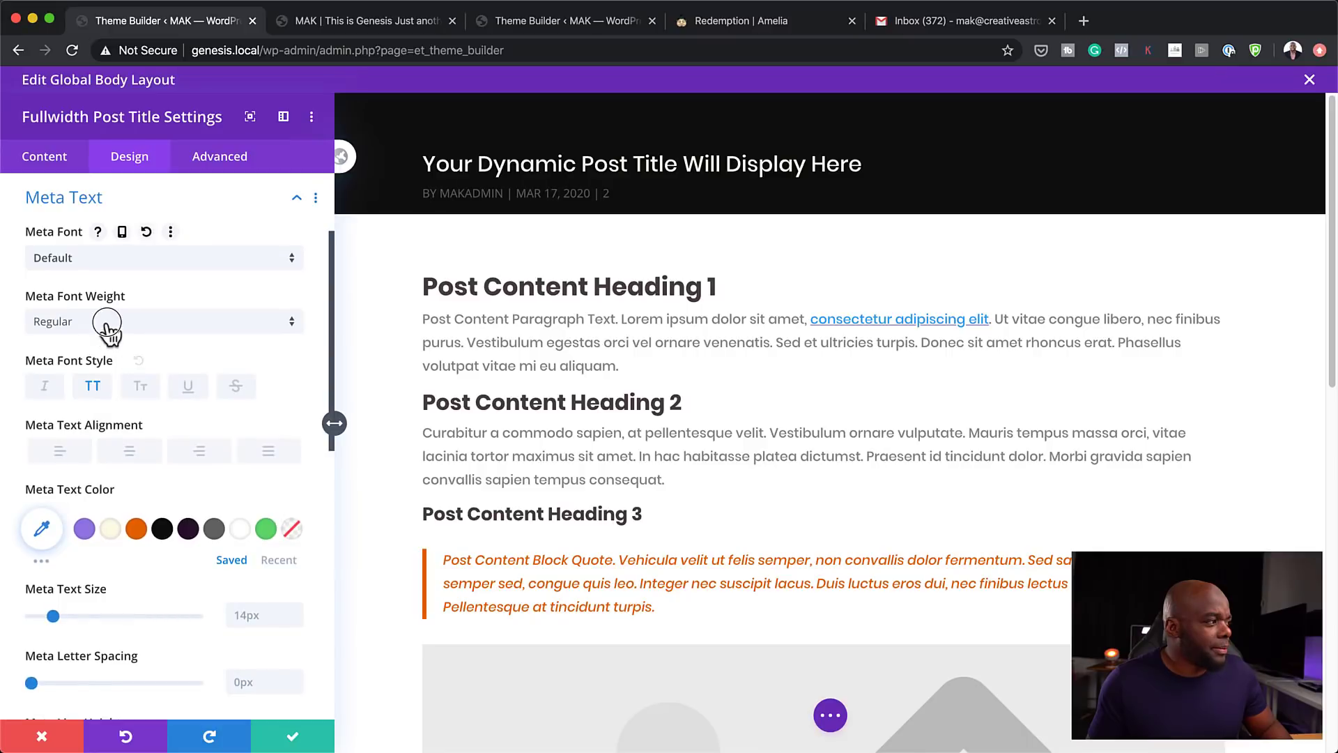
{"action": "left_click", "coordinate": [108, 327]}
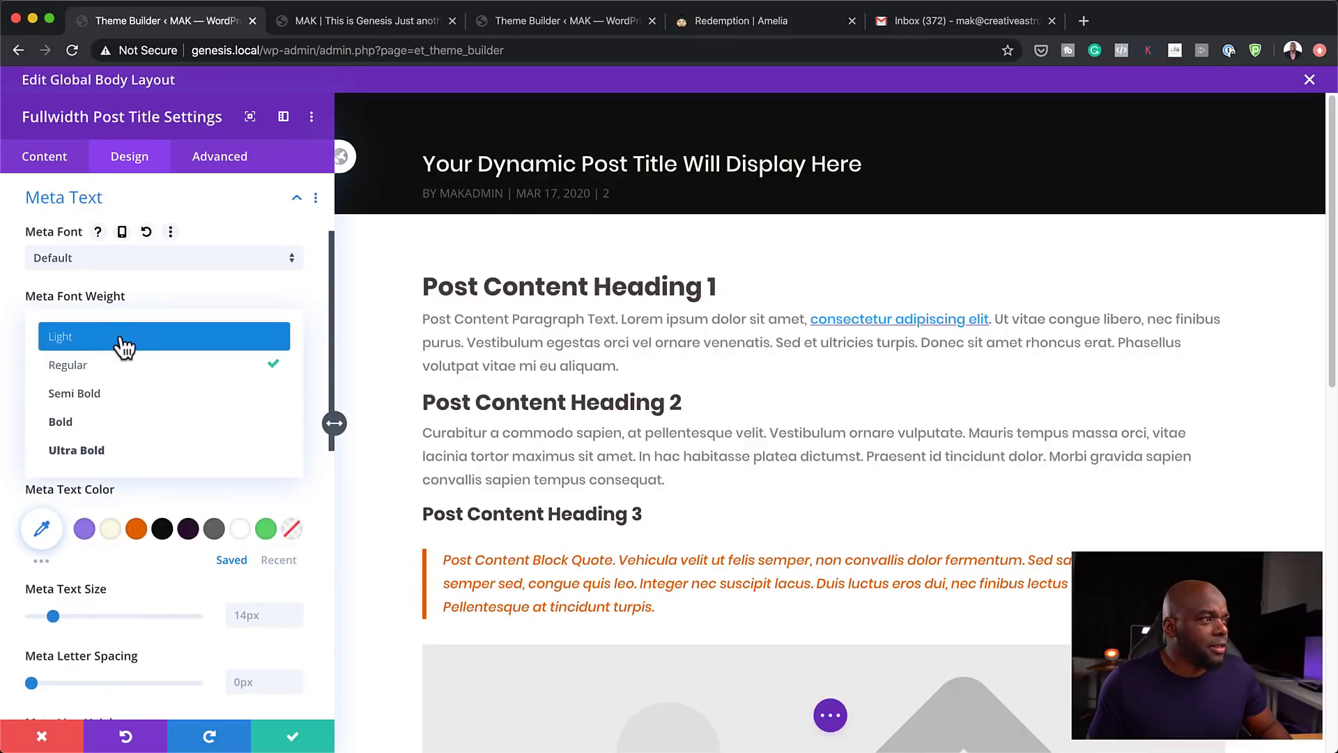
{"action": "left_click", "coordinate": [124, 338]}
{"action": "left_click", "coordinate": [109, 532]}
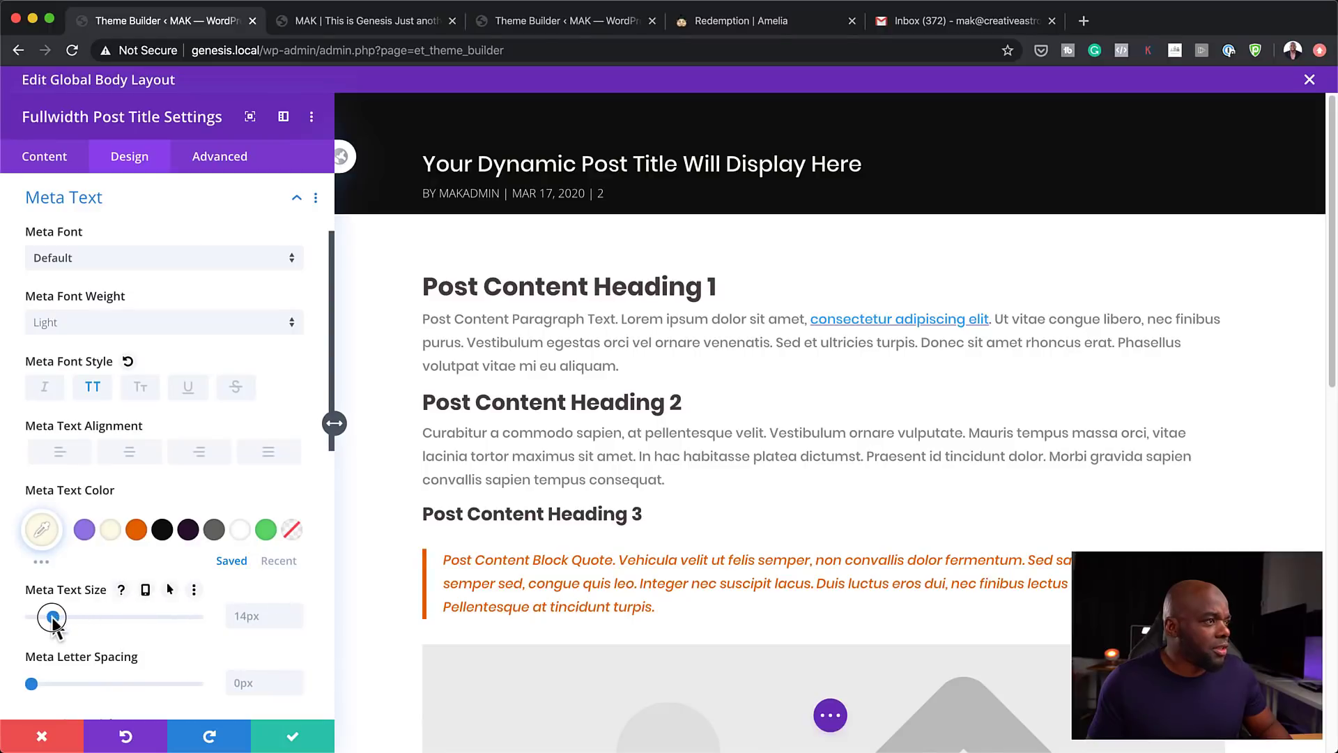
{"action": "left_click_drag", "start_coordinate": [53, 618], "coordinate": [50, 619]}
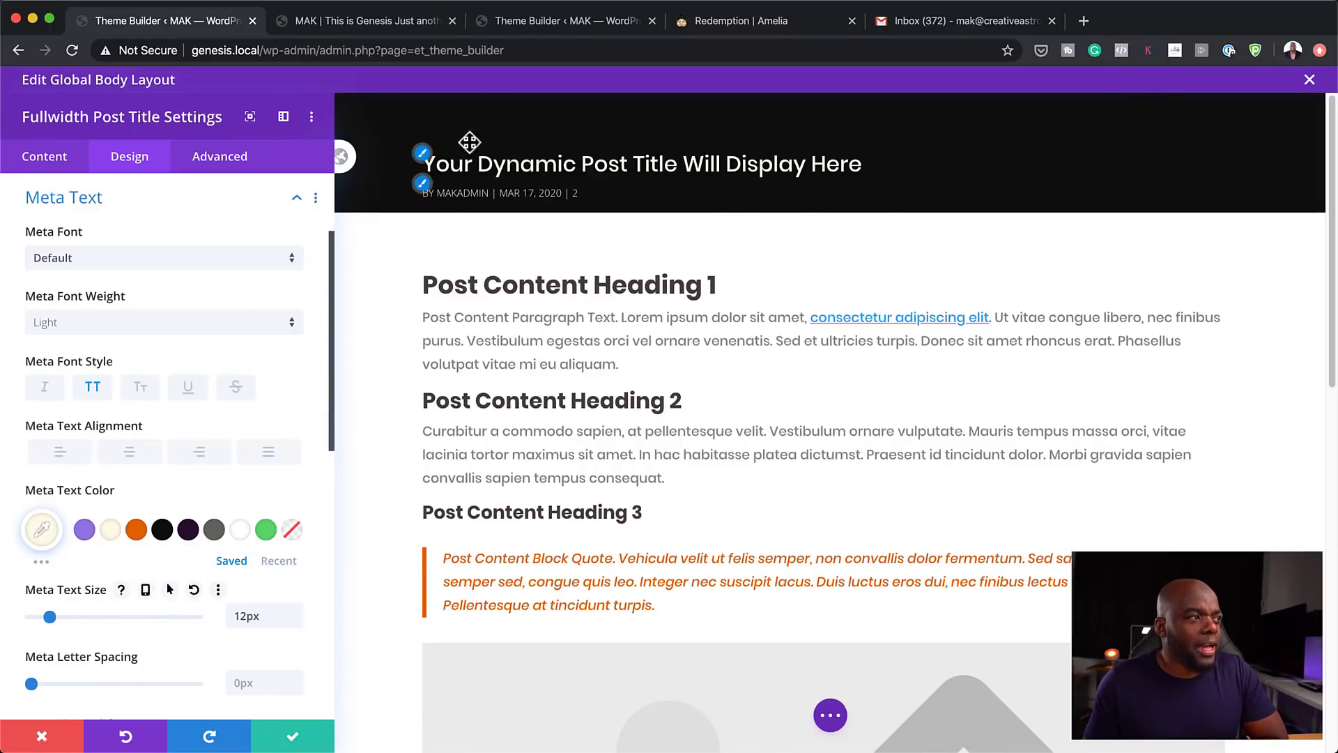
- Accept the post title module settings, close the global body layout, and save the Theme Builder changes
{"action": "left_click", "coordinate": [294, 740]}
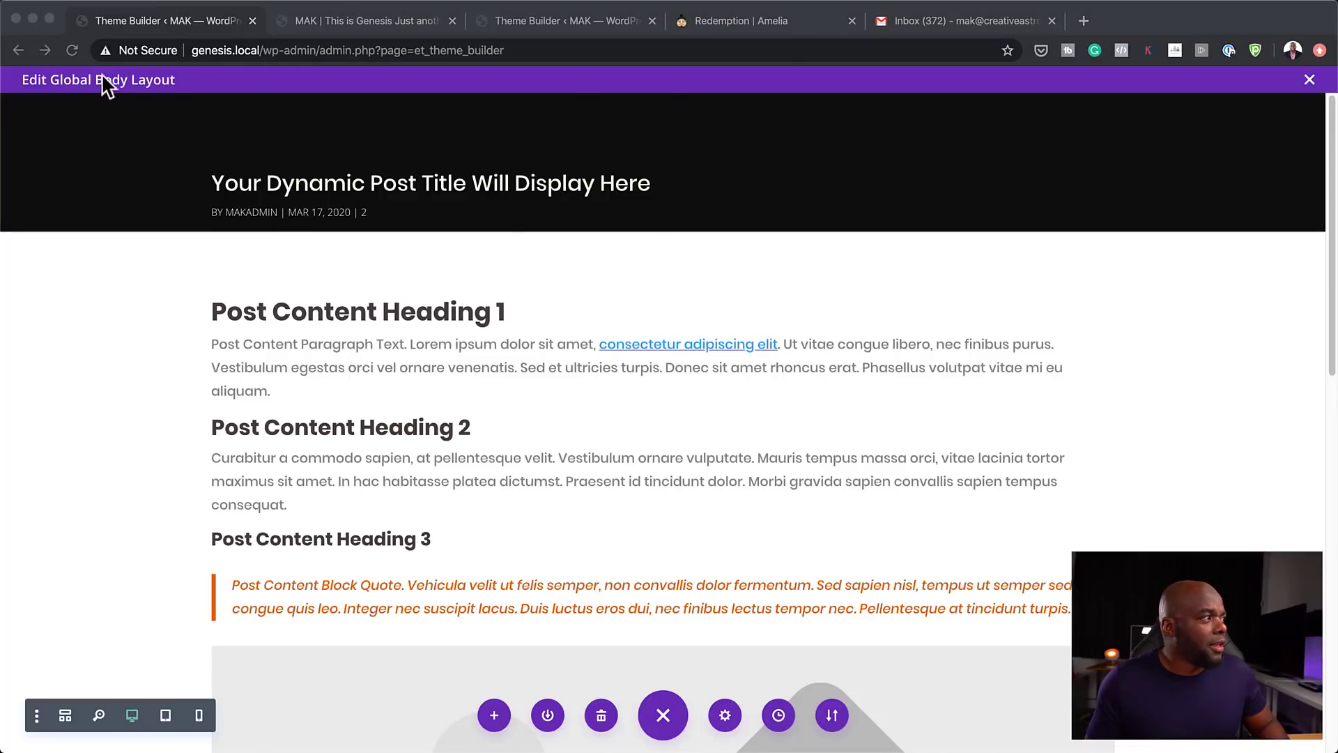
{"action": "left_click", "coordinate": [1309, 80]}
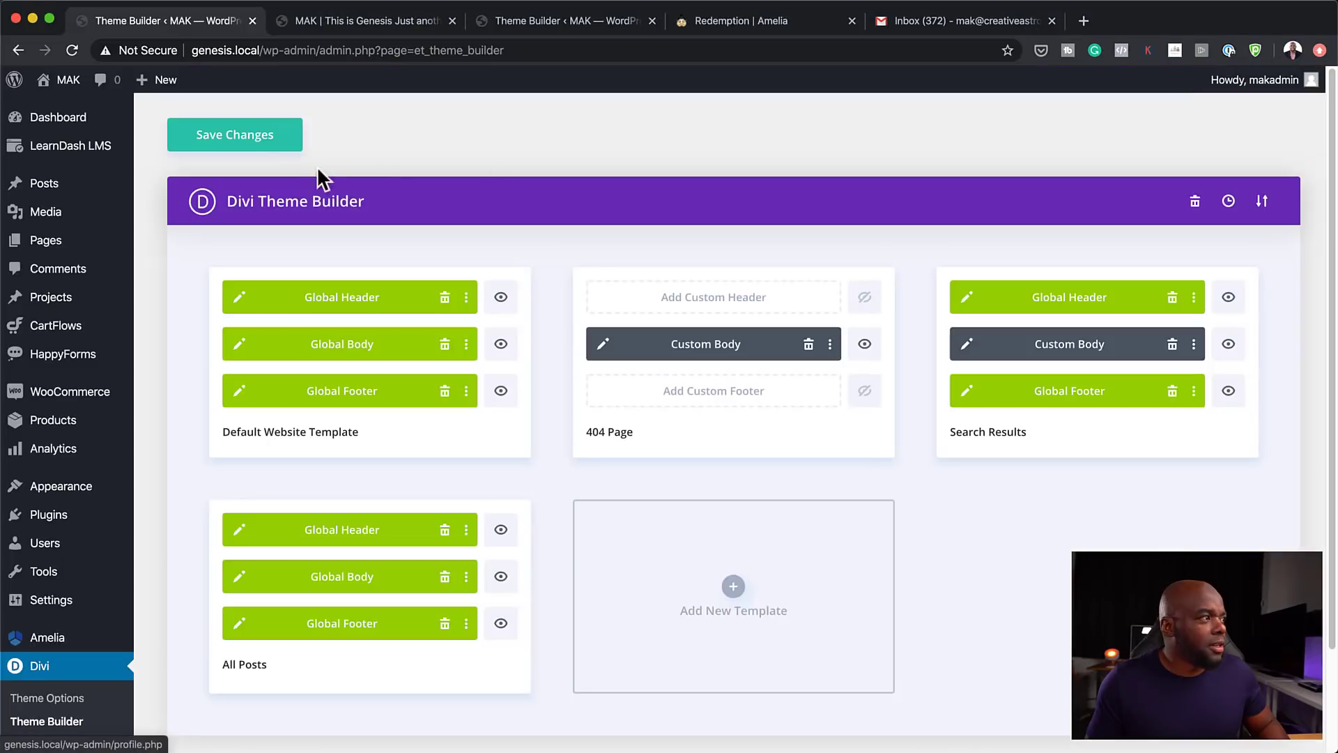
{"action": "left_click", "coordinate": [246, 127]}
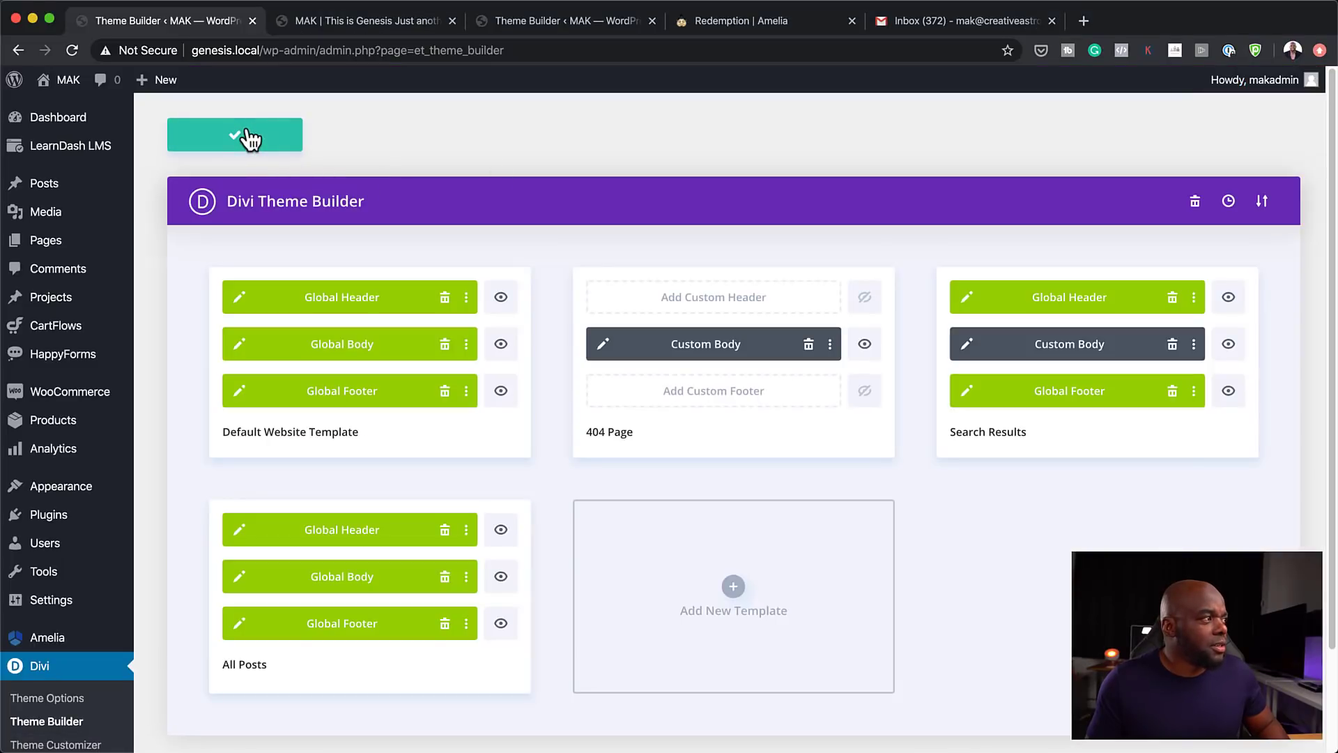
- View Post 1's live page from the posts list, and open the post for editing to examine its content
{"action": "mouse_move", "coordinate": [122, 183]}
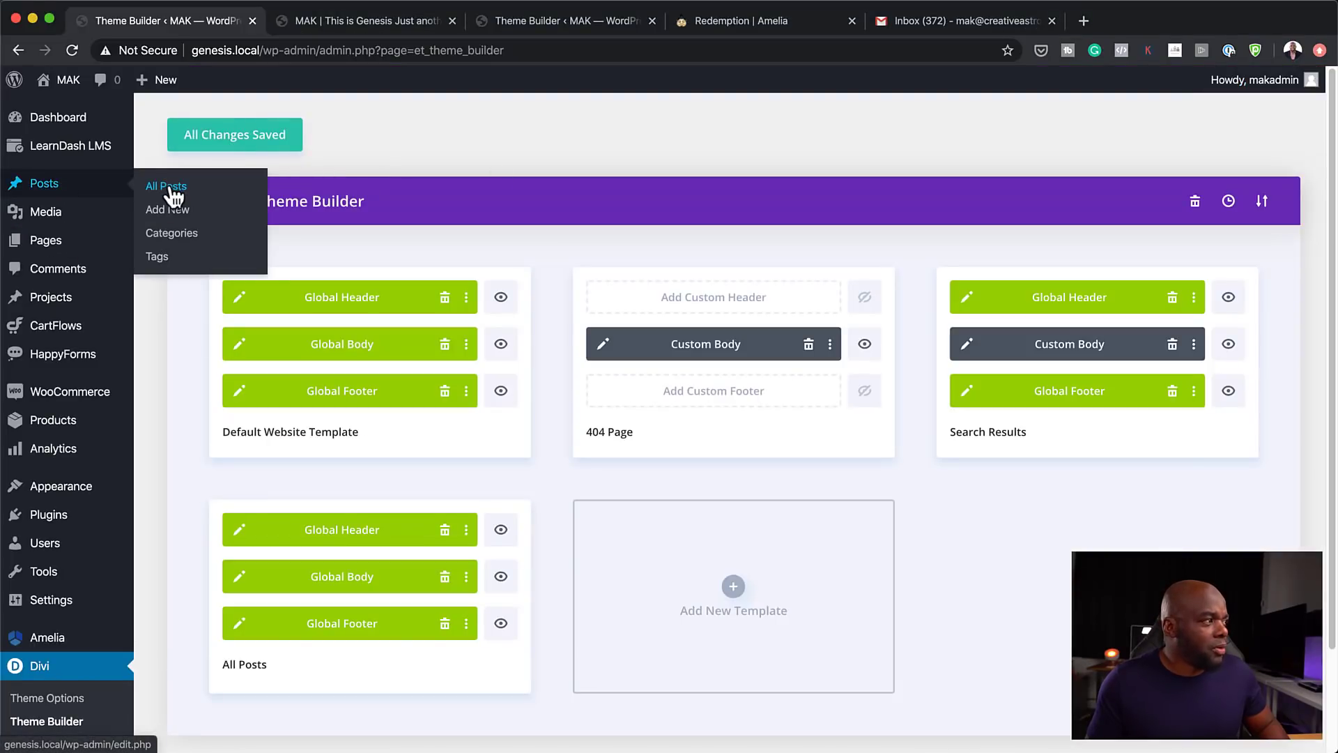
{"action": "left_click", "coordinate": [170, 189]}
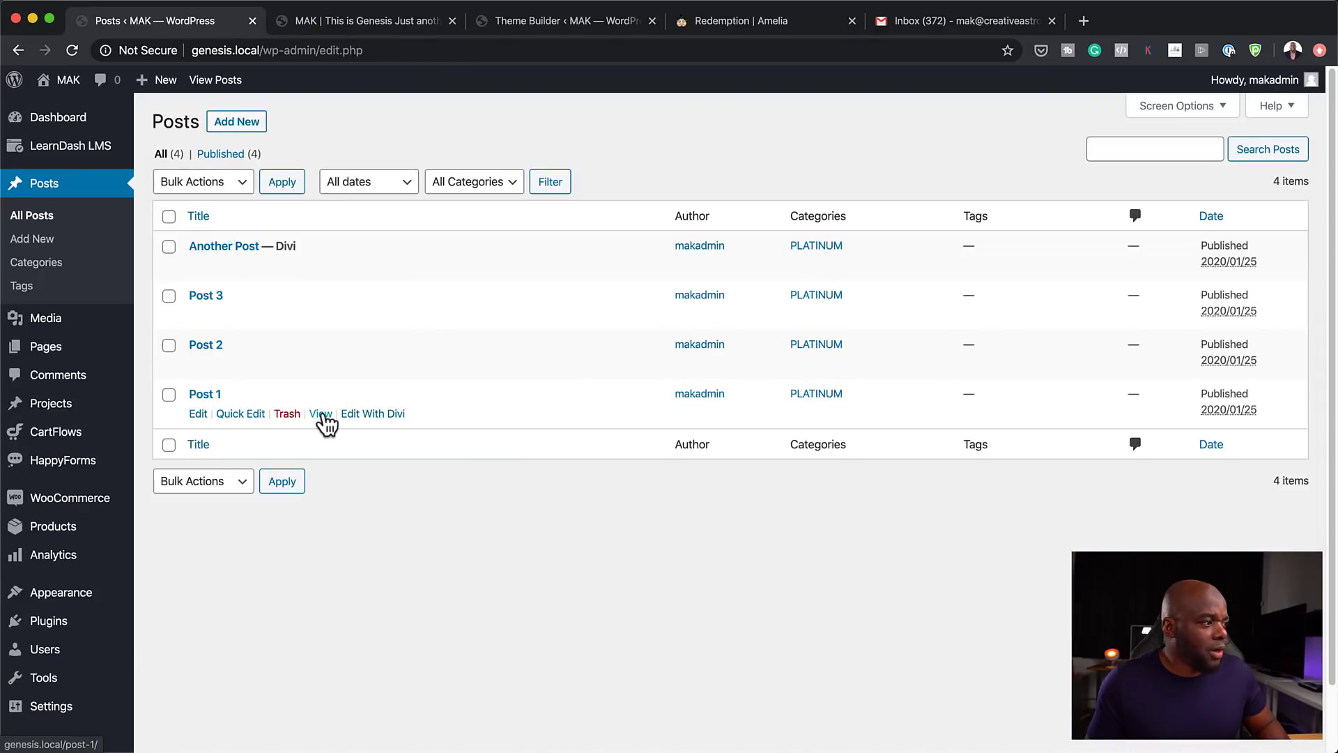
{"action": "left_click", "coordinate": [322, 415]}
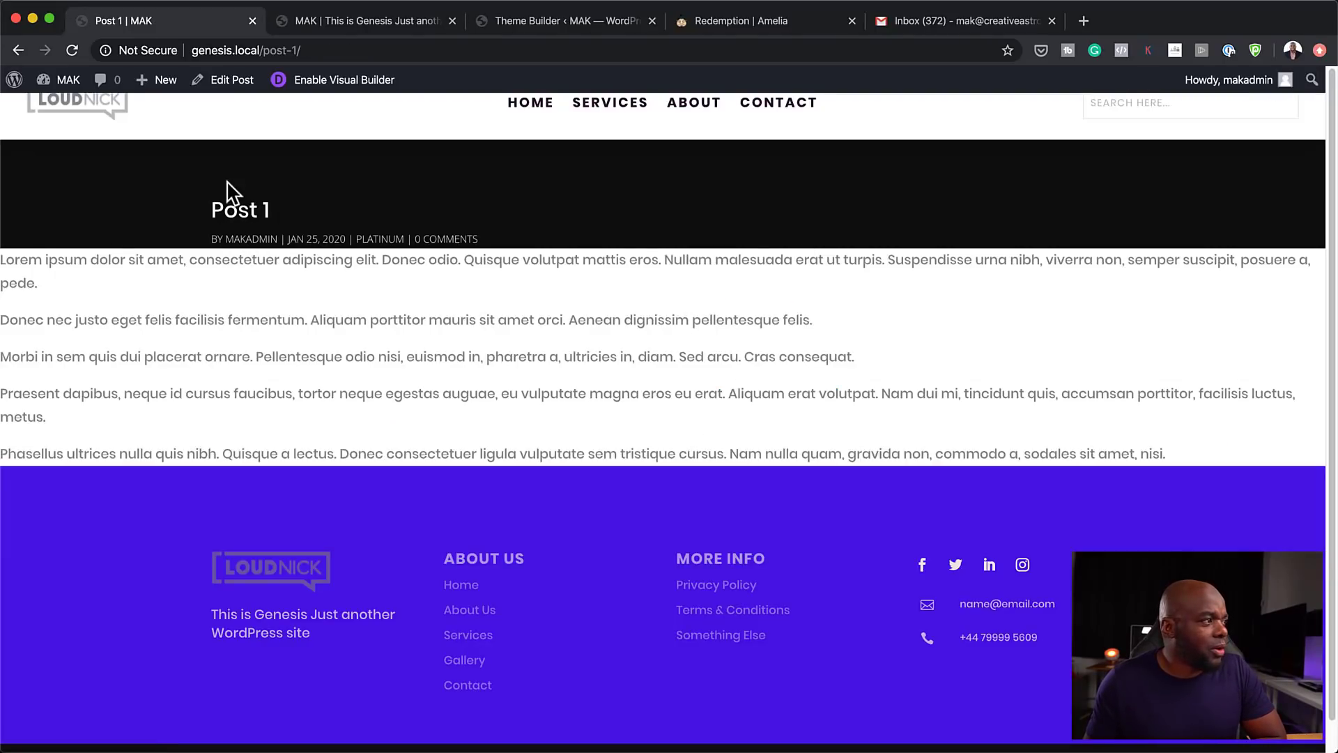
{"action": "left_click_drag", "start_coordinate": [212, 209], "coordinate": [280, 211]}
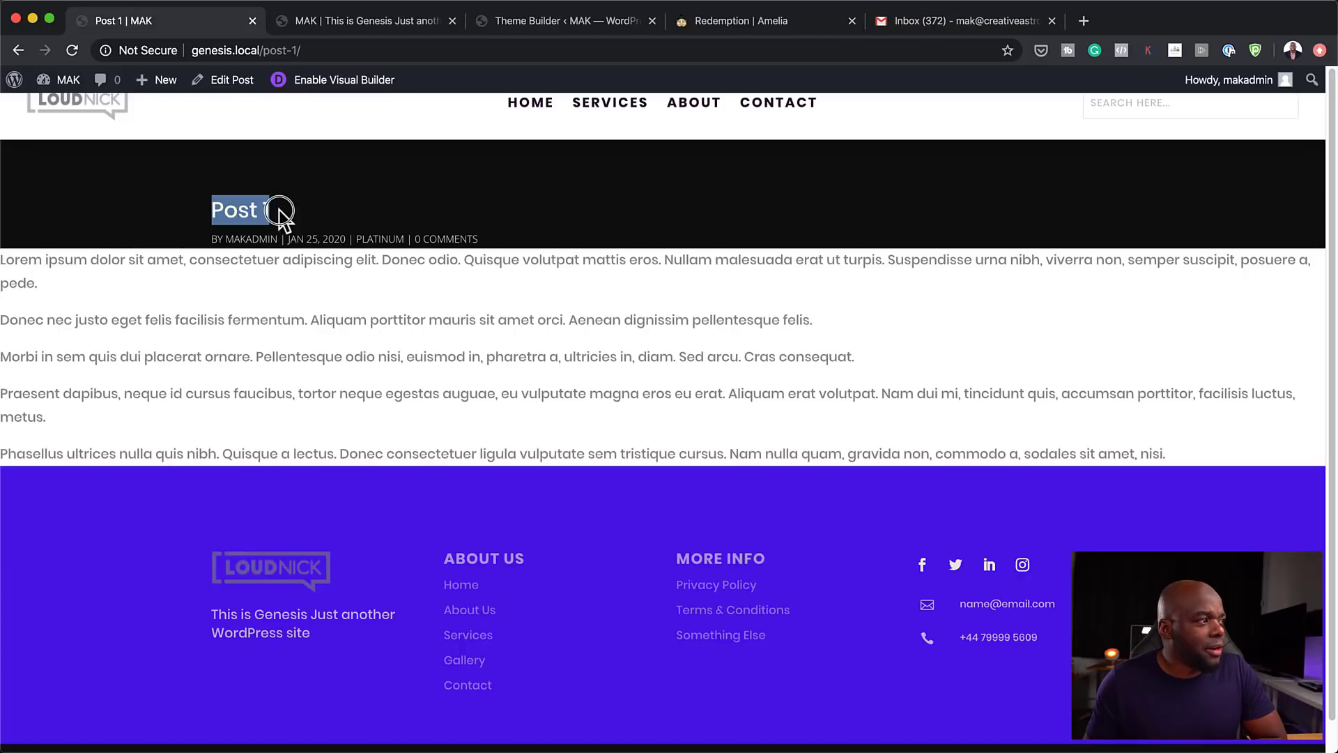
{"action": "left_click", "coordinate": [226, 79]}
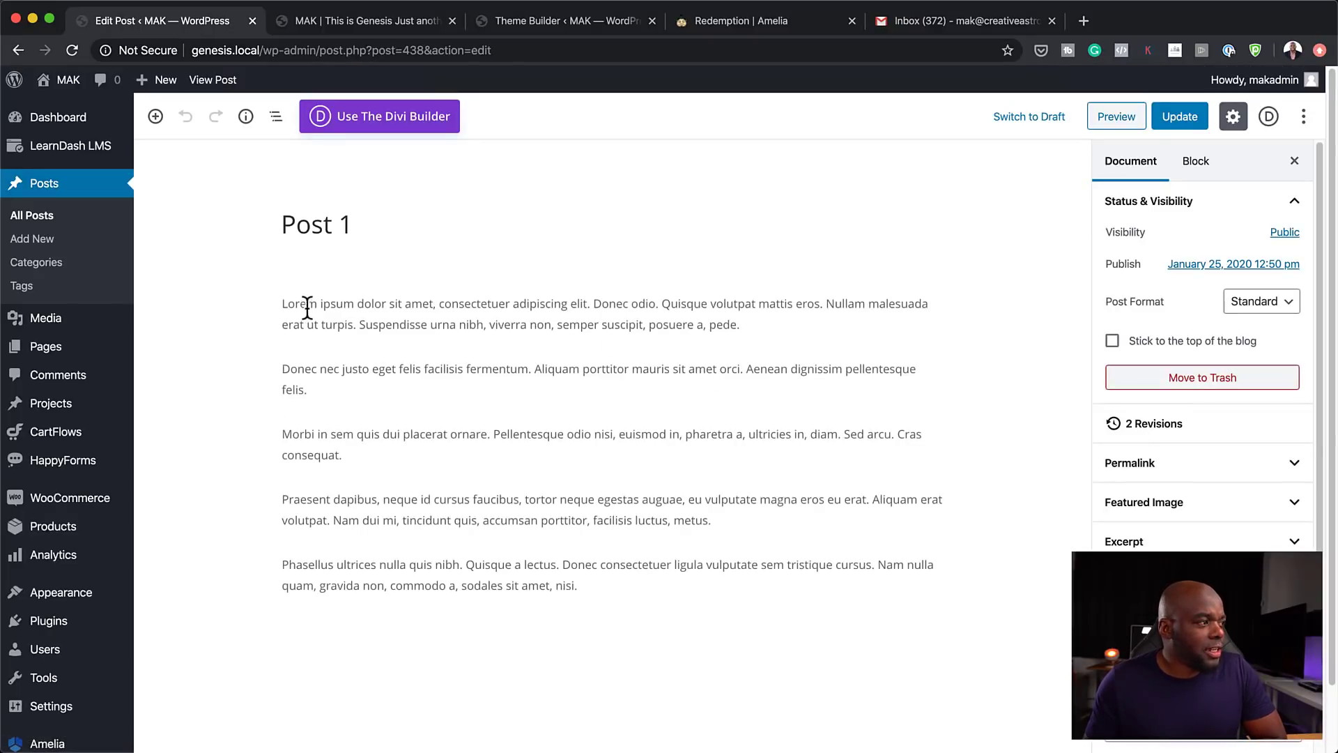
{"action": "left_click", "coordinate": [612, 587]}
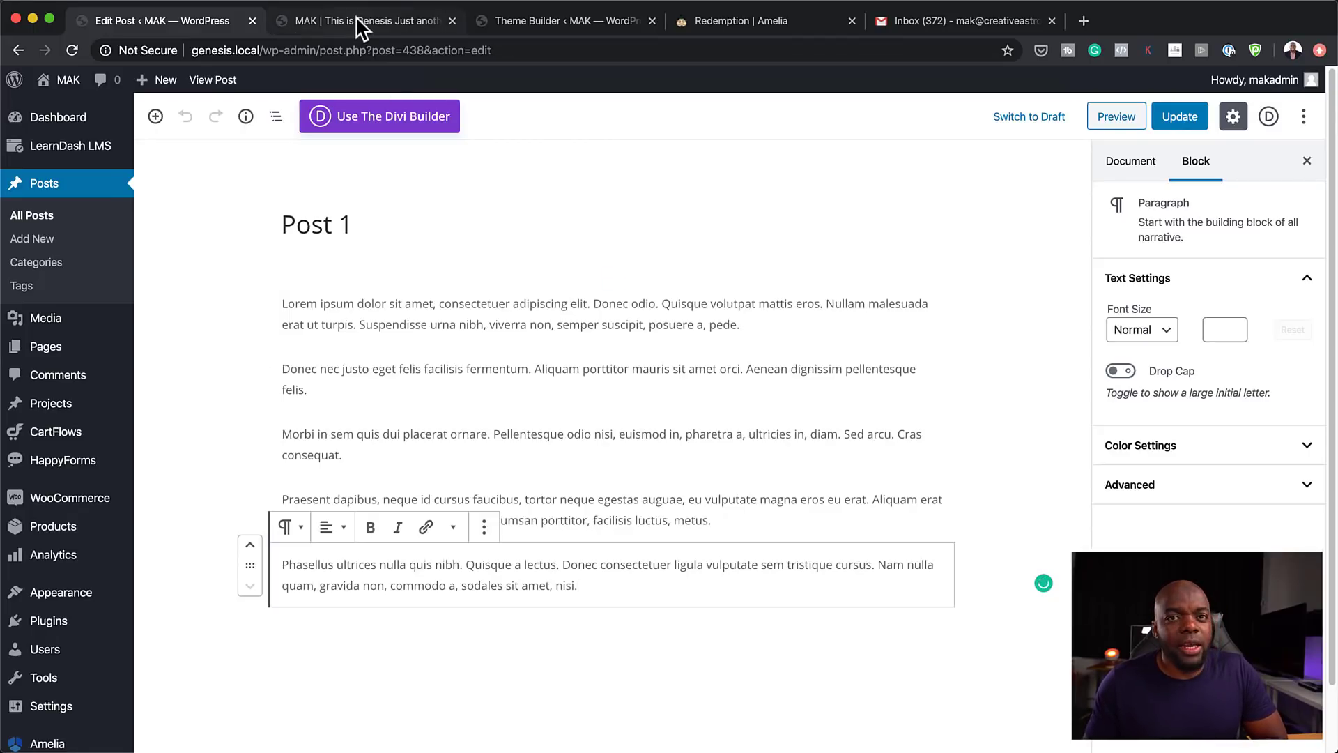
- Return to the Divi Theme Builder, delete the All Posts template, and save the changes
{"action": "left_click", "coordinate": [390, 28]}
{"action": "left_click", "coordinate": [542, 21]}
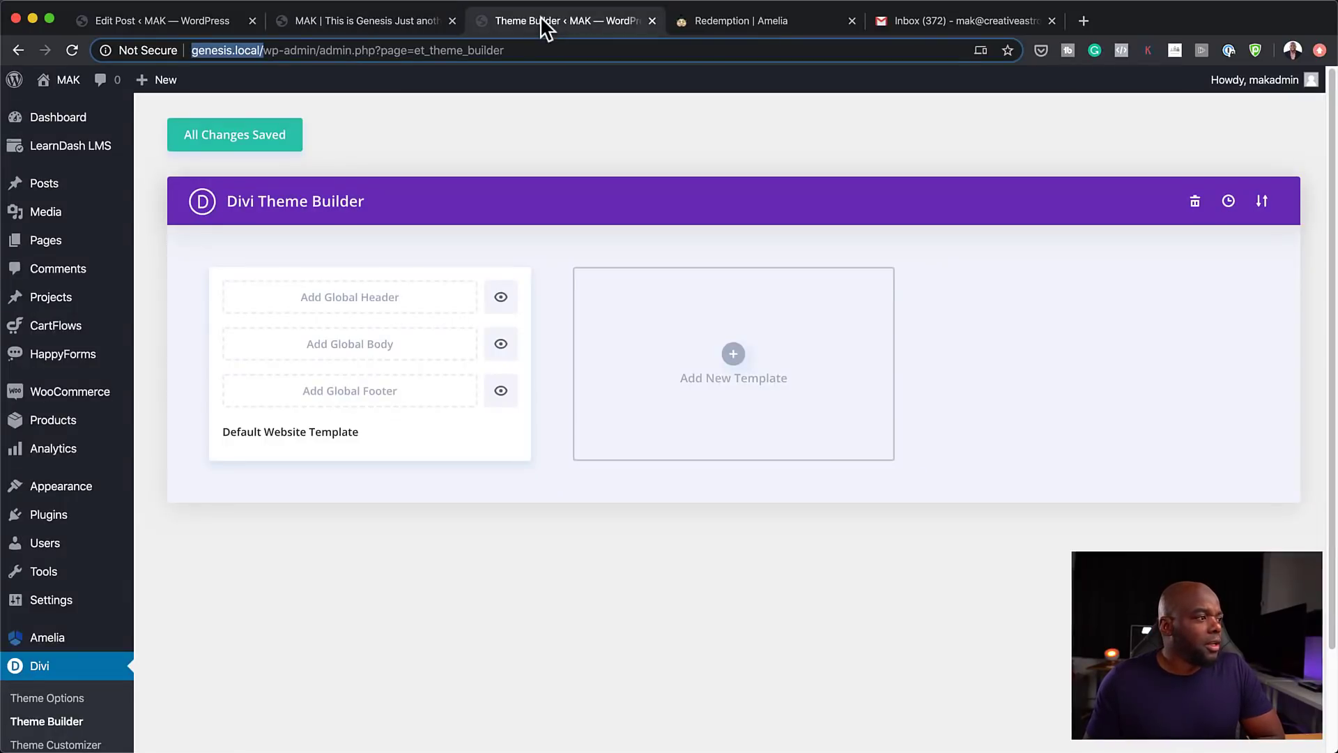
{"action": "left_click", "coordinate": [230, 21]}
{"action": "mouse_move", "coordinate": [68, 715]}
{"action": "left_click", "coordinate": [216, 577]}
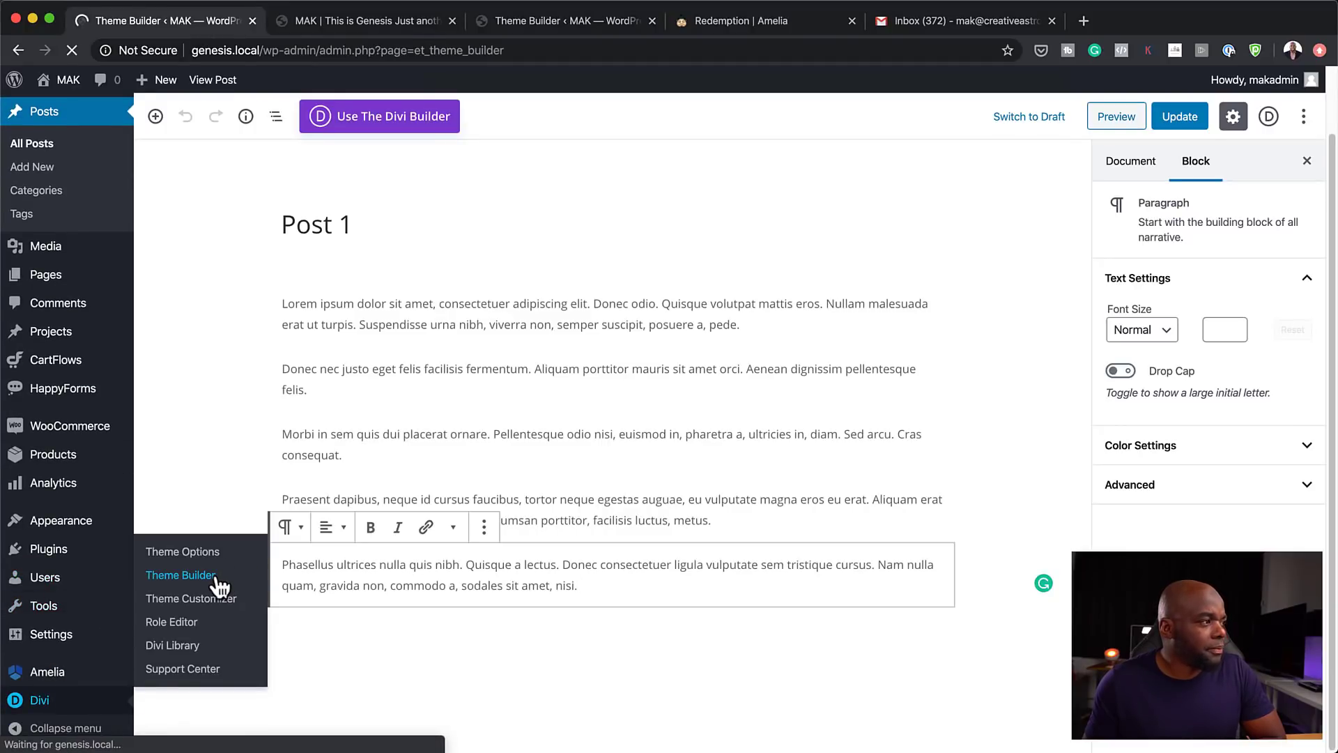
{"action": "scroll", "coordinate": [515, 544], "scroll_direction": "down", "scroll_amount": 1}
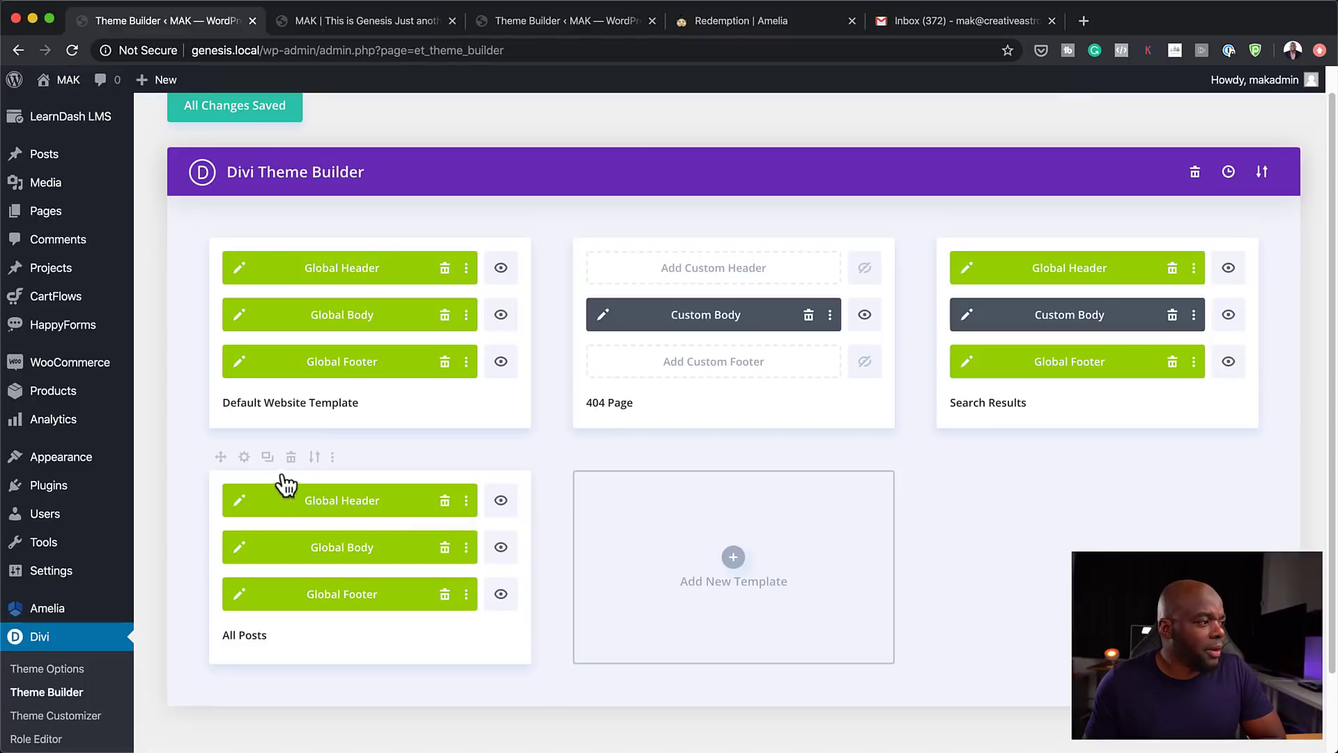
{"action": "left_click", "coordinate": [291, 458]}
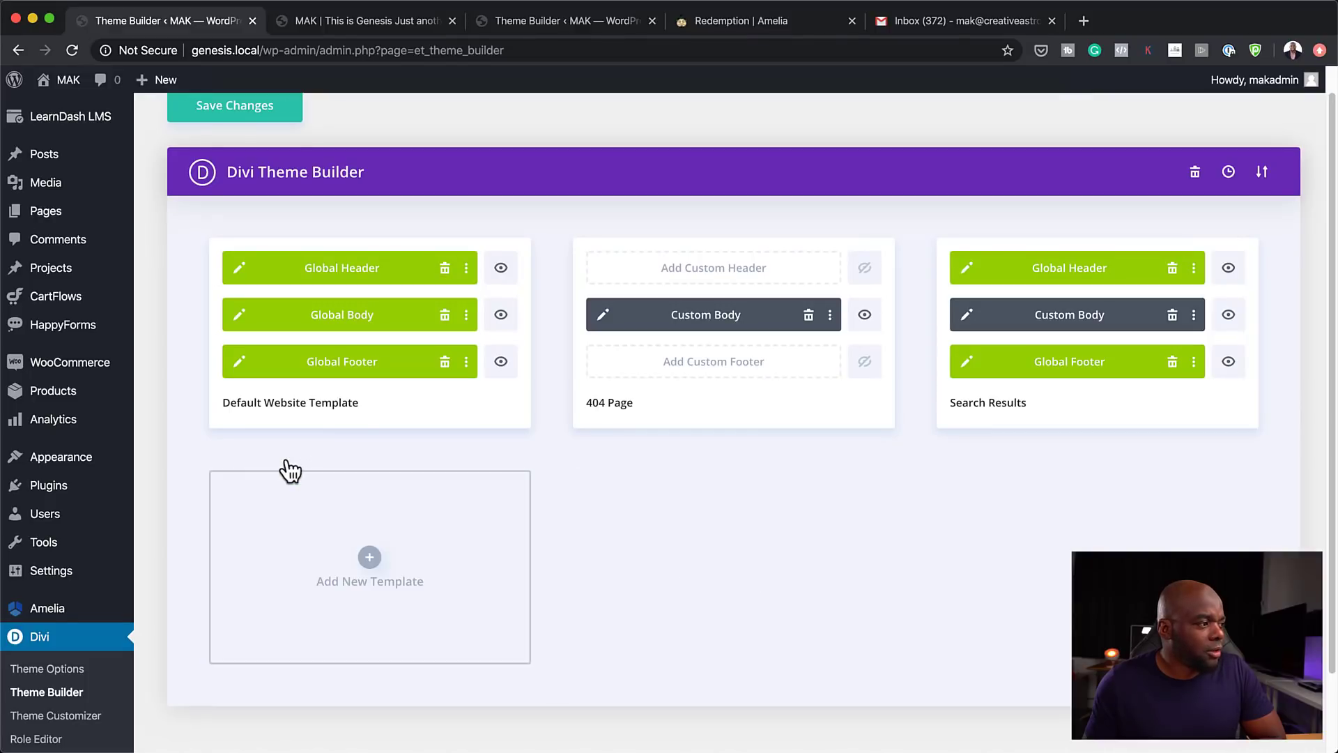
{"action": "left_click", "coordinate": [259, 115]}
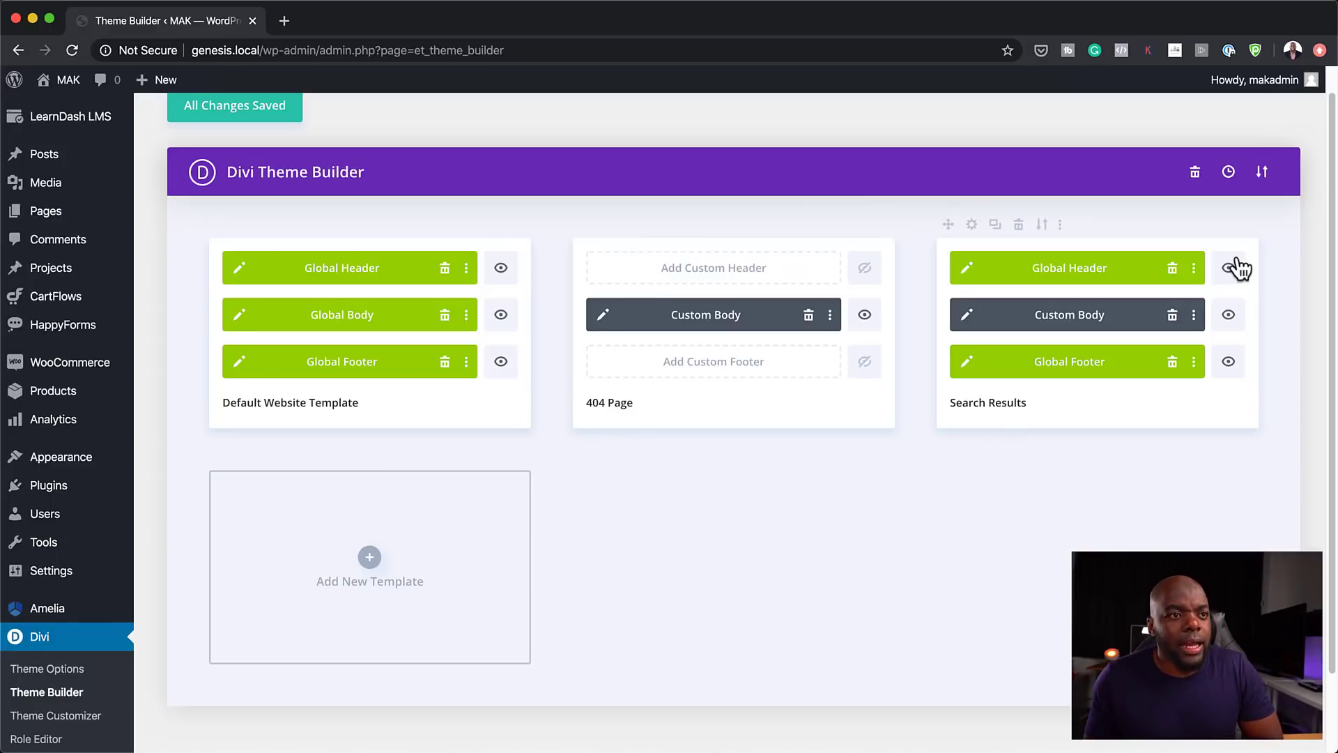
- Examine the Theme Builder's export options with Export All Templates turned off, trying the individual 404 Page, Search Results and Default Website Template choices
{"action": "left_click", "coordinate": [1263, 173]}
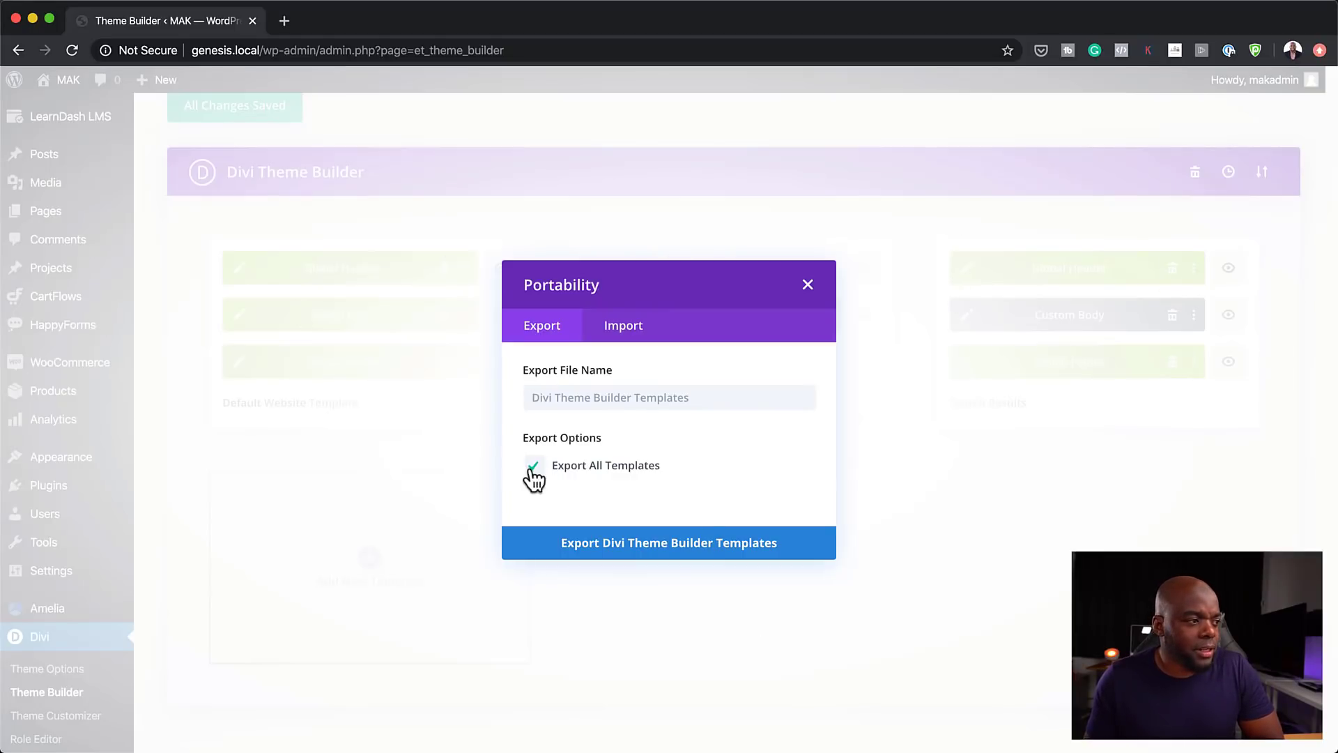
{"action": "left_click", "coordinate": [532, 474]}
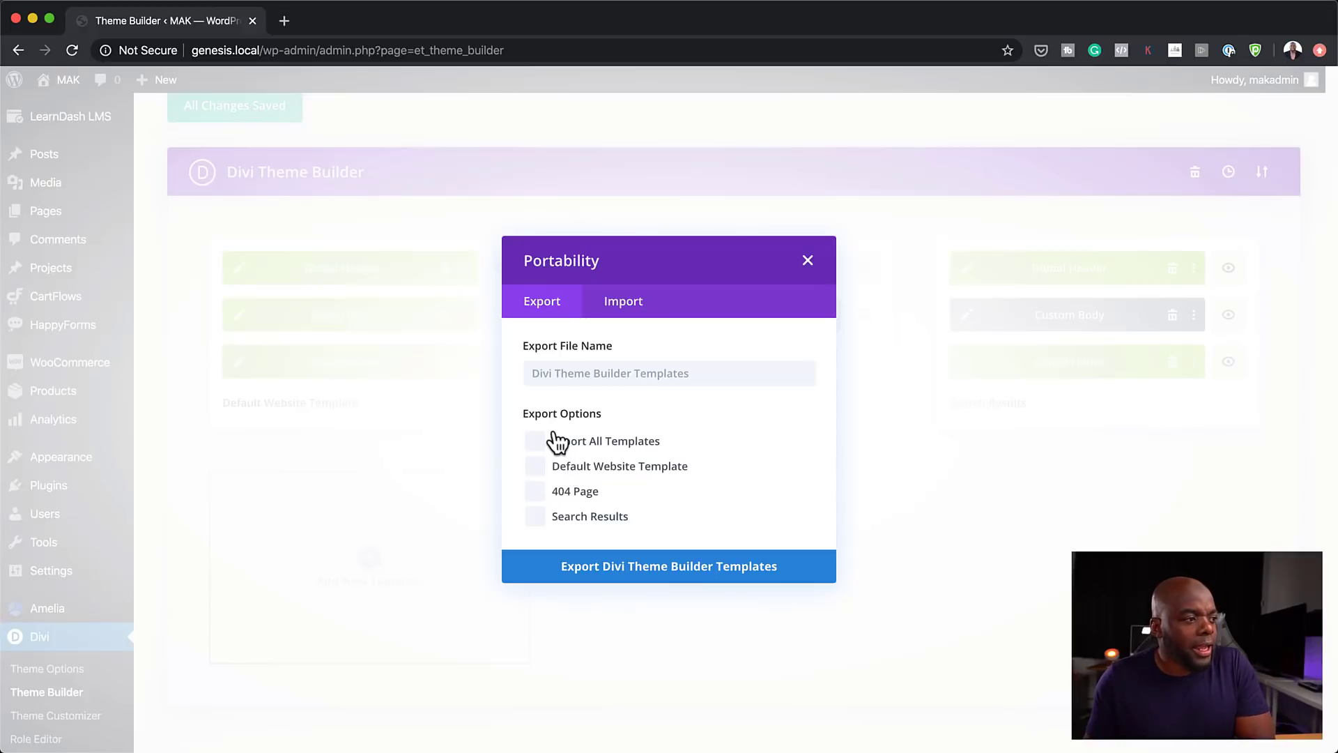
{"action": "left_click", "coordinate": [536, 492]}
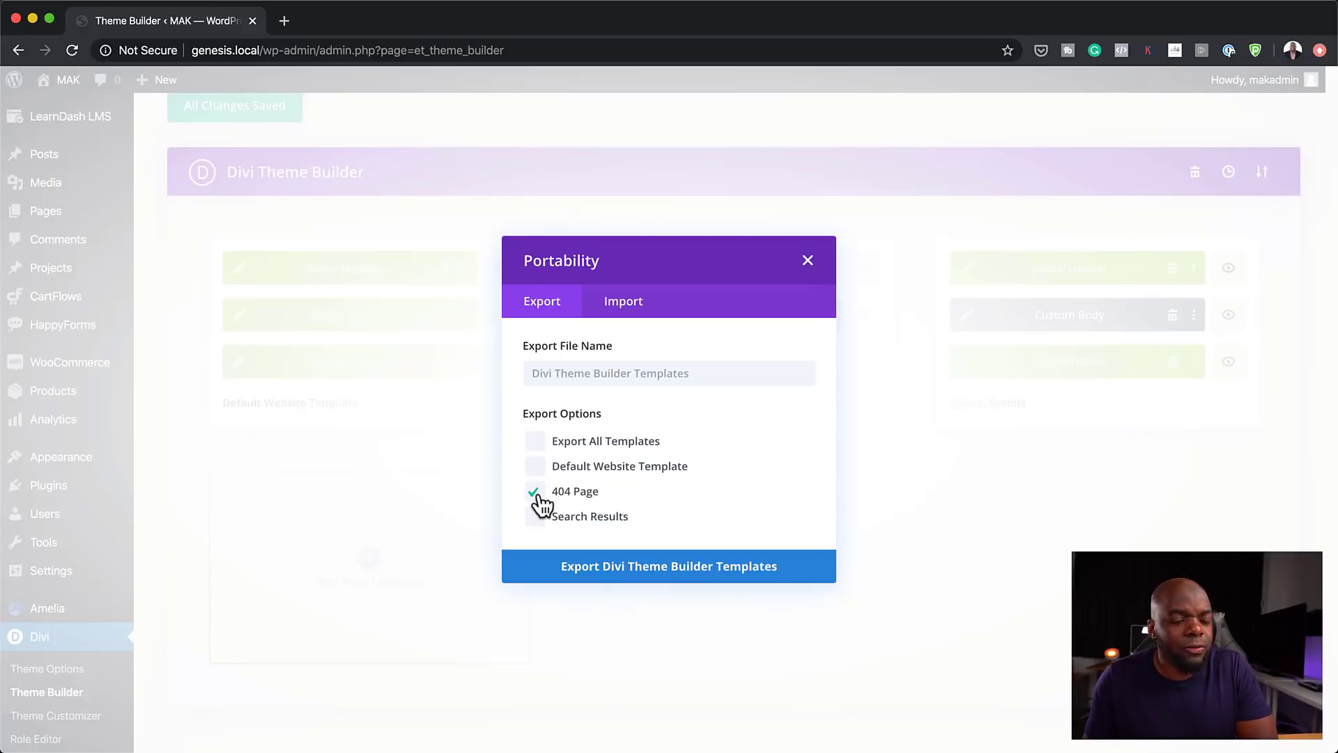
{"action": "left_click", "coordinate": [535, 493]}
{"action": "left_click", "coordinate": [534, 518]}
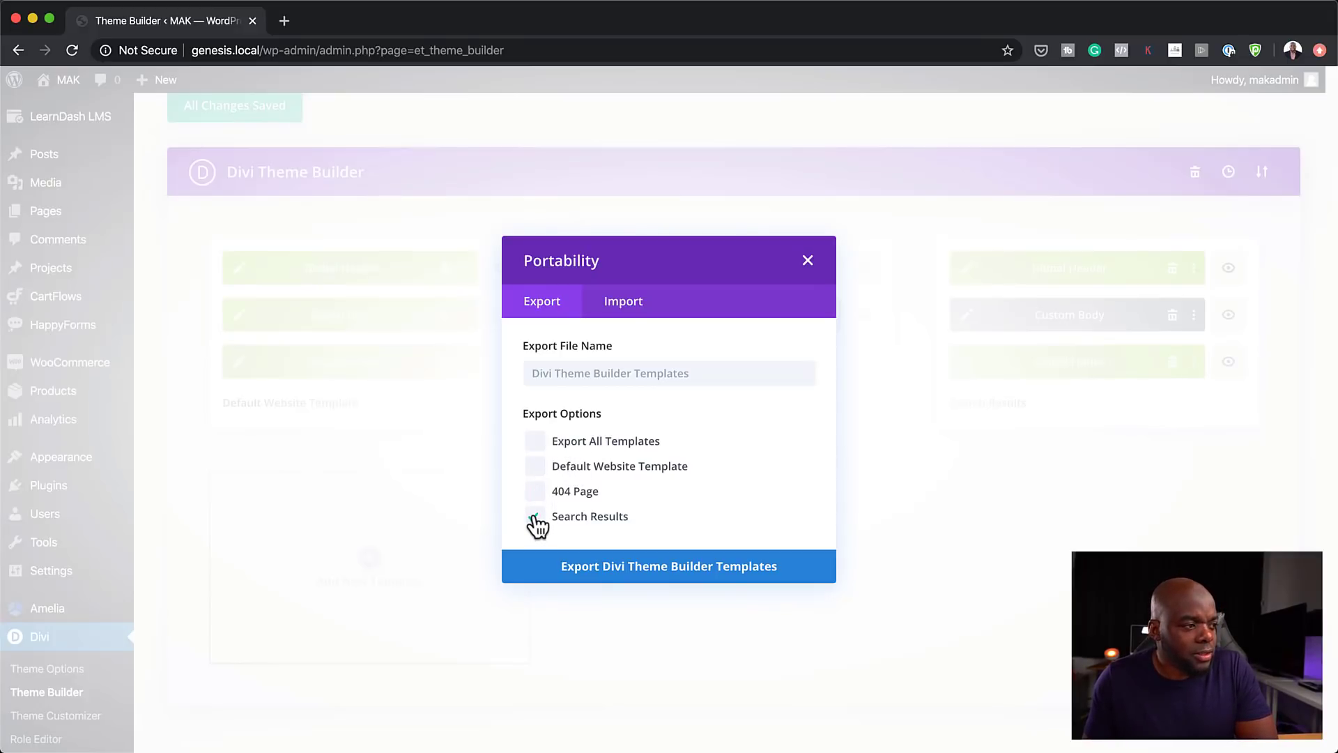
{"action": "left_click", "coordinate": [535, 519]}
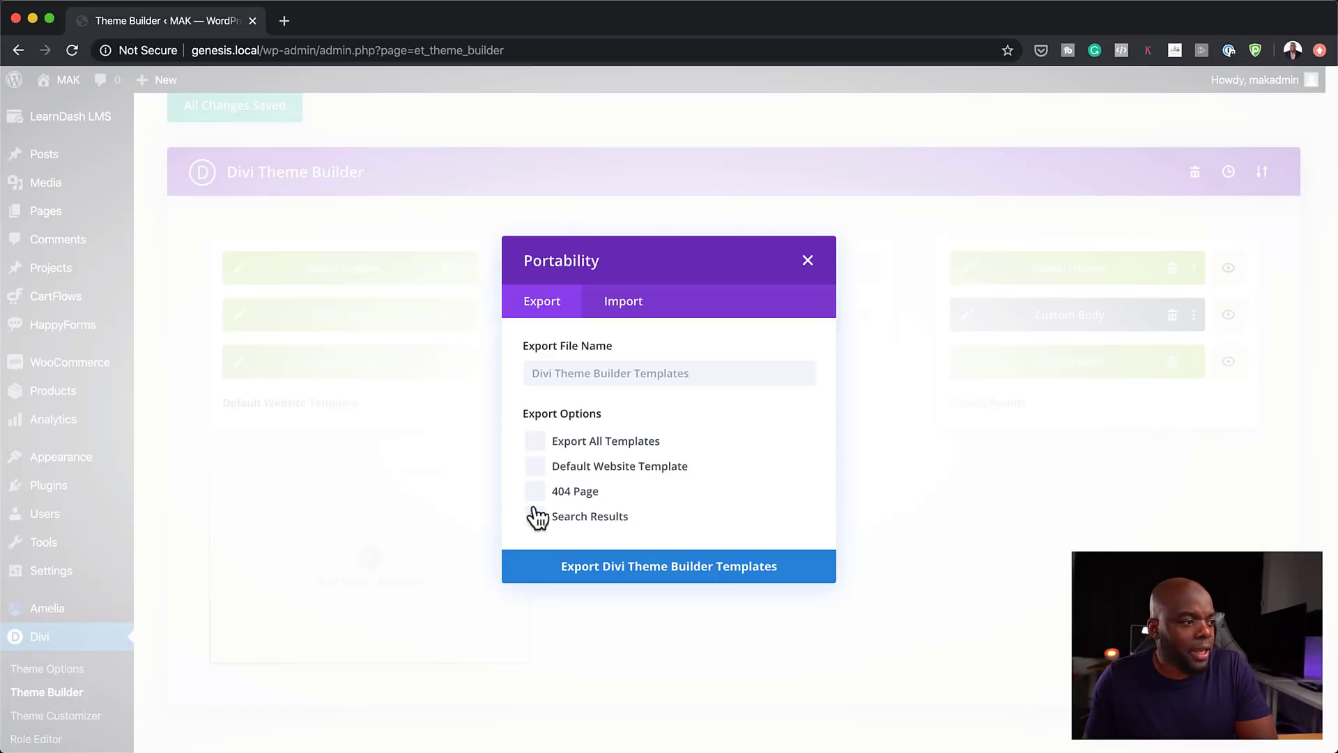
{"action": "left_click", "coordinate": [533, 468]}
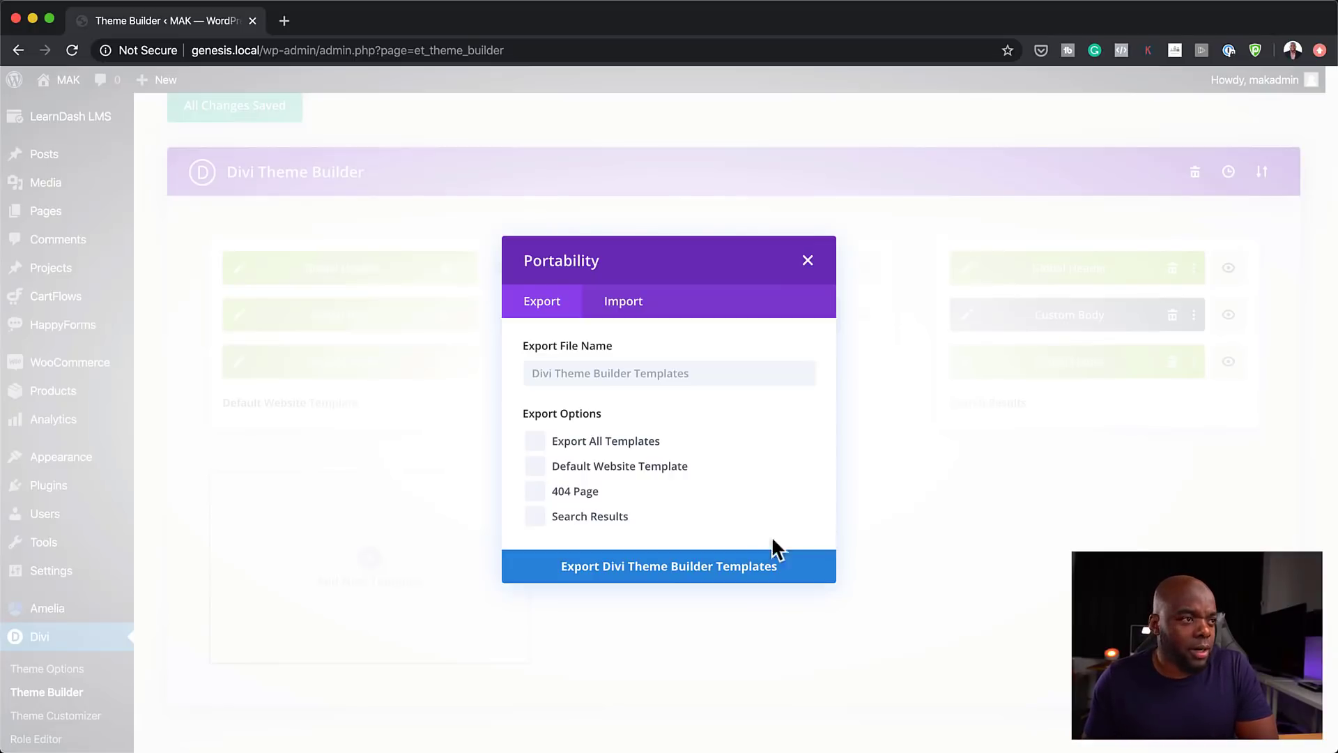
- Close the all-templates export dialog, and examine the 404 Page template's own export dialog and its list of template actions
{"action": "left_click", "coordinate": [809, 261]}
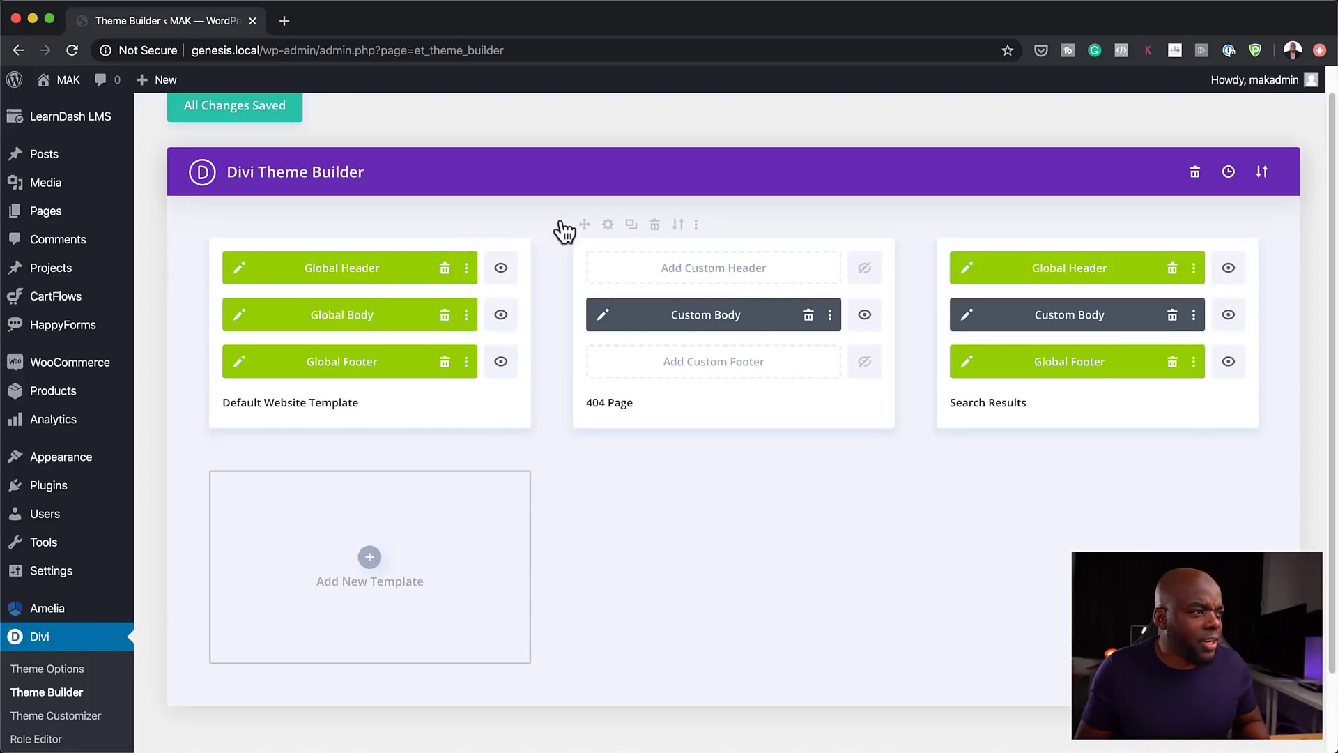
{"action": "mouse_move", "coordinate": [1026, 241]}
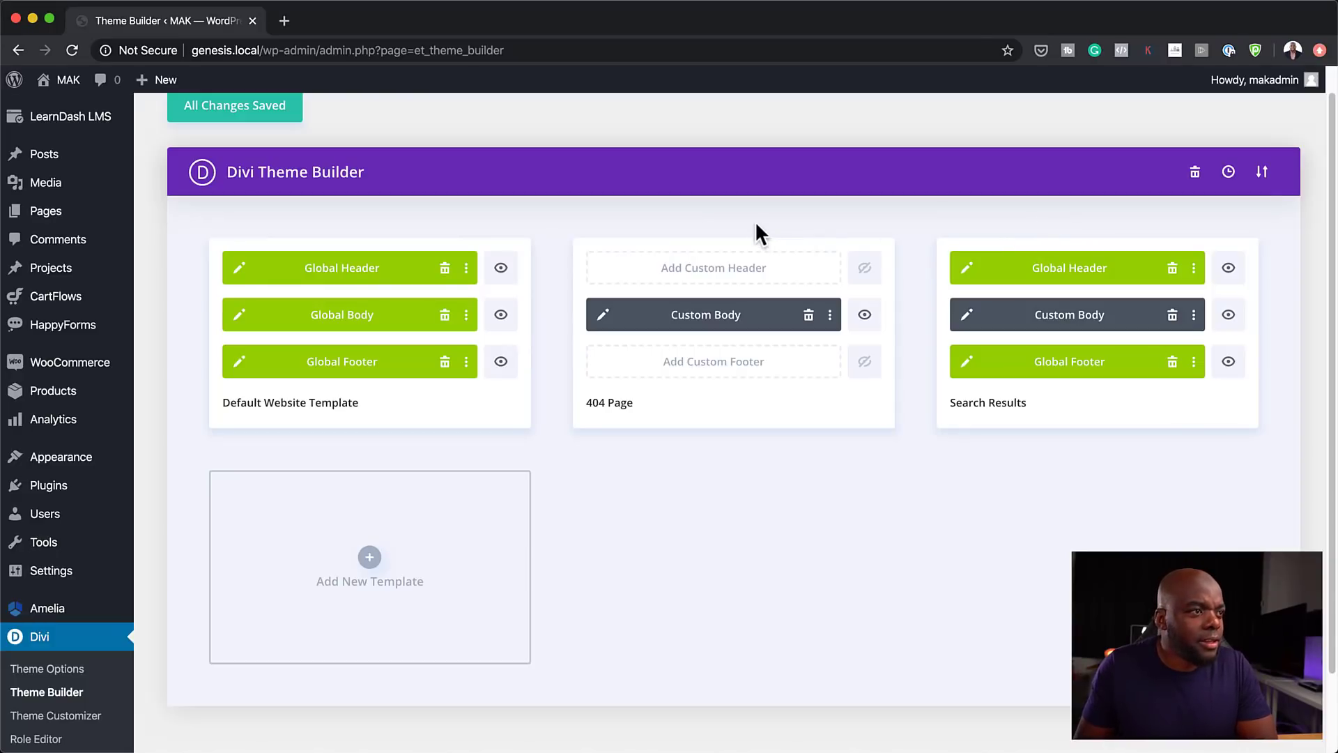
{"action": "mouse_move", "coordinate": [711, 252]}
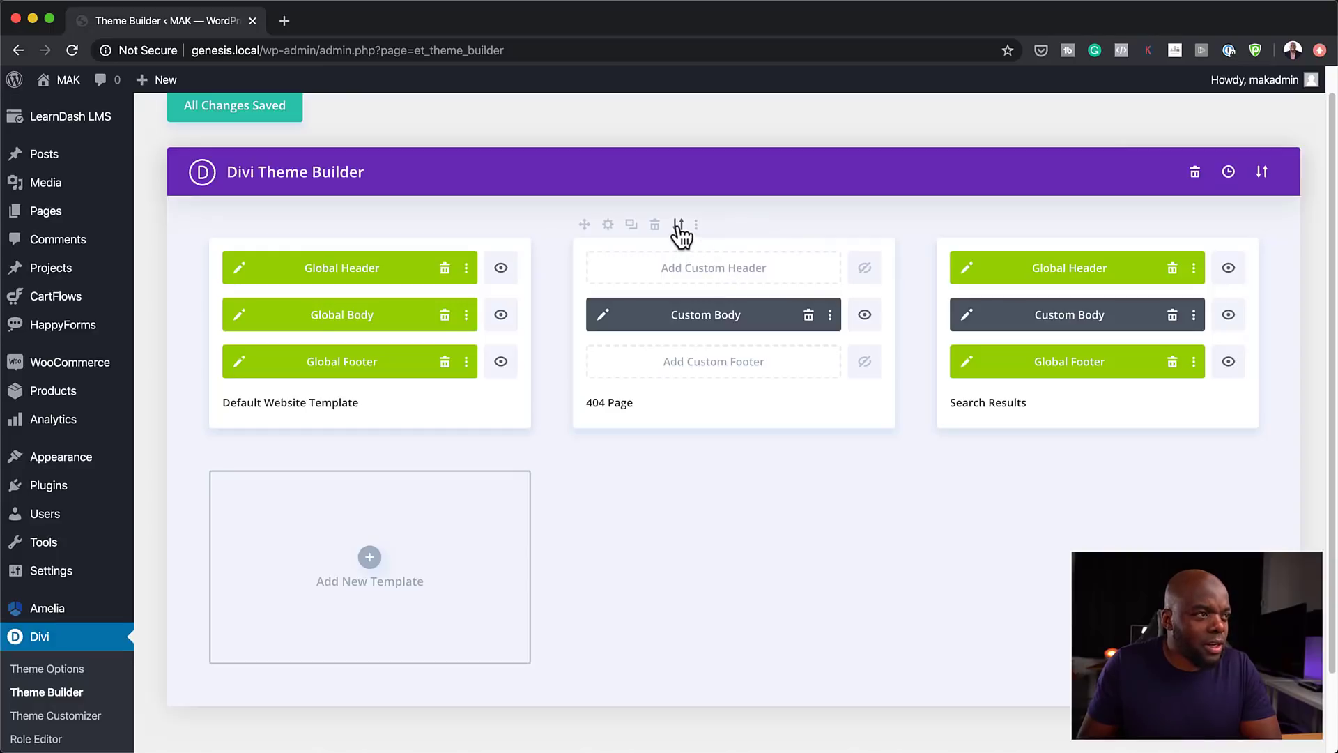
{"action": "left_click", "coordinate": [678, 225]}
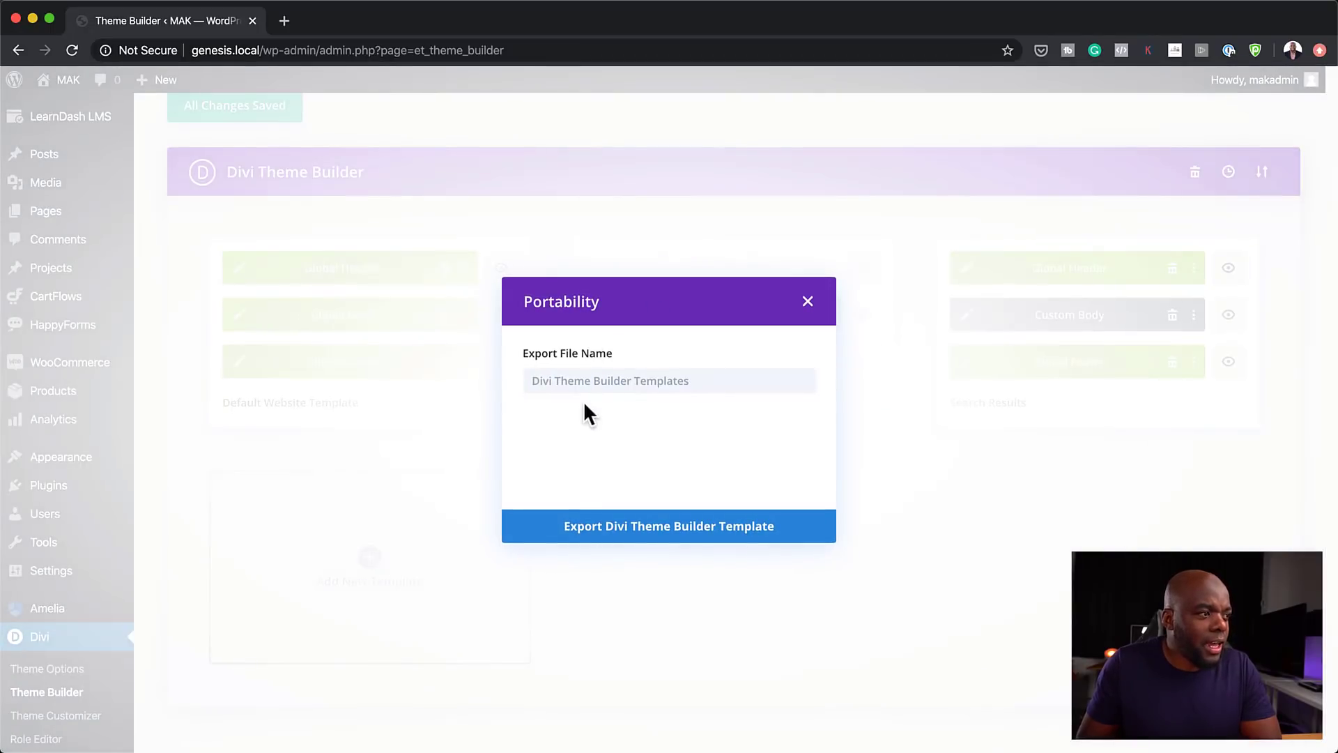
{"action": "left_click", "coordinate": [808, 303]}
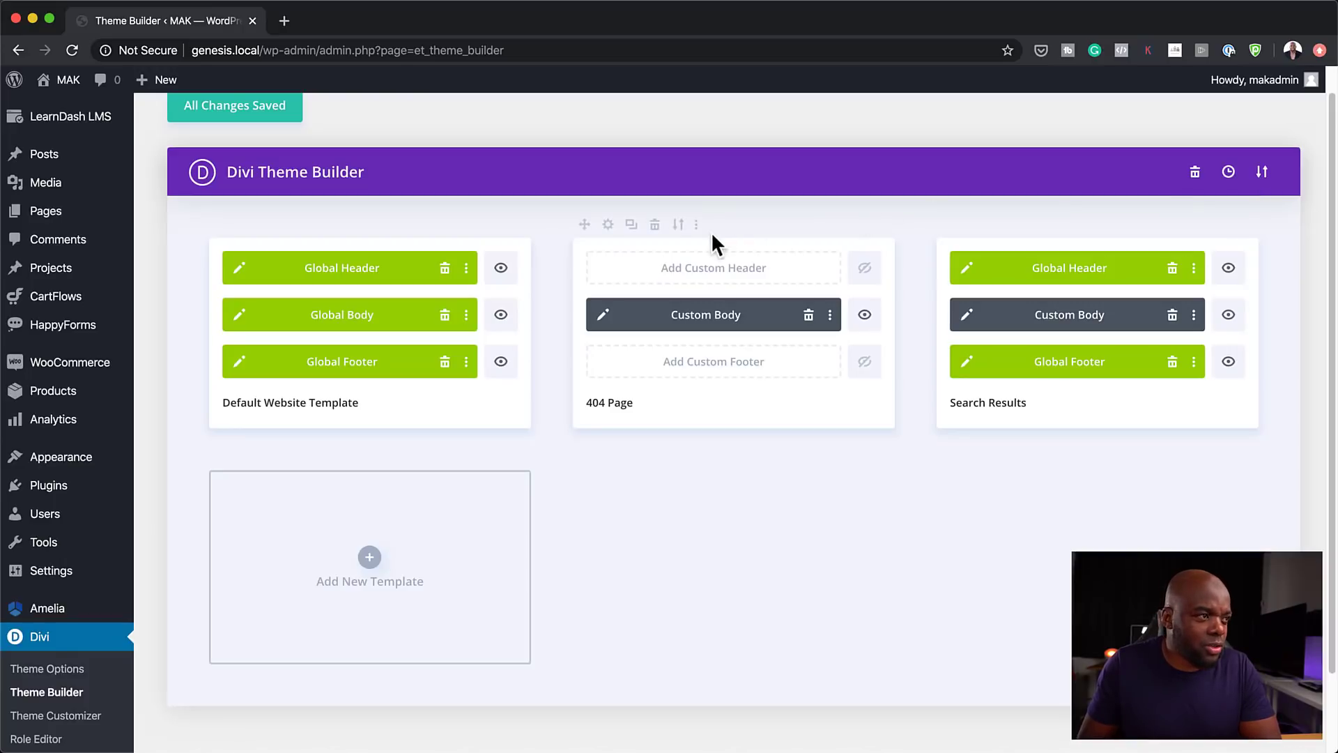
{"action": "left_click", "coordinate": [697, 225]}
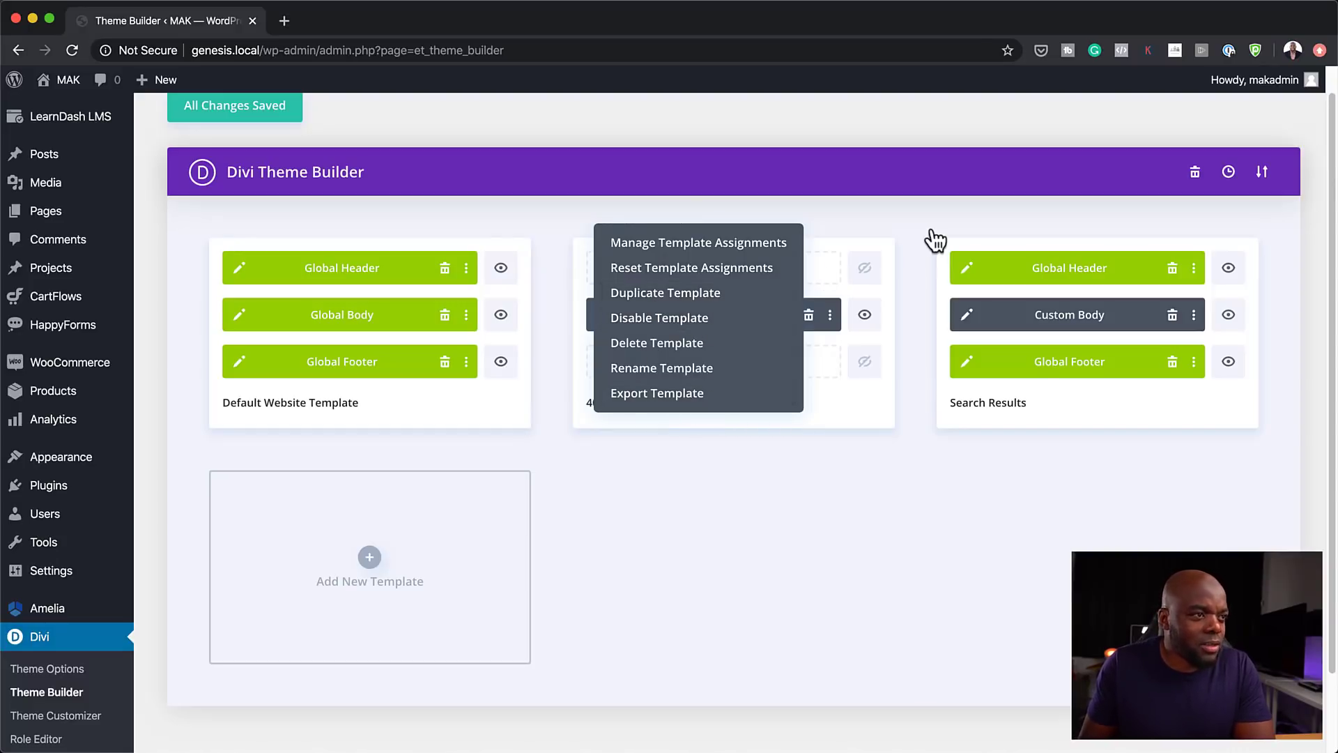
{"action": "left_click", "coordinate": [911, 217]}
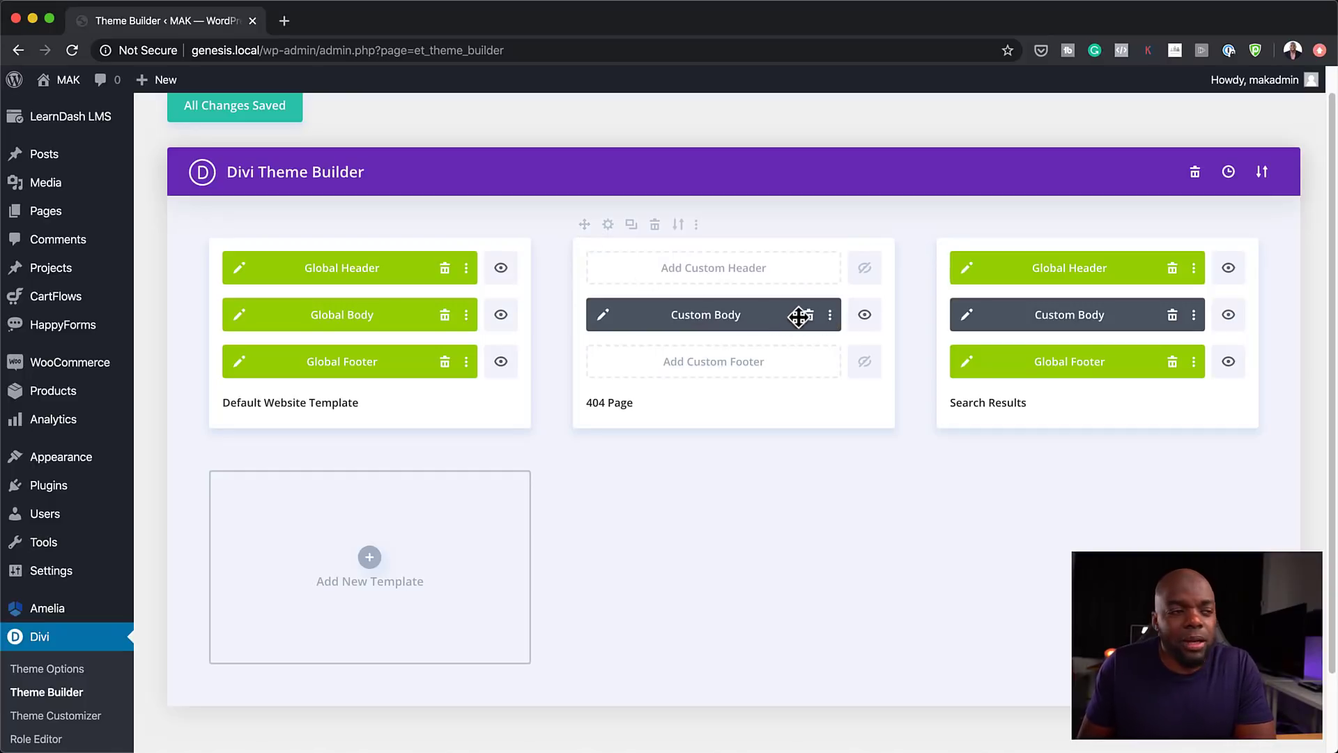
- Disable the custom body of the 404 Page template and the global header of the Default Website Template
{"action": "left_click", "coordinate": [865, 317]}
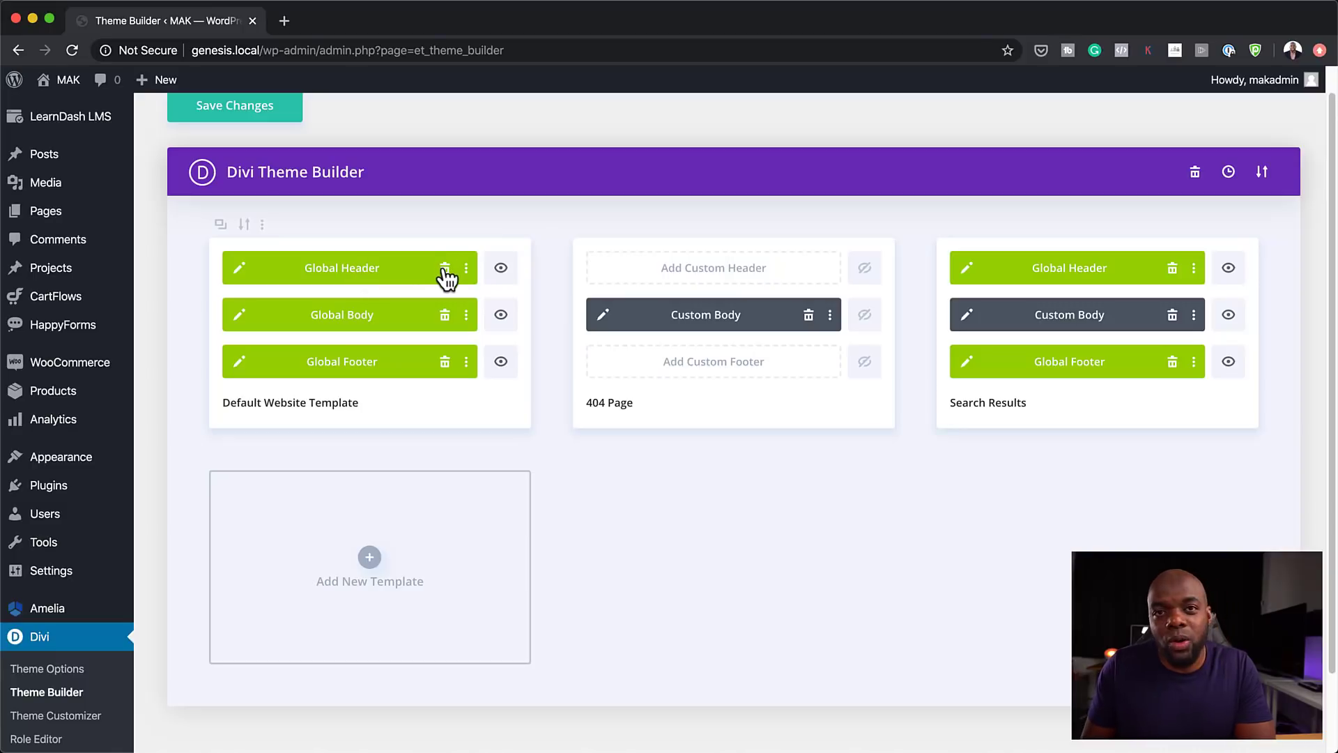
{"action": "left_click", "coordinate": [503, 271]}
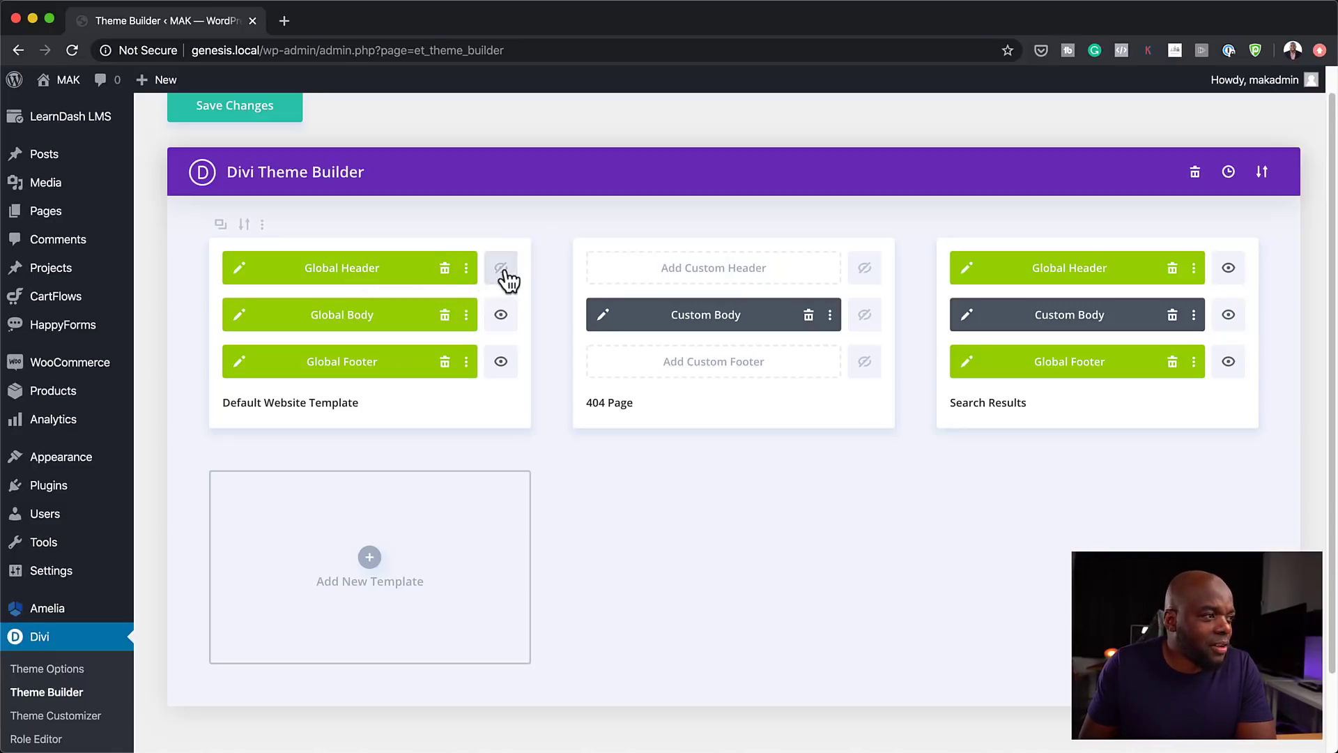
{"action": "left_click", "coordinate": [503, 272]}
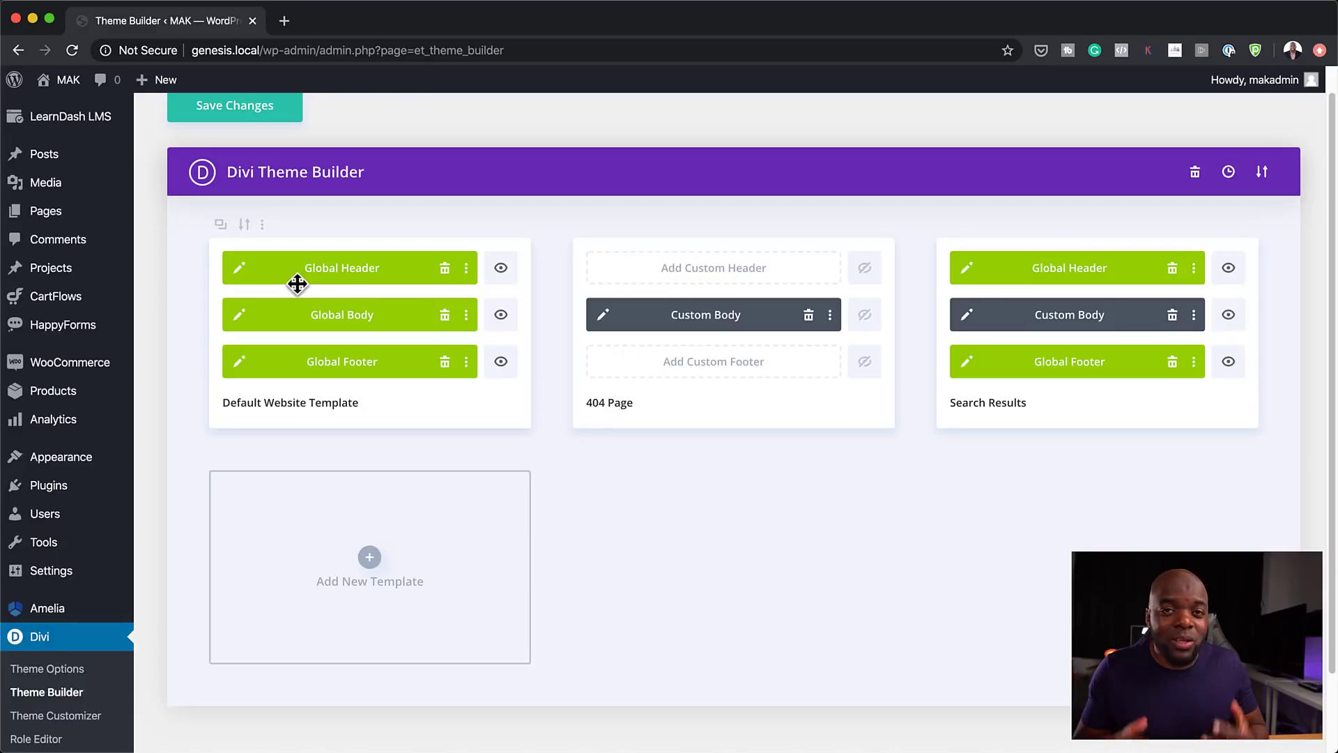
{"action": "left_click", "coordinate": [502, 272]}
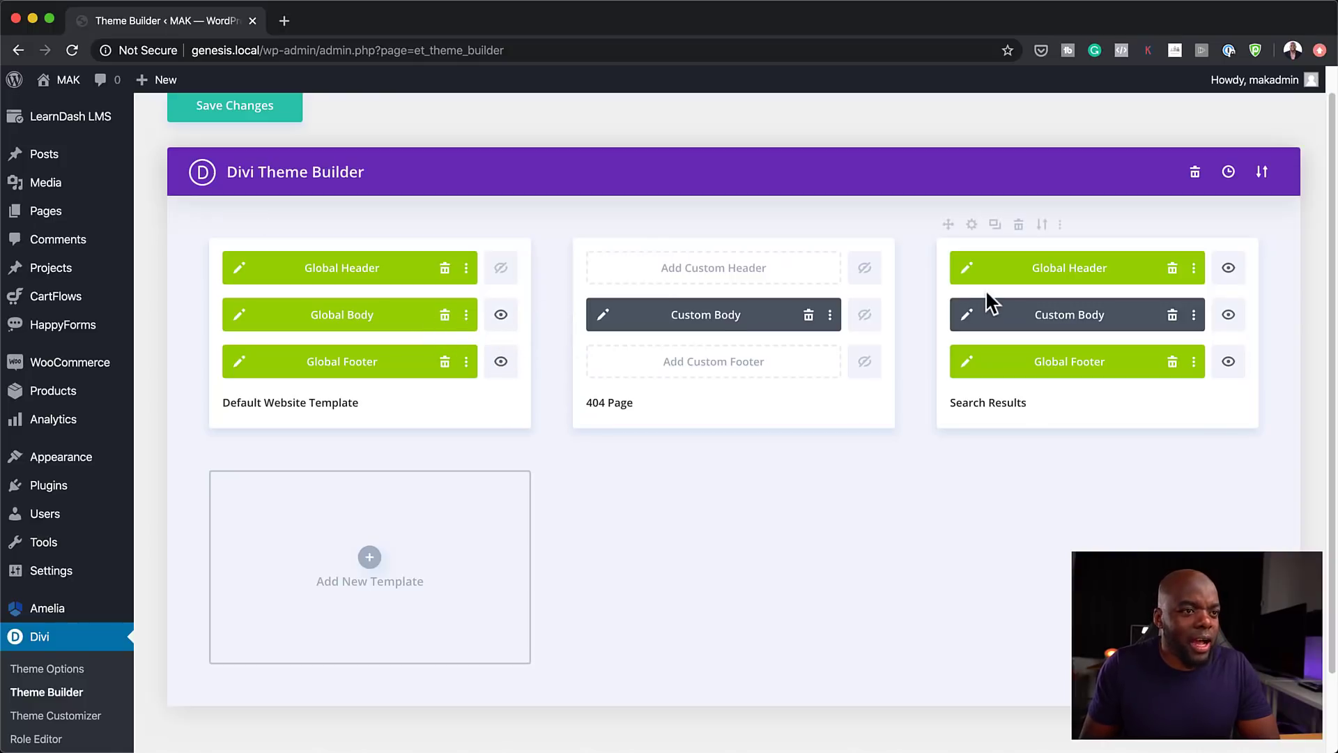
- Review the Theme Builder's change history without restoring any earlier state, and close it
{"action": "left_click", "coordinate": [1229, 173]}
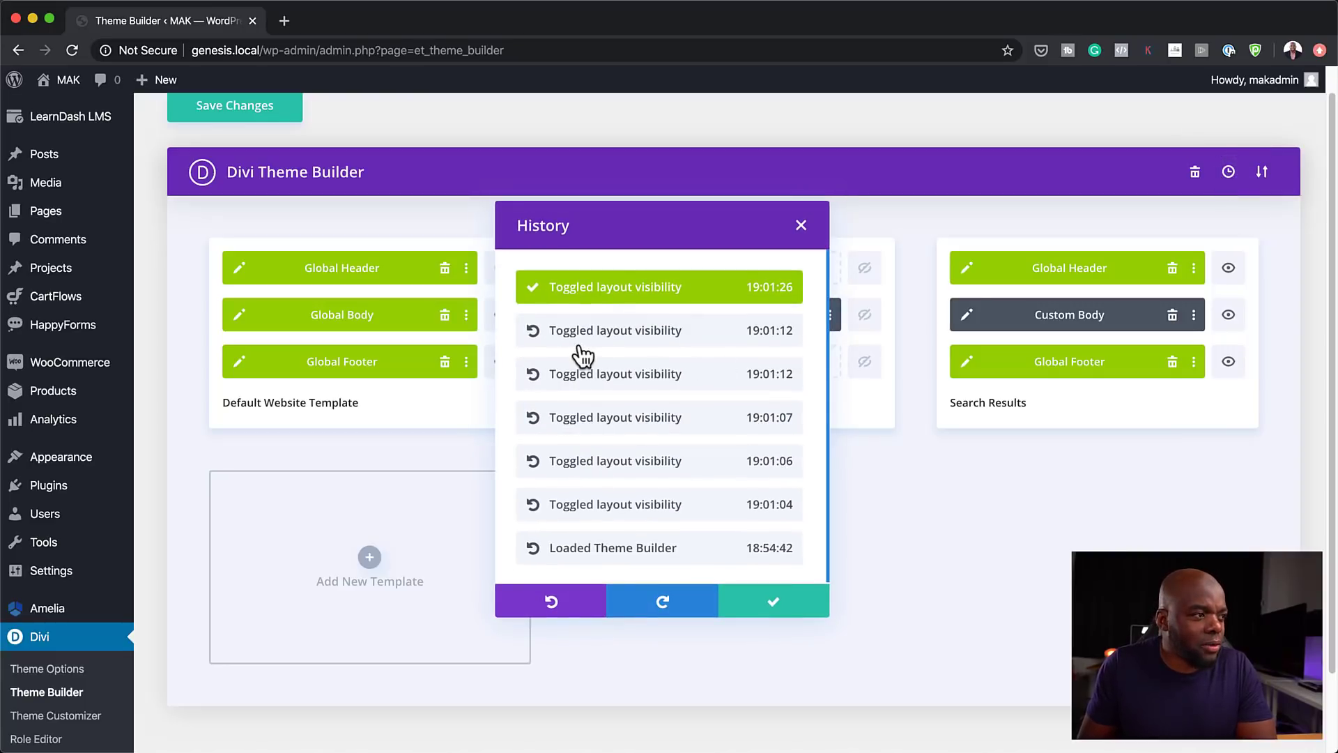
{"action": "scroll", "coordinate": [686, 401], "scroll_direction": "down", "scroll_amount": 1}
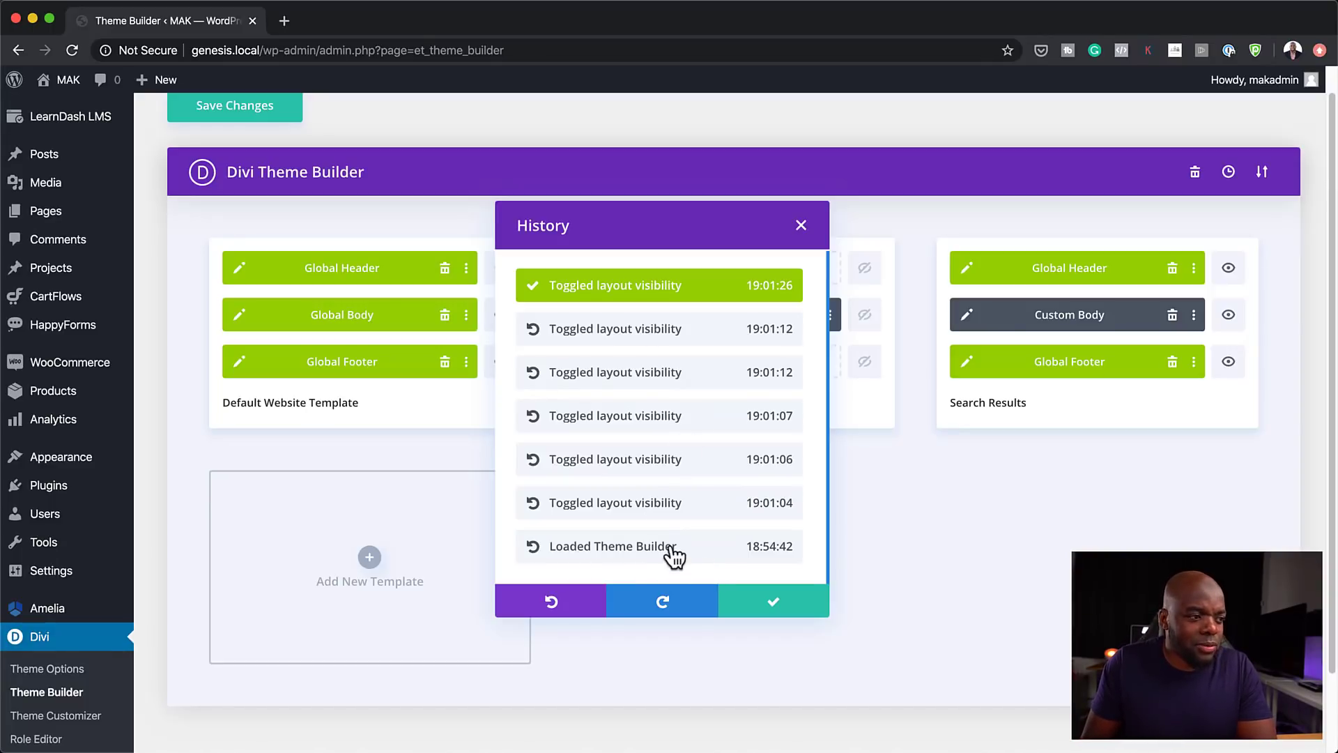
{"action": "left_click", "coordinate": [801, 226]}
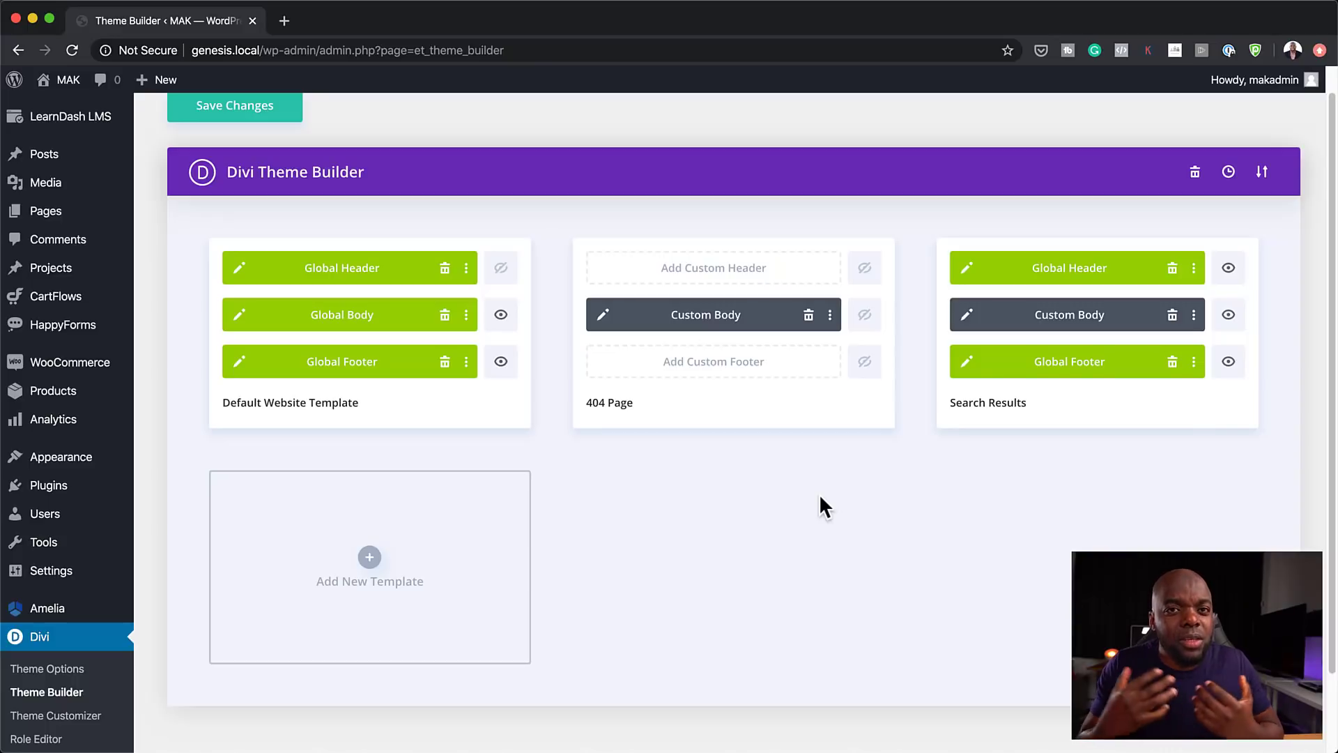
{"action": "key", "text": "super+s"}
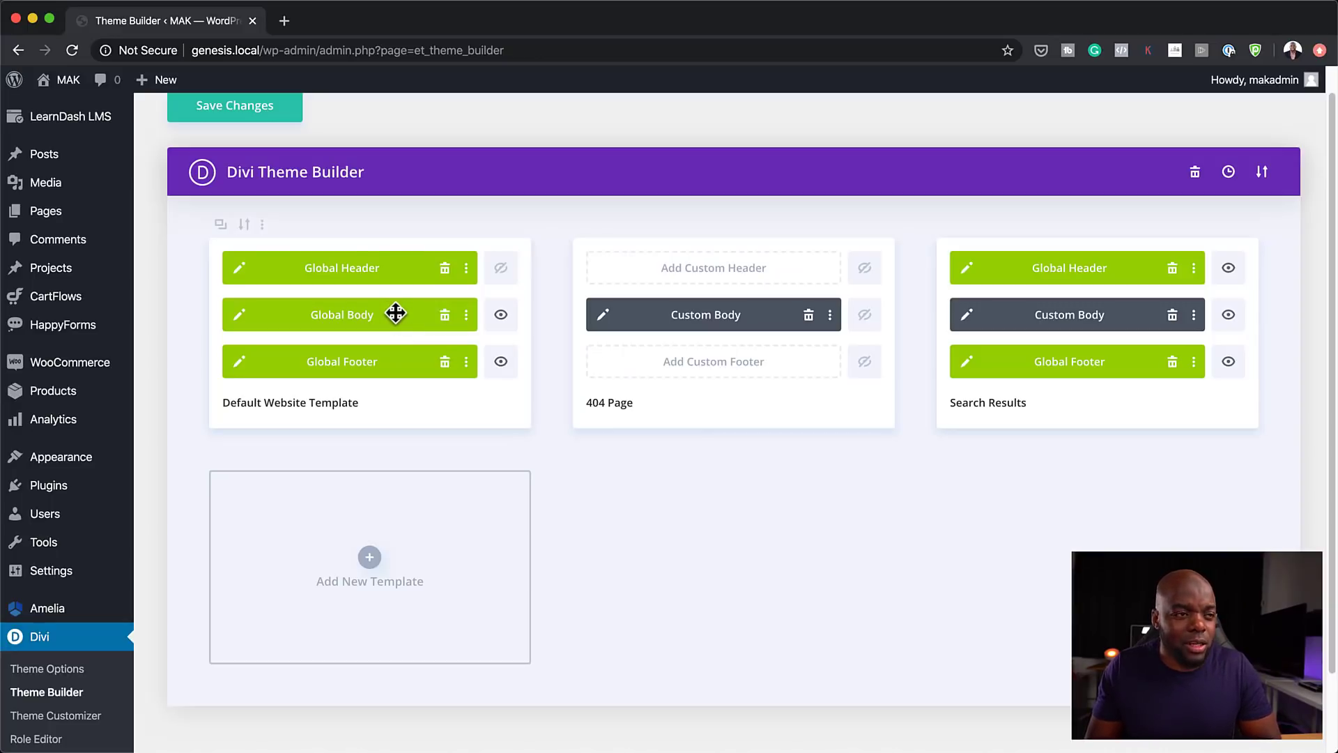
- Try copying the 404 Page's custom body into its footer slot, and delete that custom footer
{"action": "left_click_drag", "start_coordinate": [718, 320], "coordinate": [714, 370]}
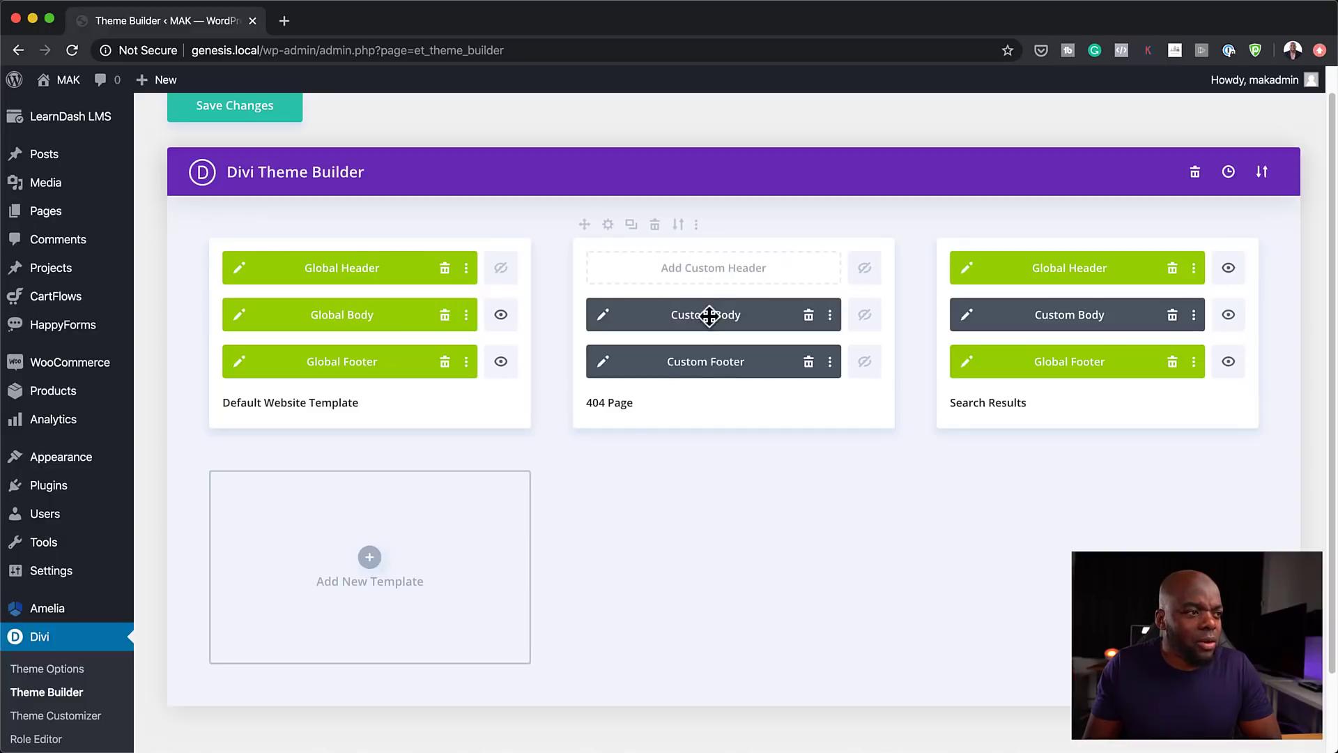
{"action": "left_click", "coordinate": [807, 364]}
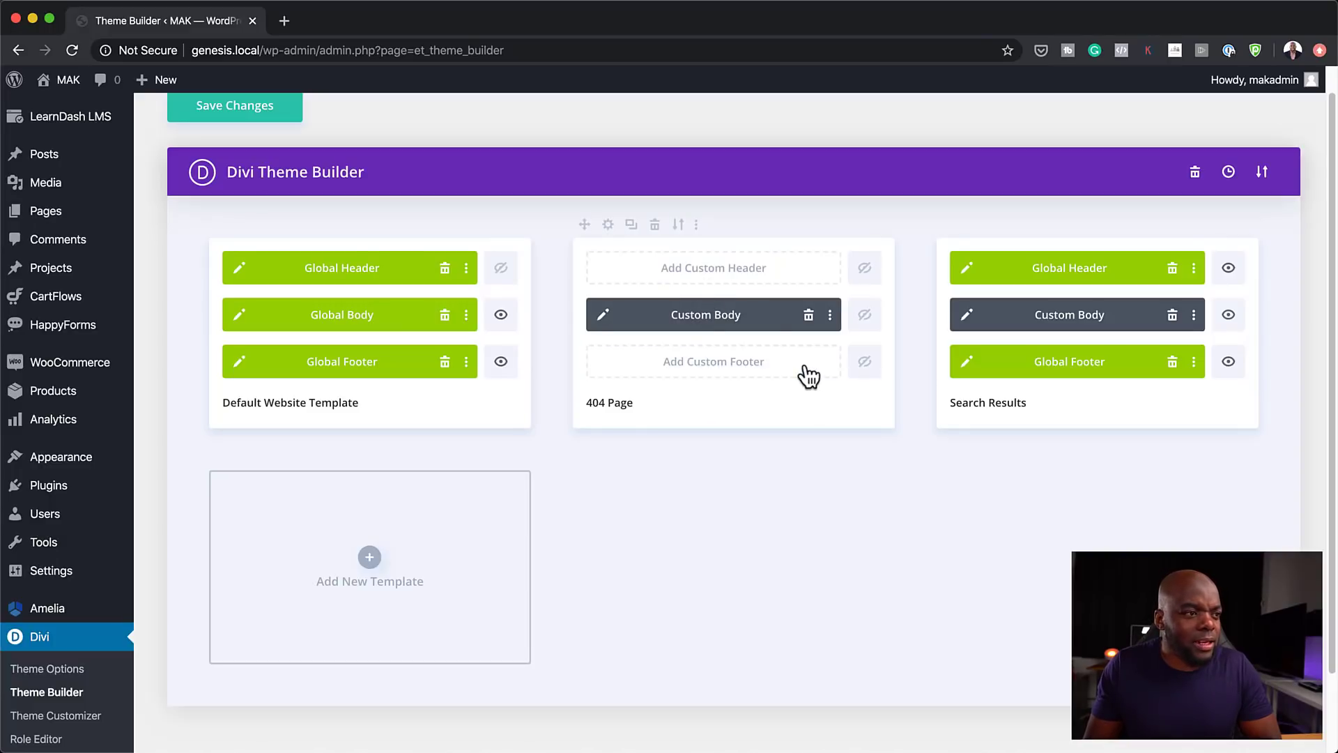
- Open the 404 Page body layout and examine the homepage button's text and link settings, discarding the dialog
{"action": "left_click", "coordinate": [602, 315]}
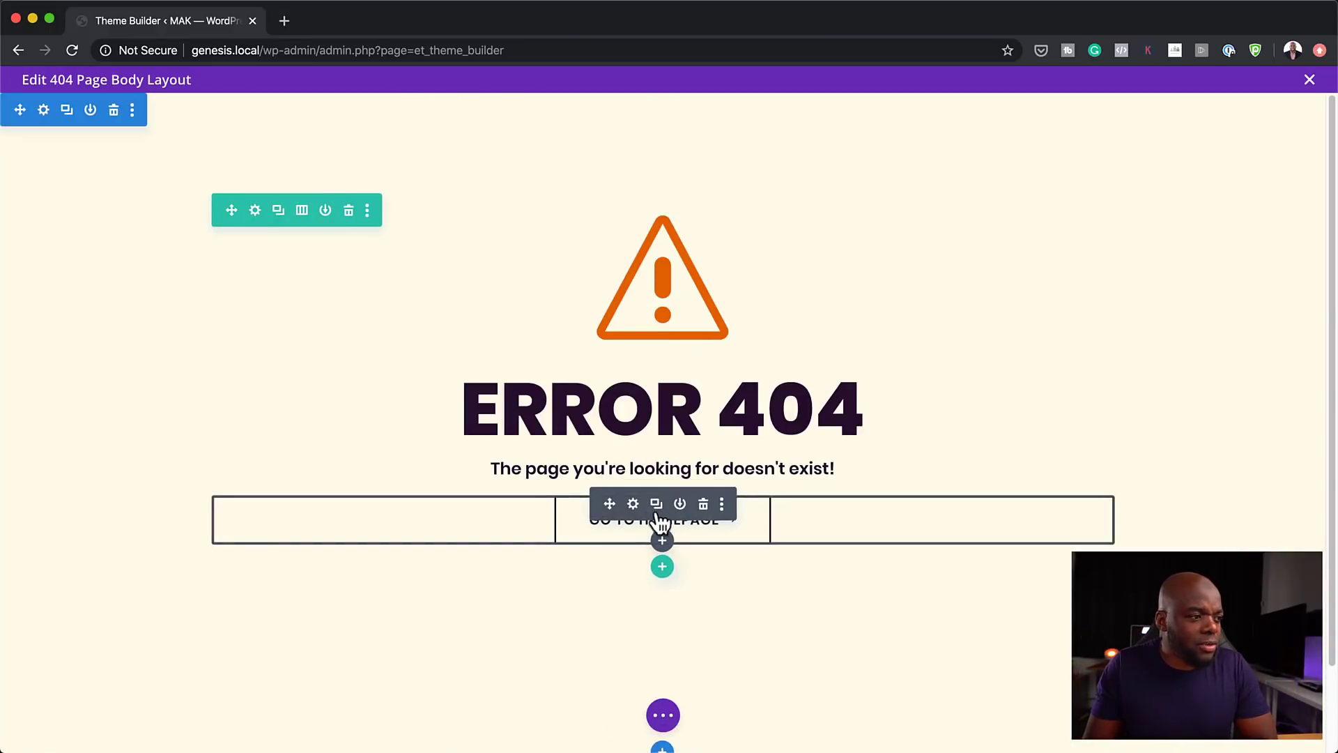
{"action": "left_click", "coordinate": [632, 506]}
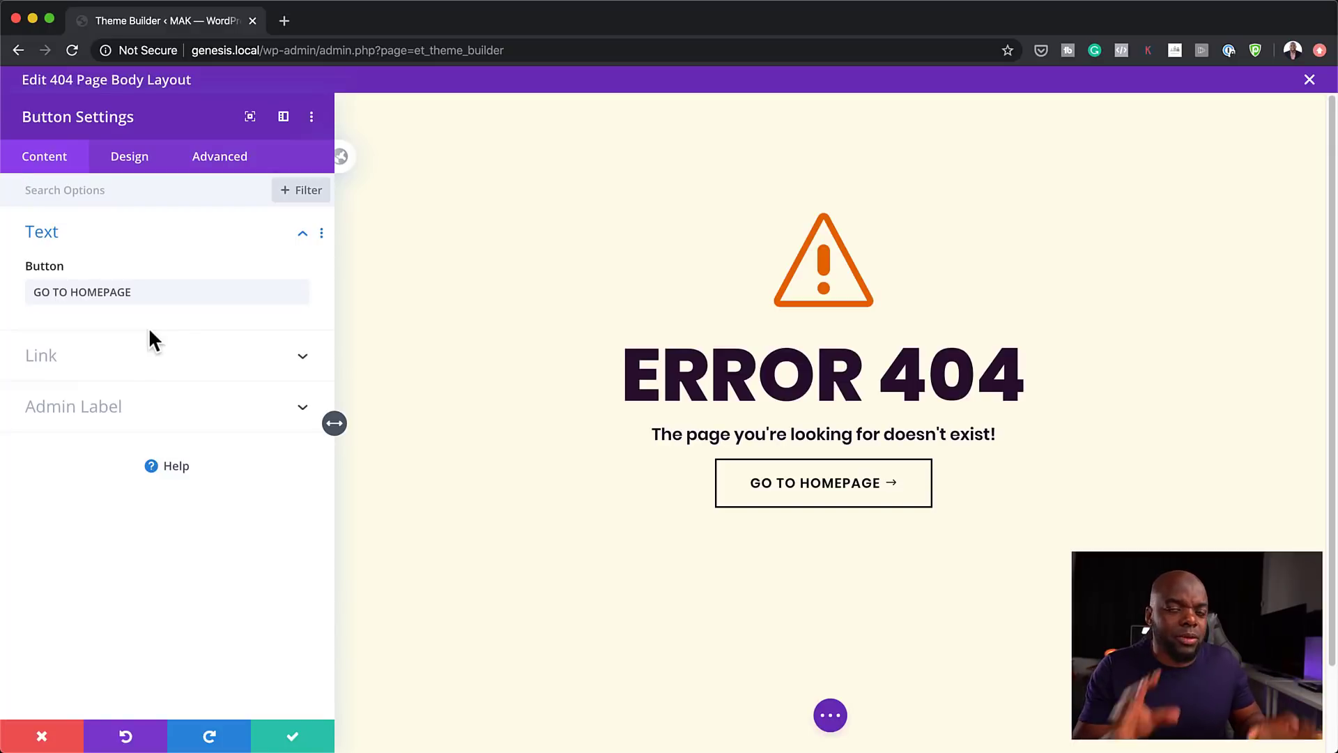
{"action": "left_click", "coordinate": [115, 356]}
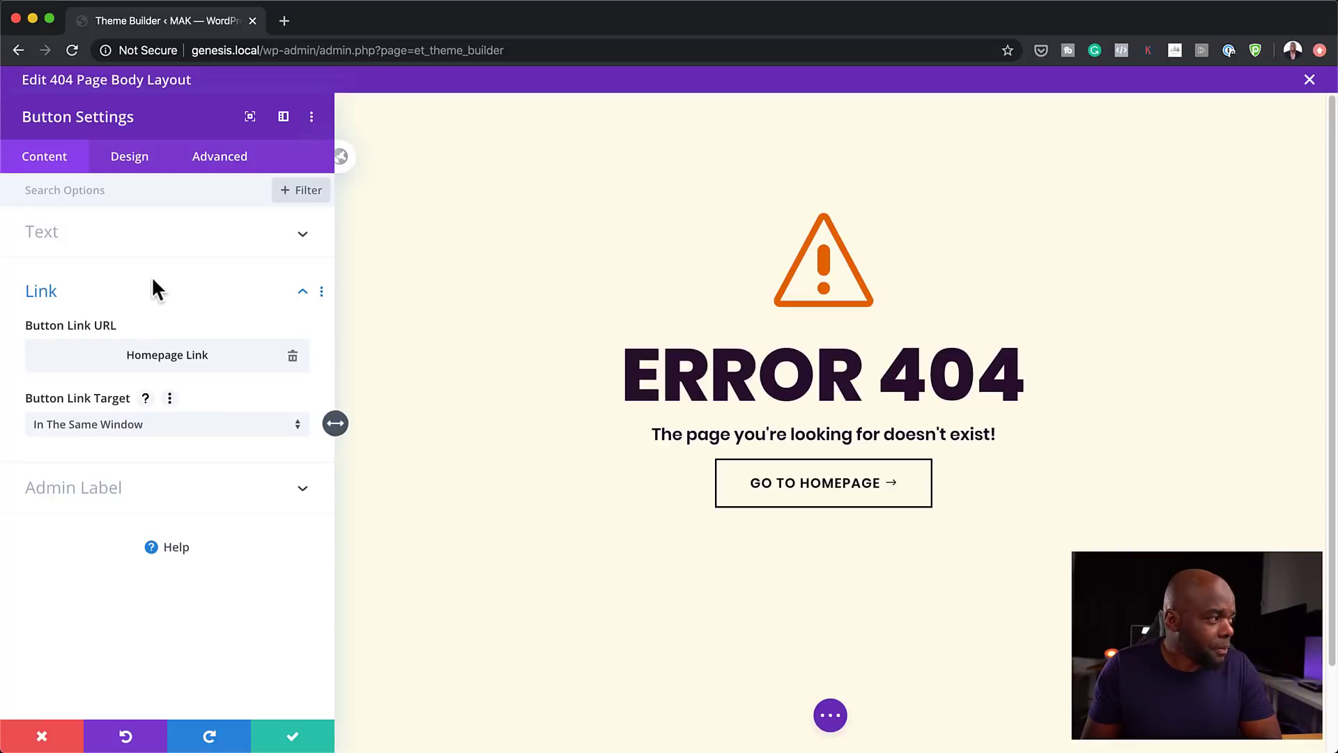
{"action": "left_click", "coordinate": [42, 738]}
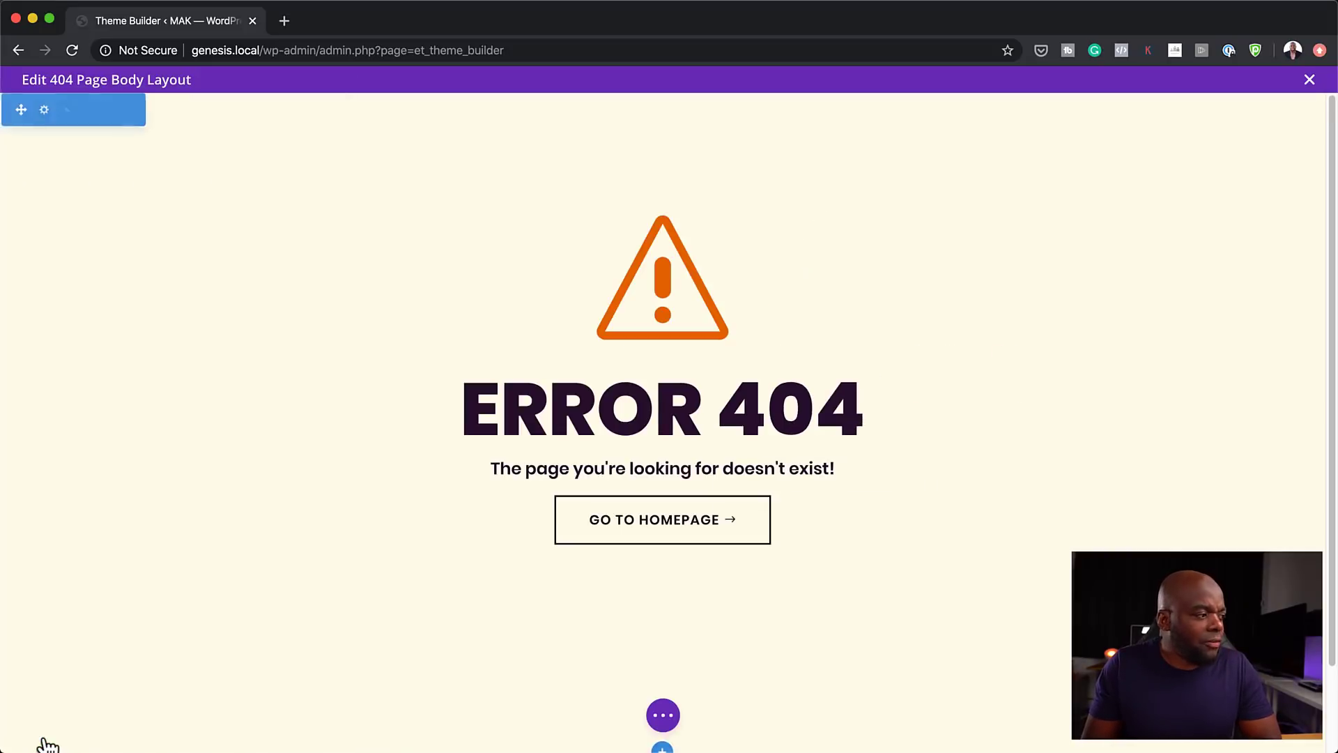
- Set the 404 section's background image to london-1081820_1920.jpg from the media library
{"action": "left_click", "coordinate": [44, 110]}
{"action": "left_click", "coordinate": [98, 287]}
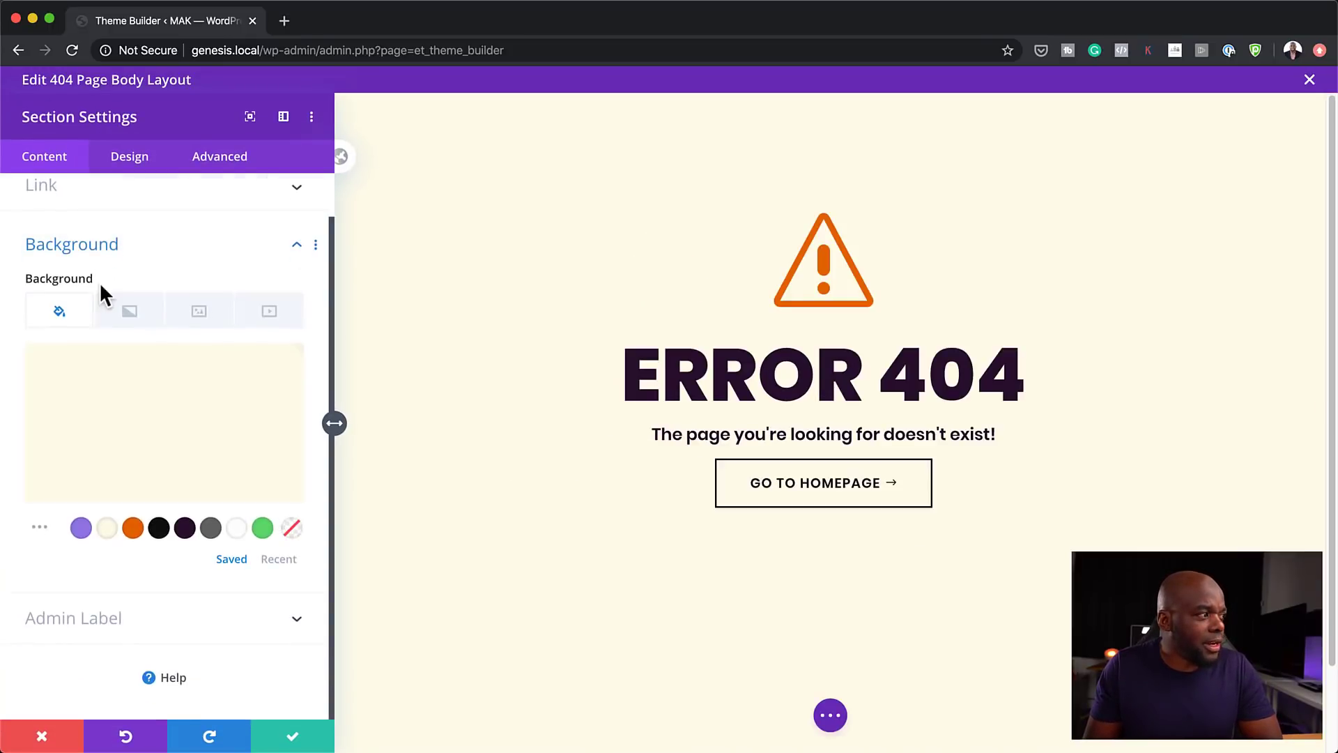
{"action": "left_click", "coordinate": [199, 313]}
{"action": "left_click", "coordinate": [165, 414]}
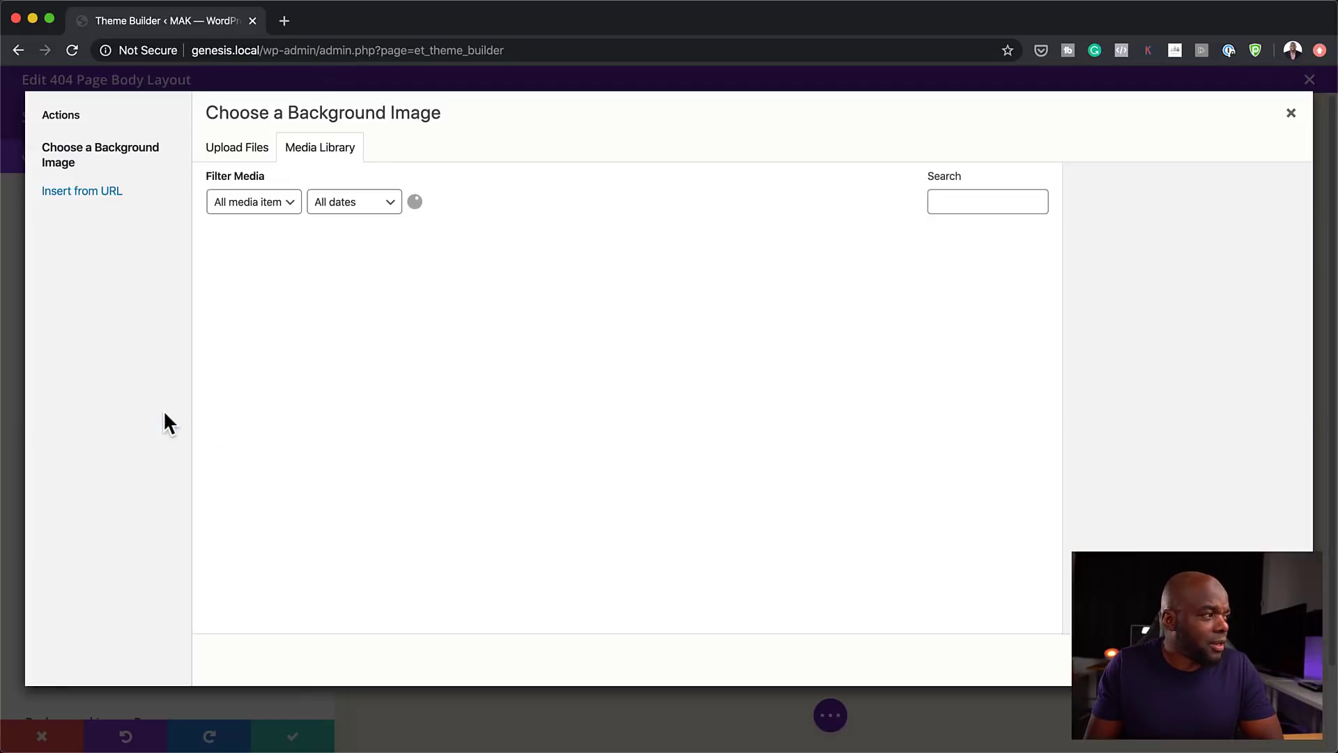
{"action": "scroll", "coordinate": [657, 526], "scroll_direction": "down", "scroll_amount": 10}
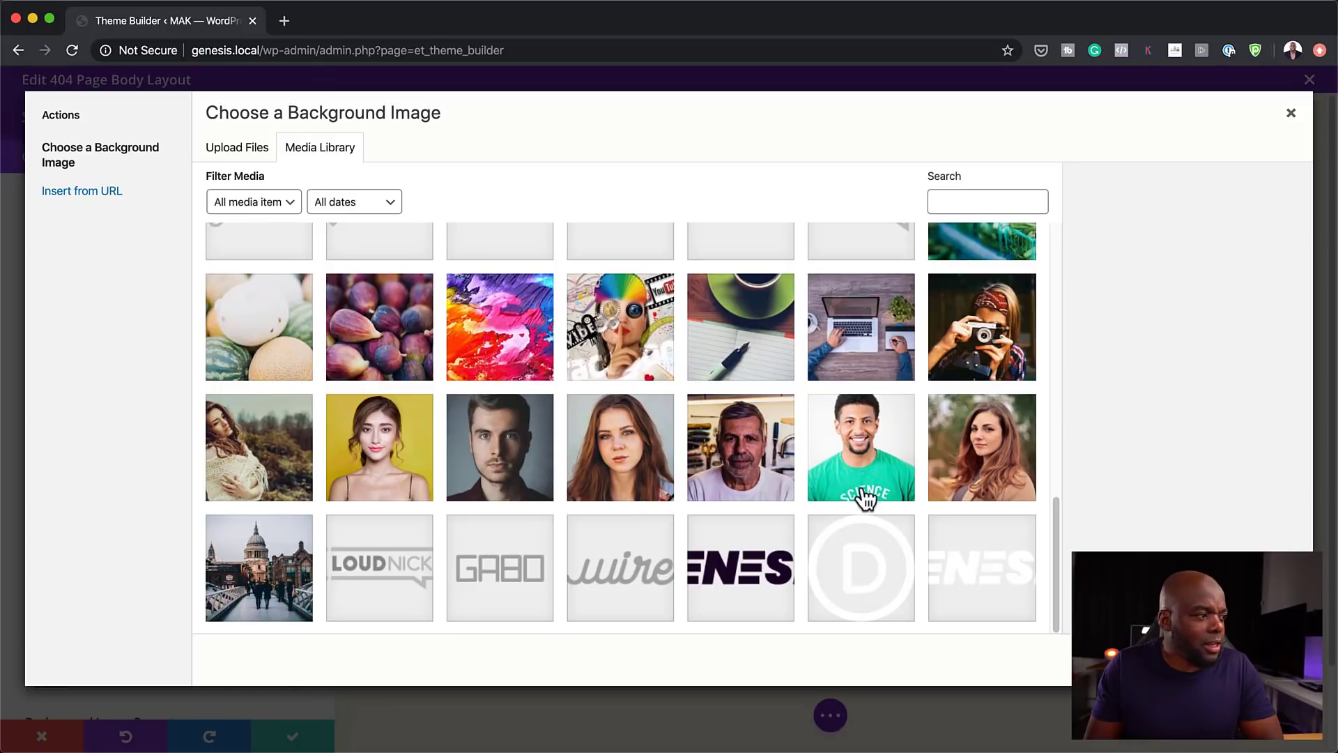
{"action": "left_click", "coordinate": [269, 584]}
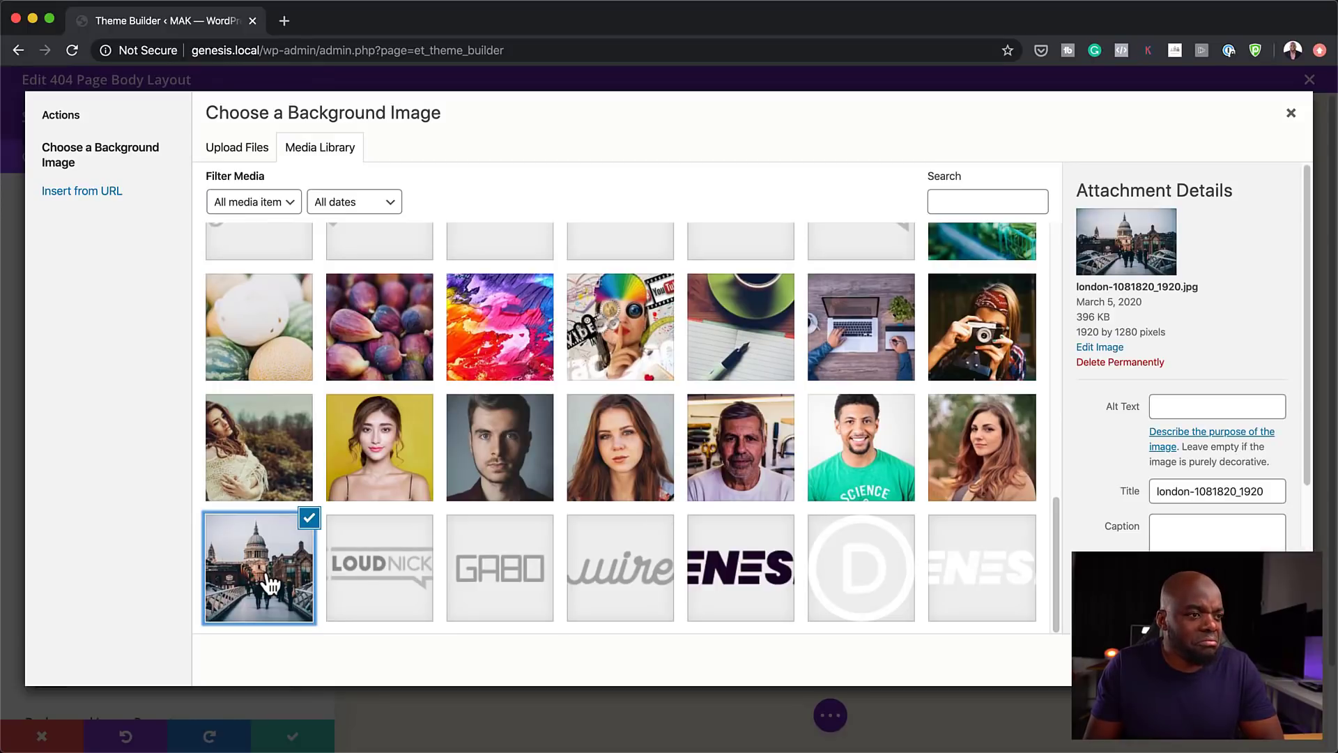
{"action": "left_click", "coordinate": [1247, 660]}
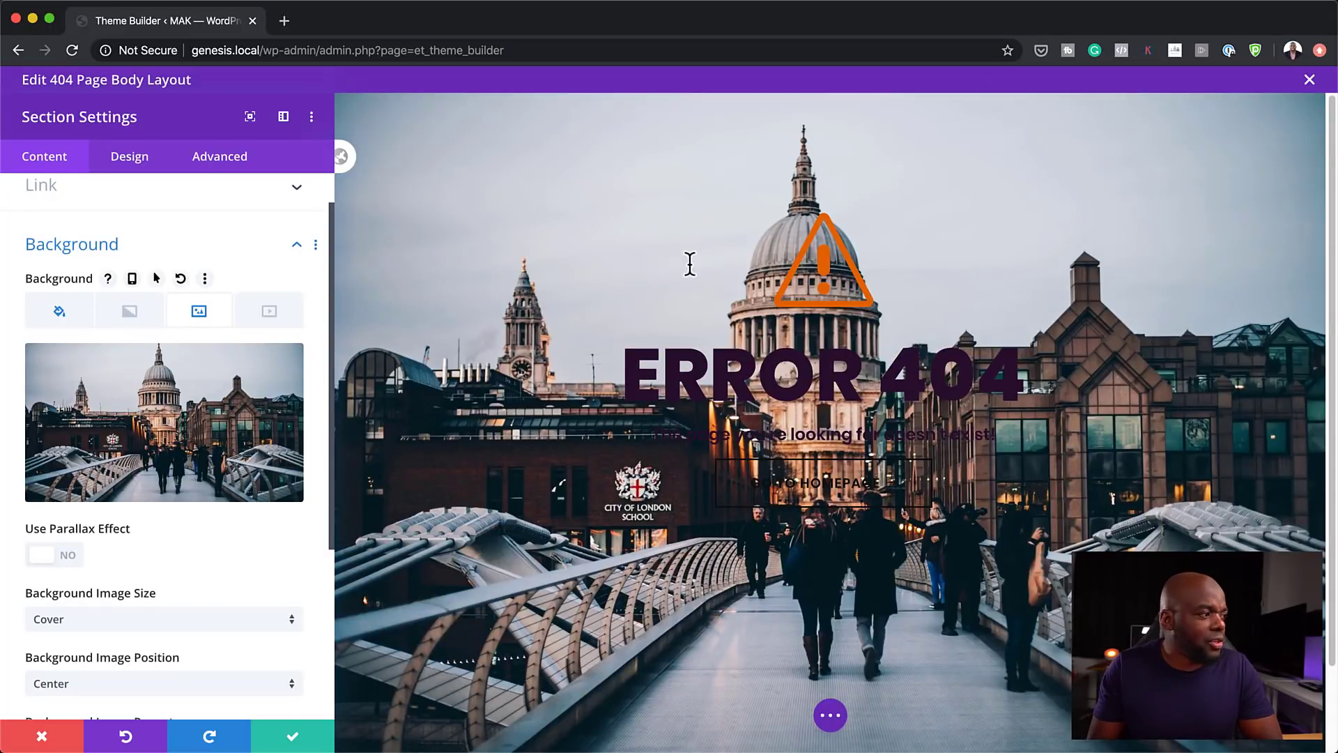
{"action": "mouse_move", "coordinate": [281, 385]}
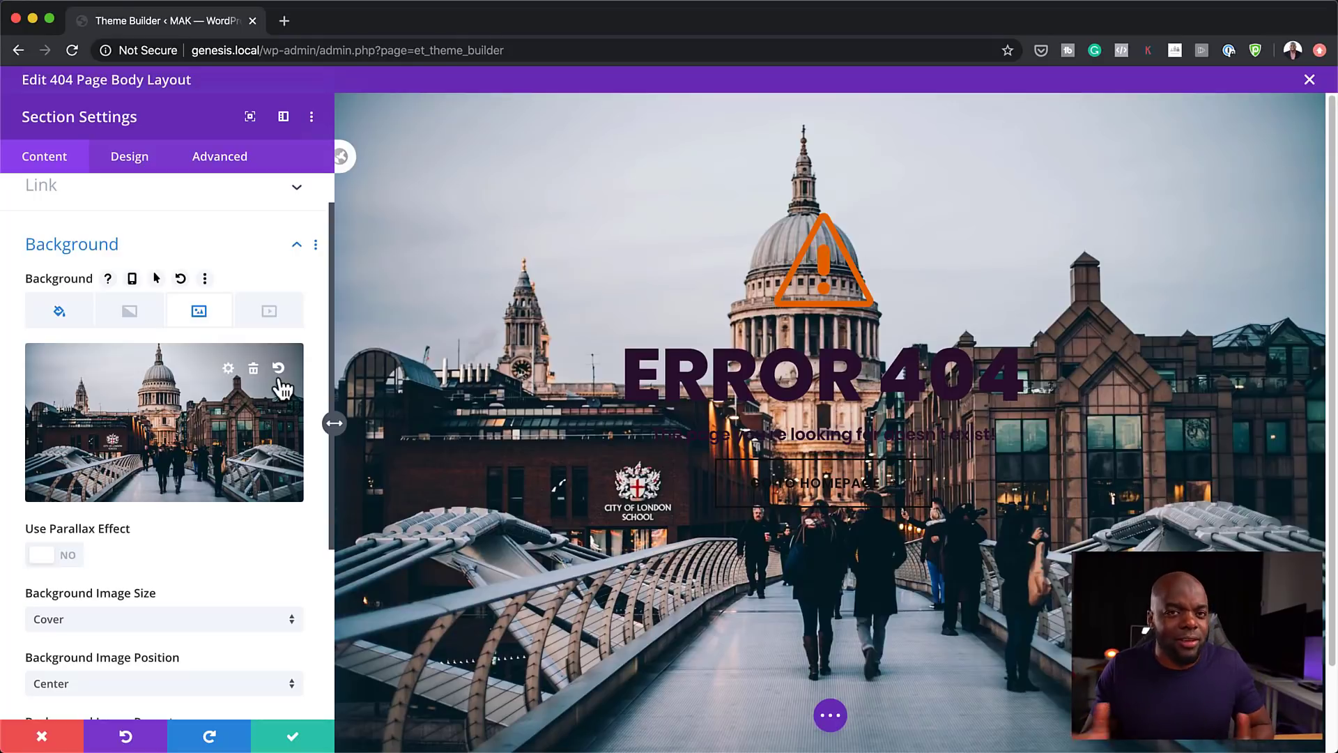
- Set the background image blend of the 404 section to Soft Light
{"action": "left_click", "coordinate": [58, 318]}
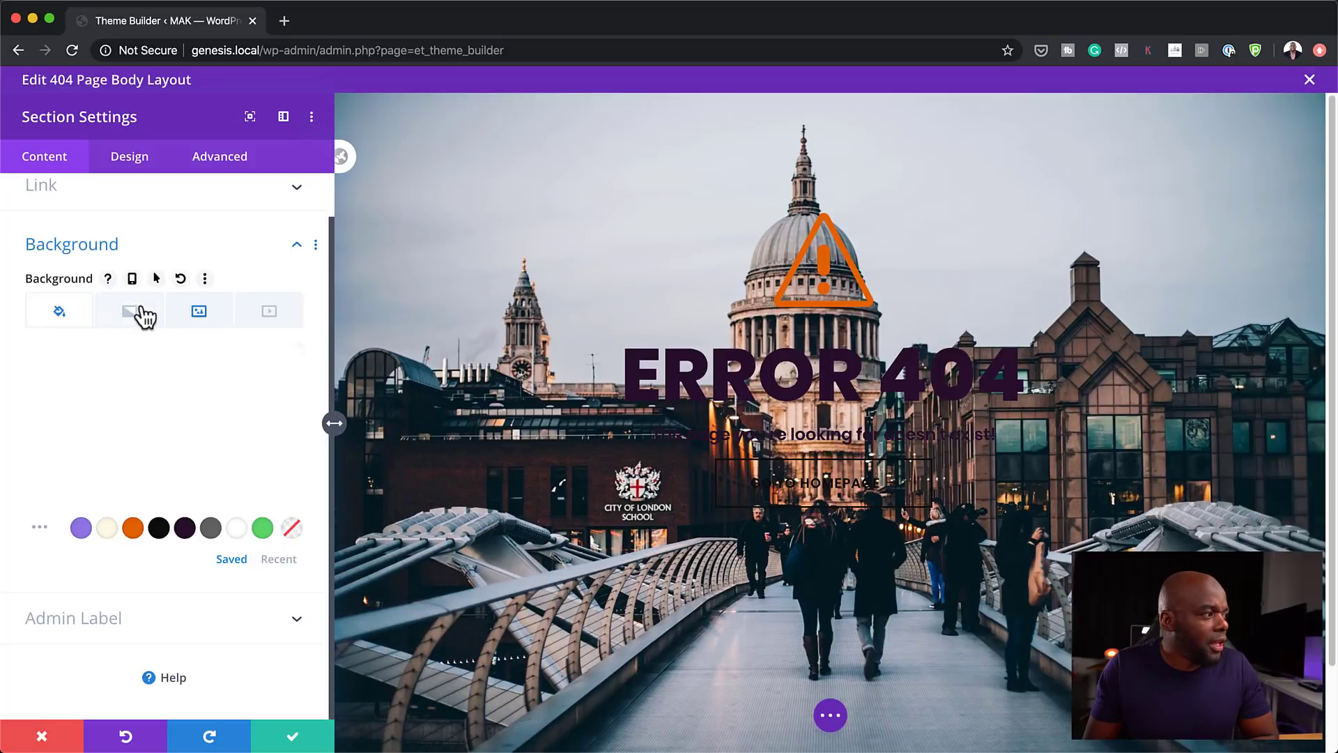
{"action": "left_click", "coordinate": [199, 310]}
{"action": "scroll", "coordinate": [180, 538], "scroll_direction": "down", "scroll_amount": 4}
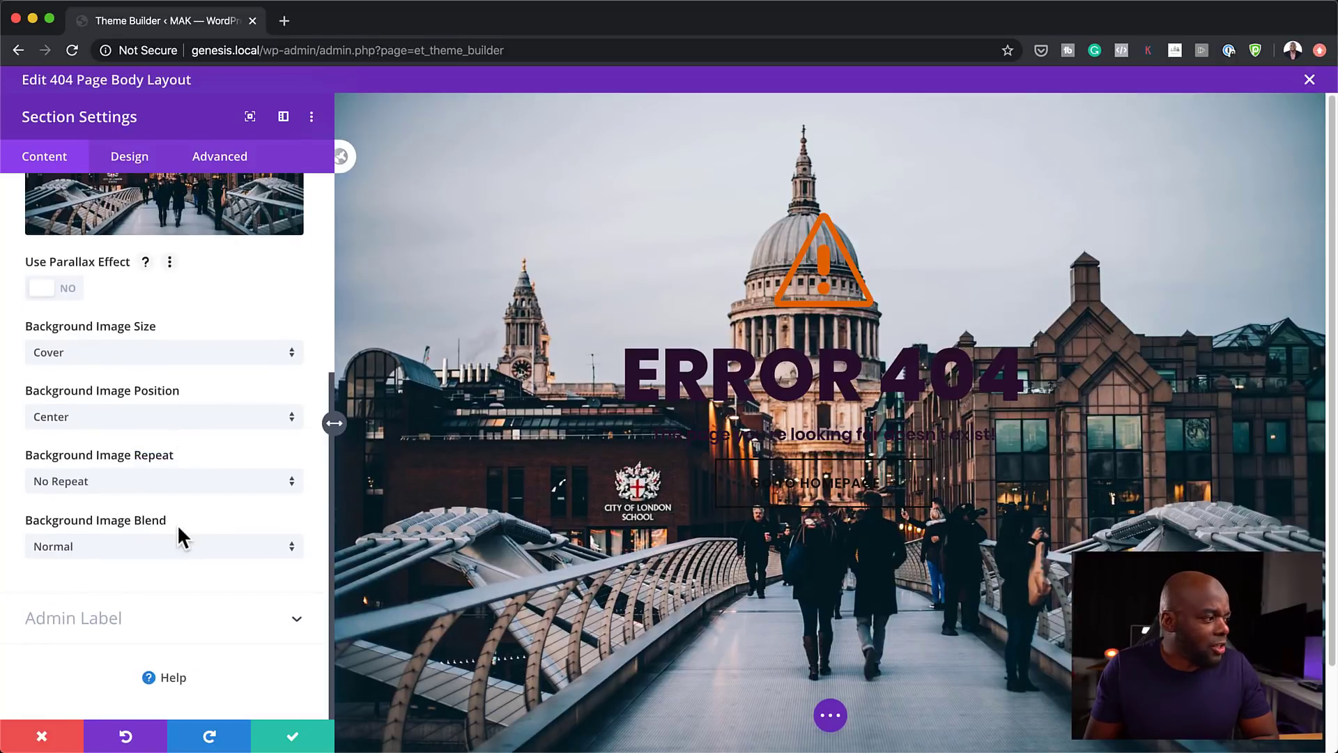
{"action": "left_click", "coordinate": [146, 546]}
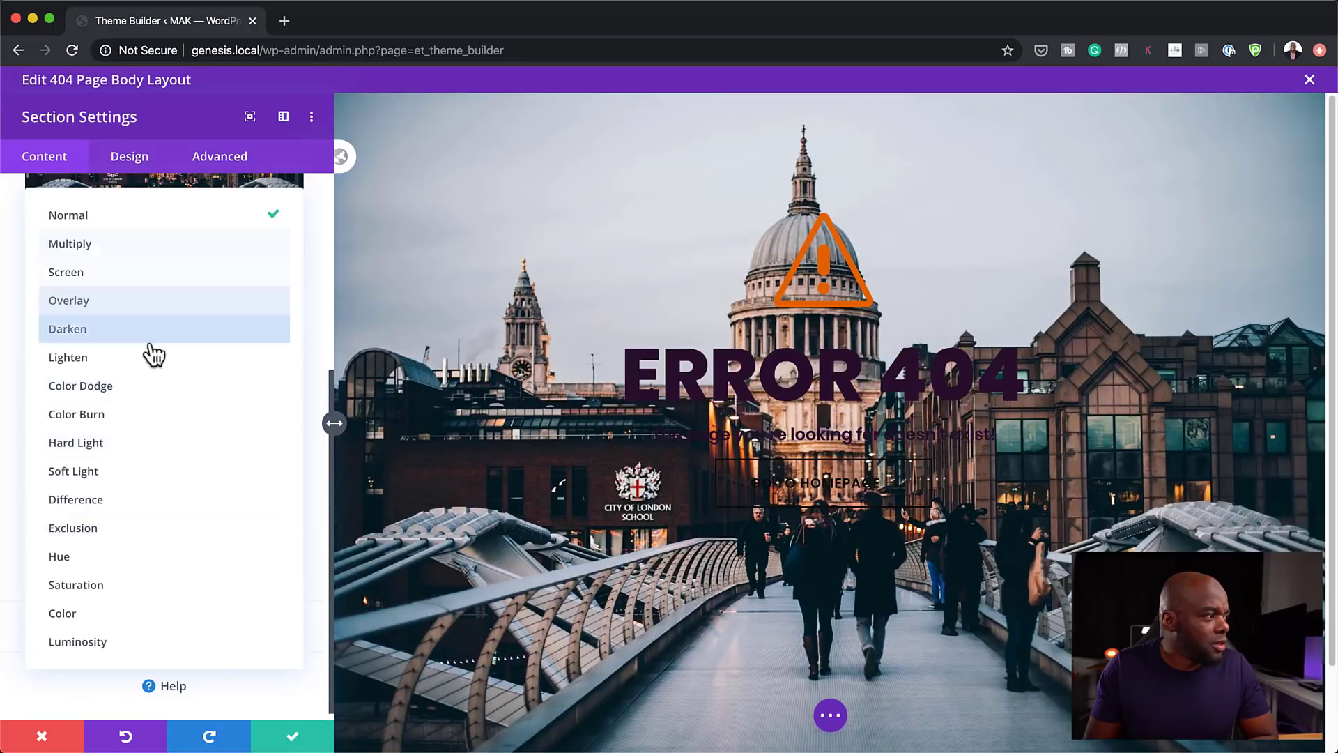
{"action": "left_click", "coordinate": [148, 479]}
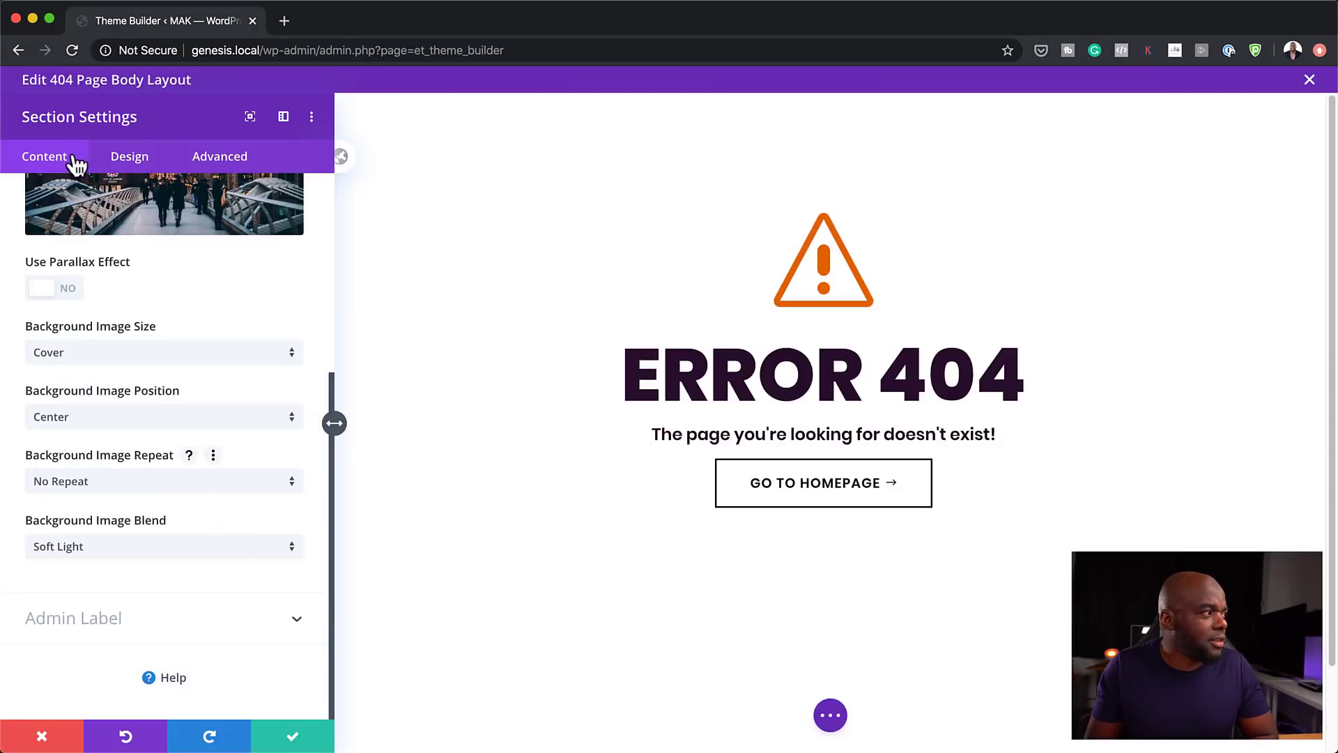
- Set the 404 section's background colour to semi-transparent white, rgba(255,255,255,0.8)
{"action": "scroll", "coordinate": [143, 307], "scroll_direction": "up", "scroll_amount": 5}
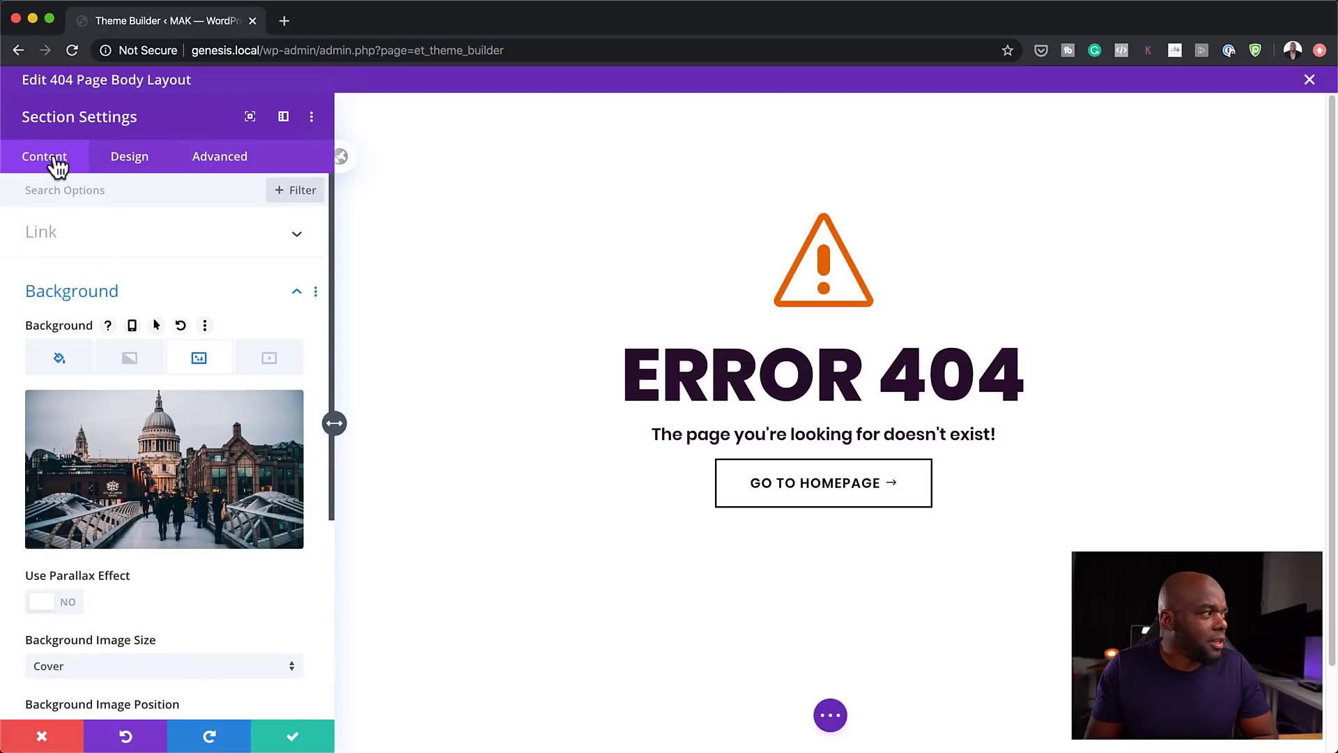
{"action": "left_click", "coordinate": [81, 370]}
{"action": "left_click", "coordinate": [189, 449]}
{"action": "left_click_drag", "start_coordinate": [283, 419], "coordinate": [280, 447]}
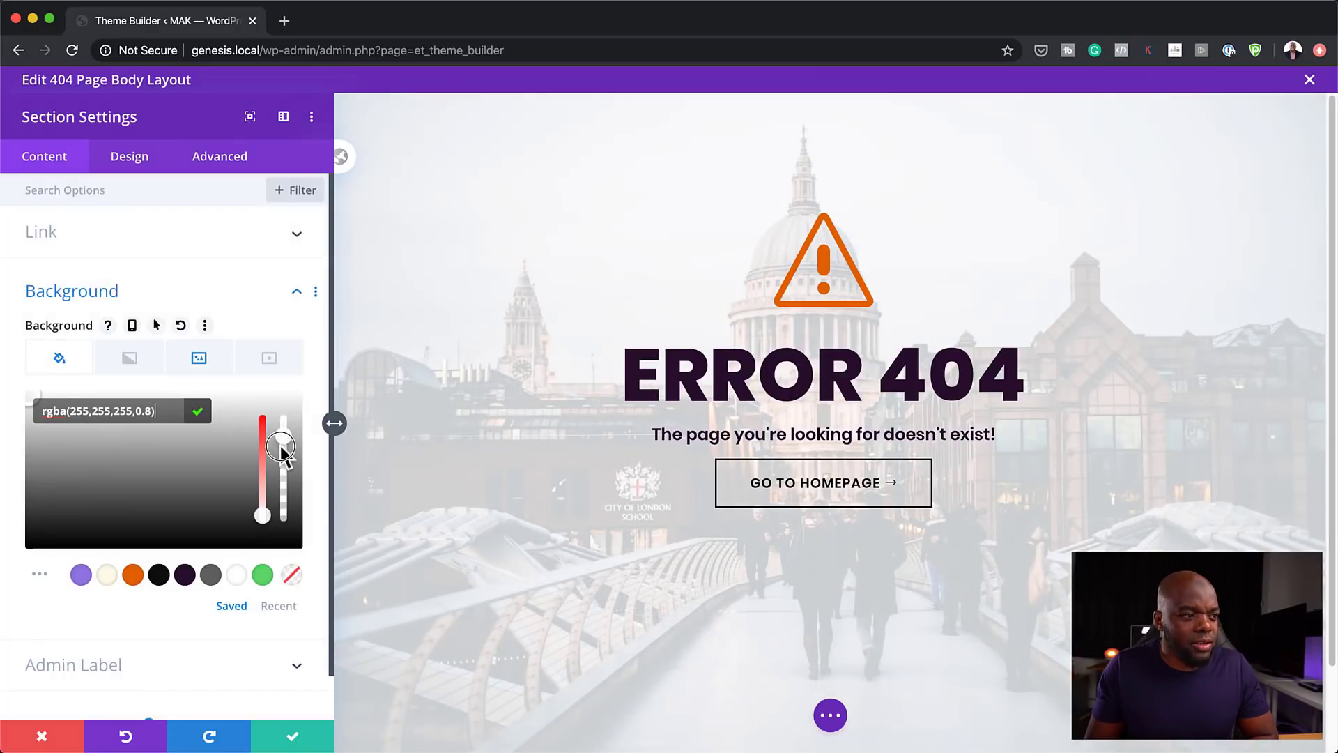
- Accept the section settings, close the 404 Page body layout, and save the Theme Builder changes
{"action": "left_click", "coordinate": [293, 735]}
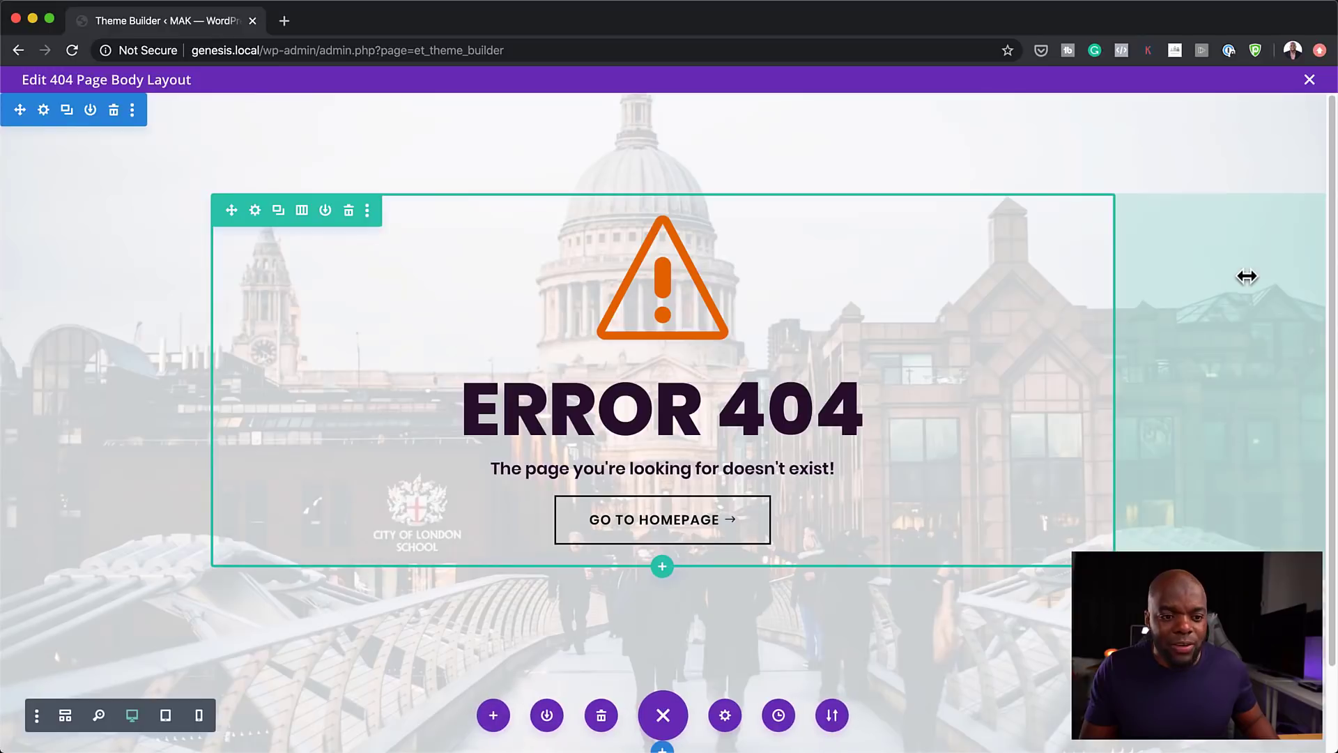
{"action": "left_click", "coordinate": [1309, 79]}
{"action": "left_click", "coordinate": [268, 114]}
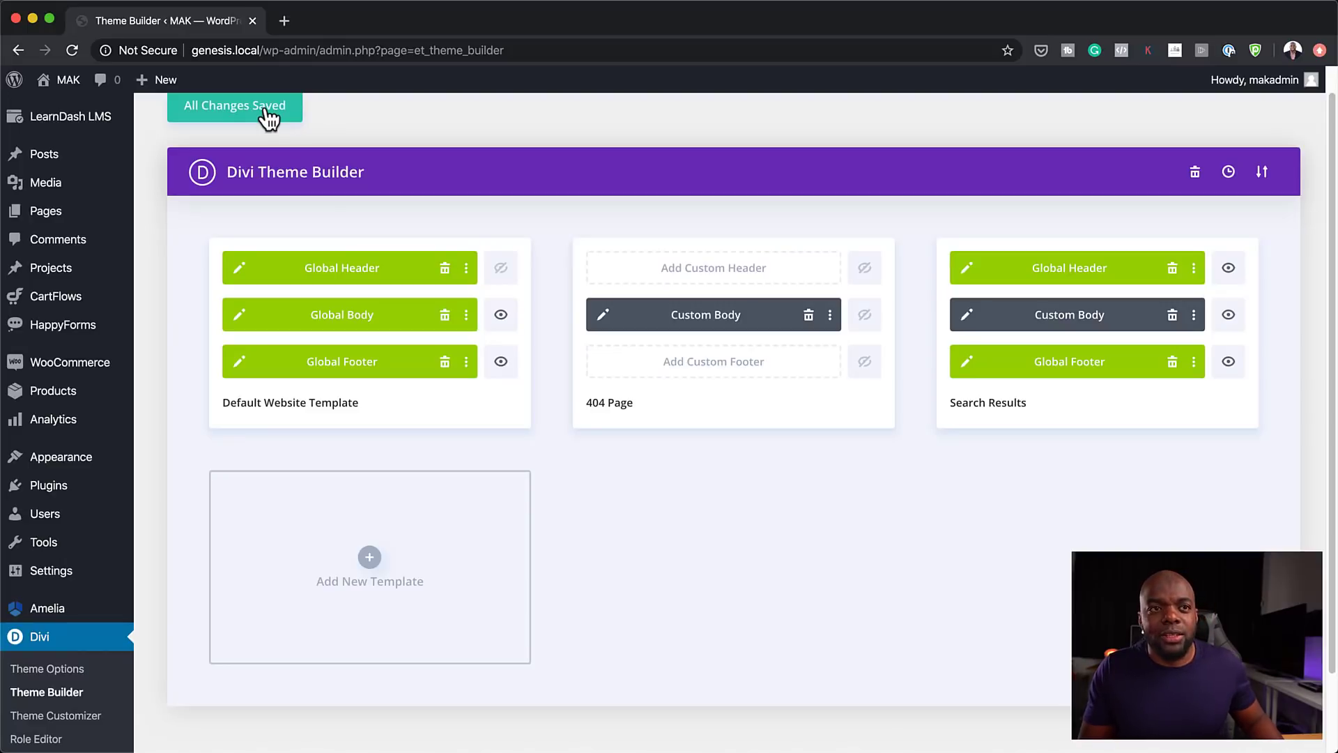